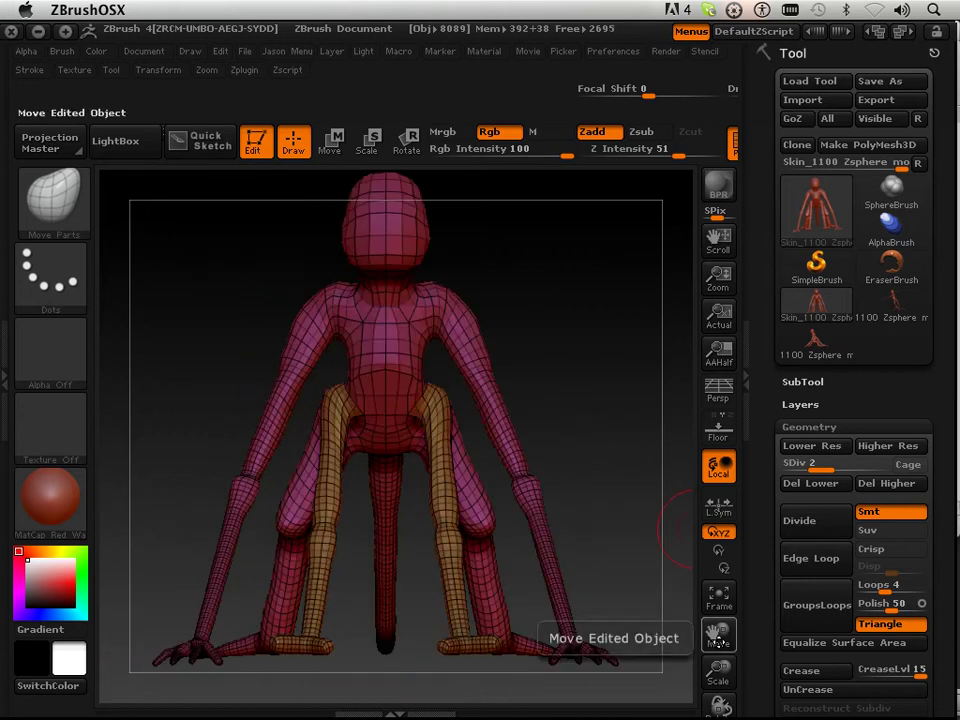
Raise the creature mesh to subdivision level 3 and inspect its head and upper body.
{"action": "mouse_move", "coordinate": [718, 642]}
{"action": "left_mouse_down"}
{"action": "mouse_move", "coordinate": [725, 703]}
{"action": "mouse_move", "coordinate": [718, 642]}
{"action": "left_mouse_up"}
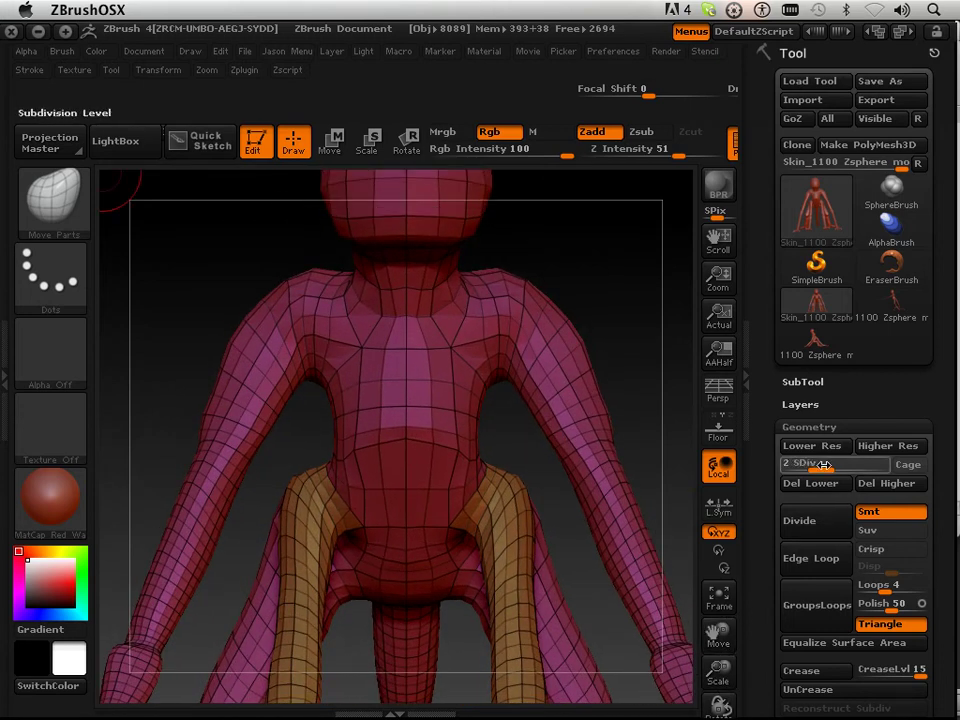
{"action": "left_click_drag", "start_coordinate": [823, 464], "coordinate": [846, 464]}
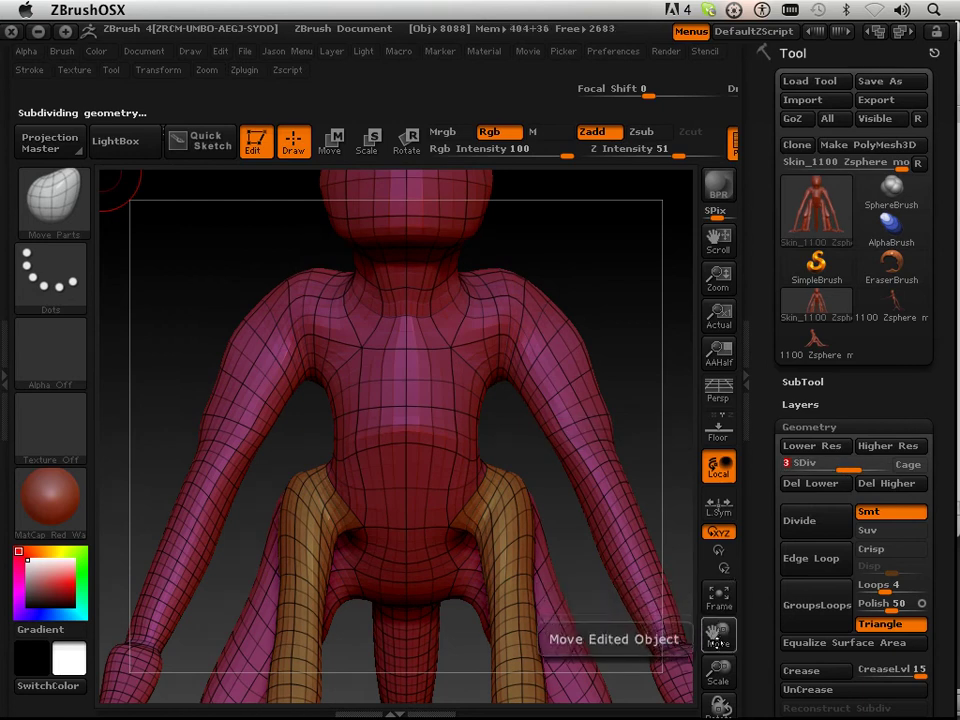
{"action": "mouse_move", "coordinate": [718, 640]}
{"action": "left_mouse_down"}
{"action": "mouse_move", "coordinate": [714, 621]}
{"action": "mouse_move", "coordinate": [714, 646]}
{"action": "left_mouse_up"}
{"action": "mouse_move", "coordinate": [597, 498]}
{"action": "left_mouse_down"}
{"action": "mouse_move", "coordinate": [572, 500]}
{"action": "mouse_move", "coordinate": [586, 488]}
{"action": "left_mouse_up"}
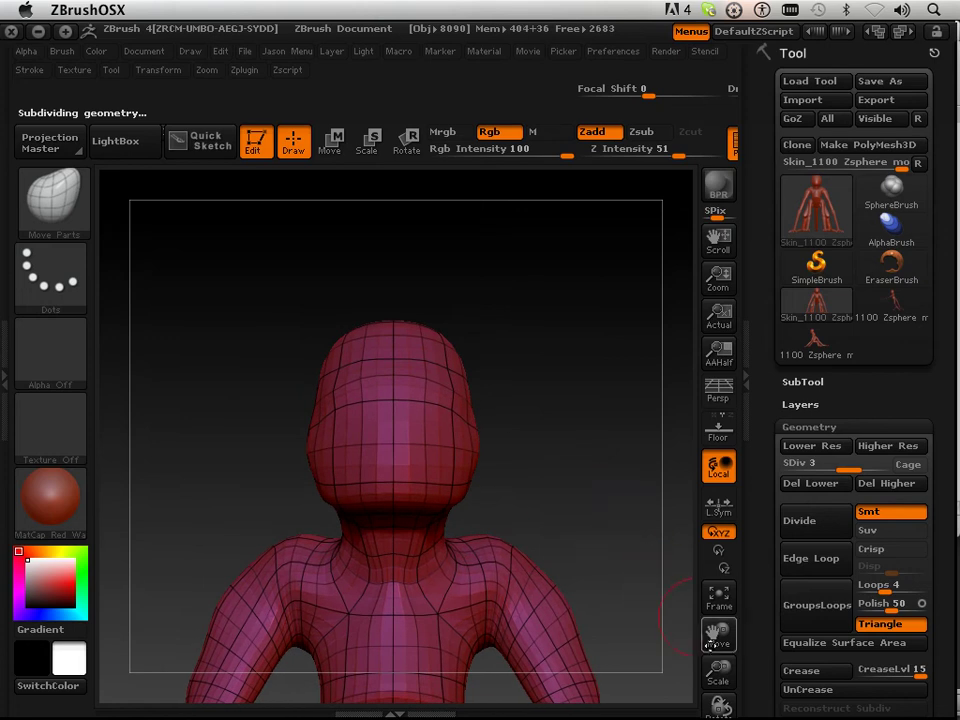
Lower the mesh to subdivision level 1 and isolate the head and neck, hiding the rest of the body.
{"action": "left_click", "coordinate": [790, 463]}
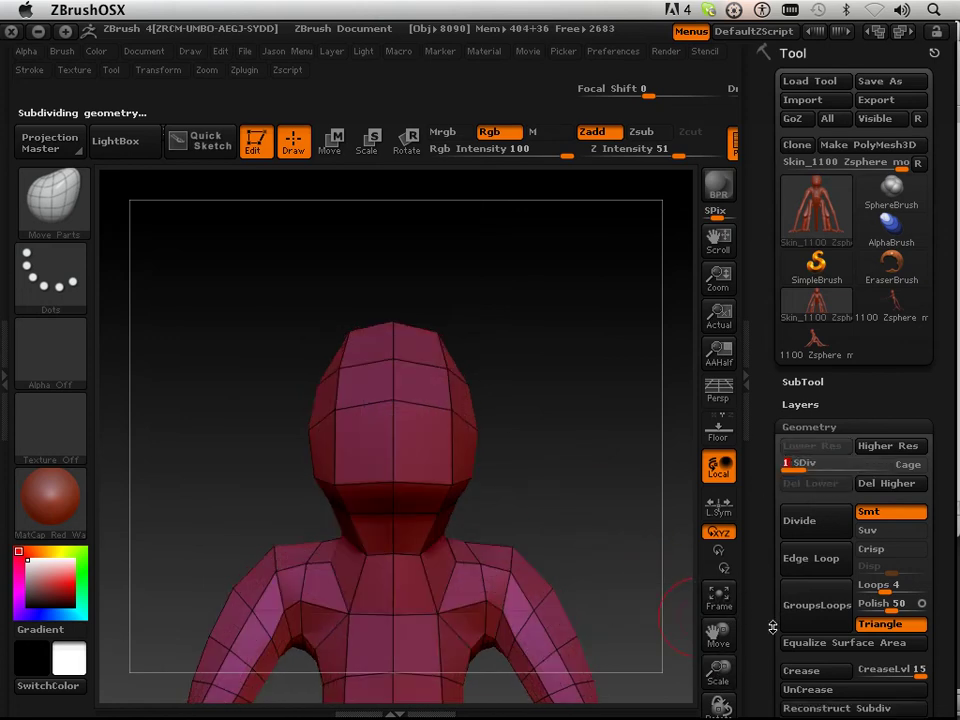
{"action": "left_click_drag", "start_coordinate": [727, 683], "coordinate": [722, 661]}
{"action": "left_click_drag", "start_coordinate": [640, 633], "coordinate": [513, 624]}
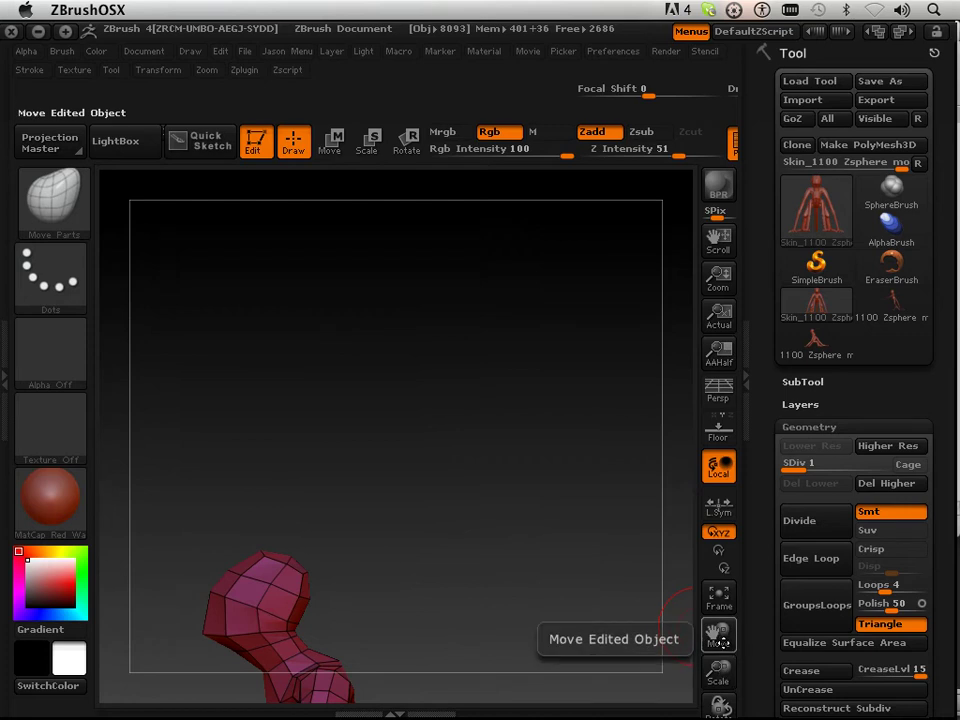
{"action": "left_click_drag", "start_coordinate": [718, 632], "coordinate": [765, 568]}
{"action": "left_click_drag", "start_coordinate": [231, 364], "coordinate": [449, 521], "text": "ctrl+shift"}
{"action": "left_click", "coordinate": [461, 390], "text": "ctrl+shift"}
{"action": "left_click_drag", "start_coordinate": [233, 379], "coordinate": [447, 546], "text": "ctrl+shift"}
{"action": "left_click_drag", "start_coordinate": [497, 582], "coordinate": [389, 506], "text": "ctrl+shift"}
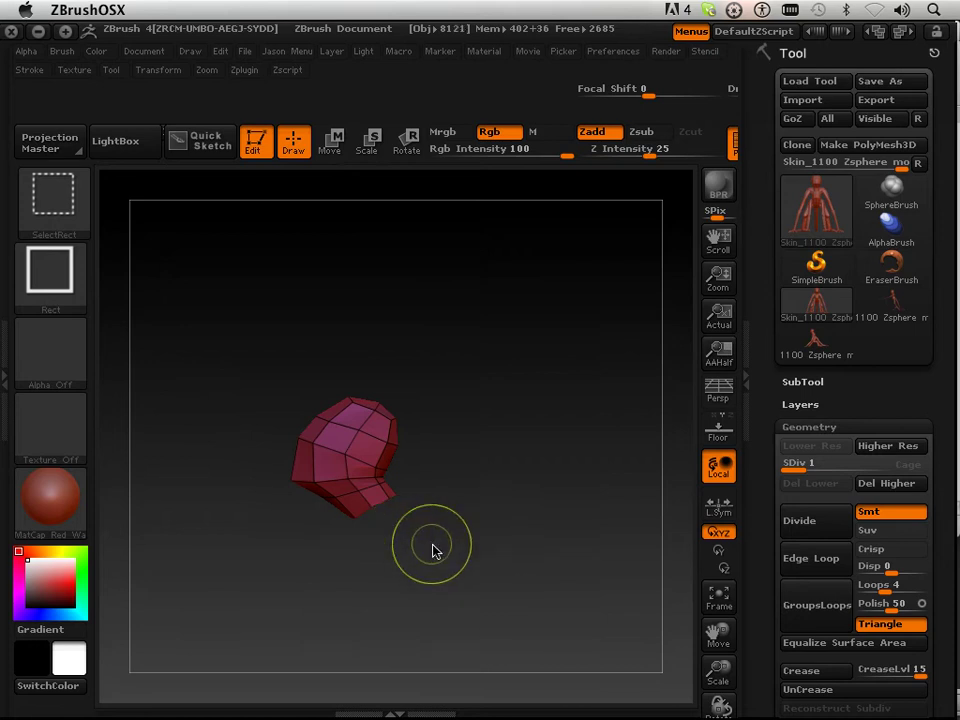
Bring the whole figure back into view, then hide everything except the head and neck again.
{"action": "left_click_drag", "start_coordinate": [347, 613], "coordinate": [421, 601]}
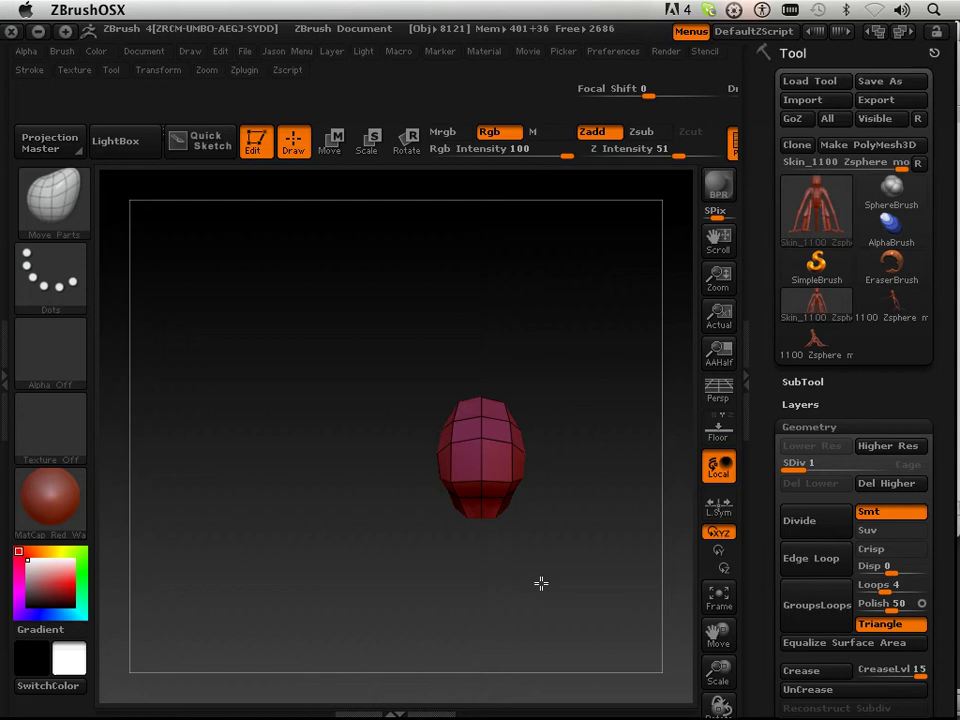
{"action": "left_click_drag", "start_coordinate": [540, 583], "coordinate": [456, 589]}
{"action": "left_click_drag", "start_coordinate": [773, 569], "coordinate": [761, 216]}
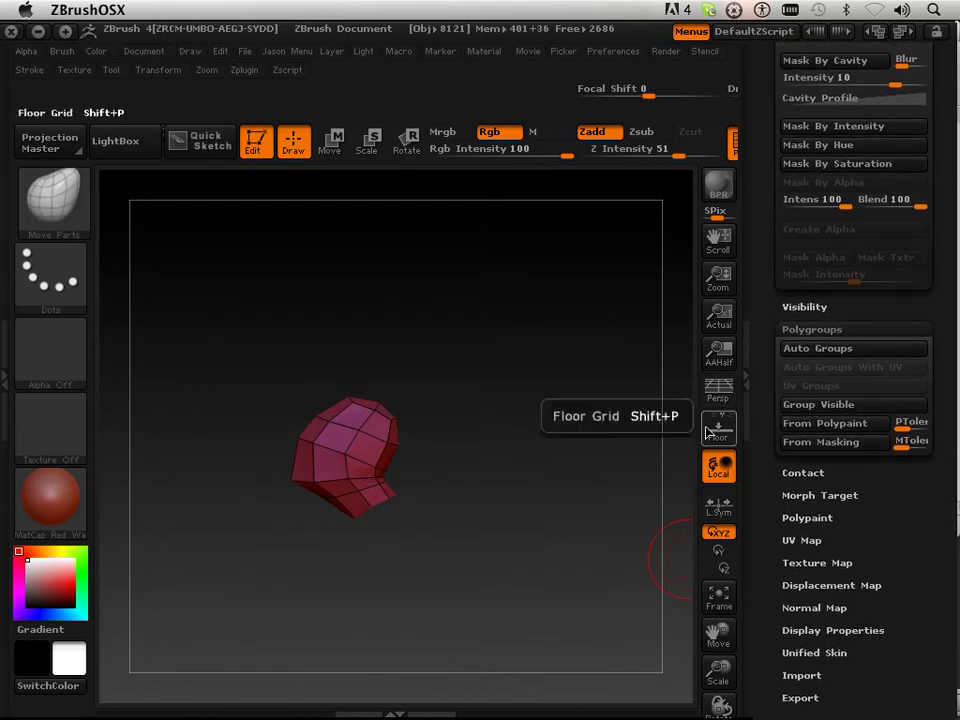
{"action": "left_click", "coordinate": [562, 515], "text": "ctrl+shift"}
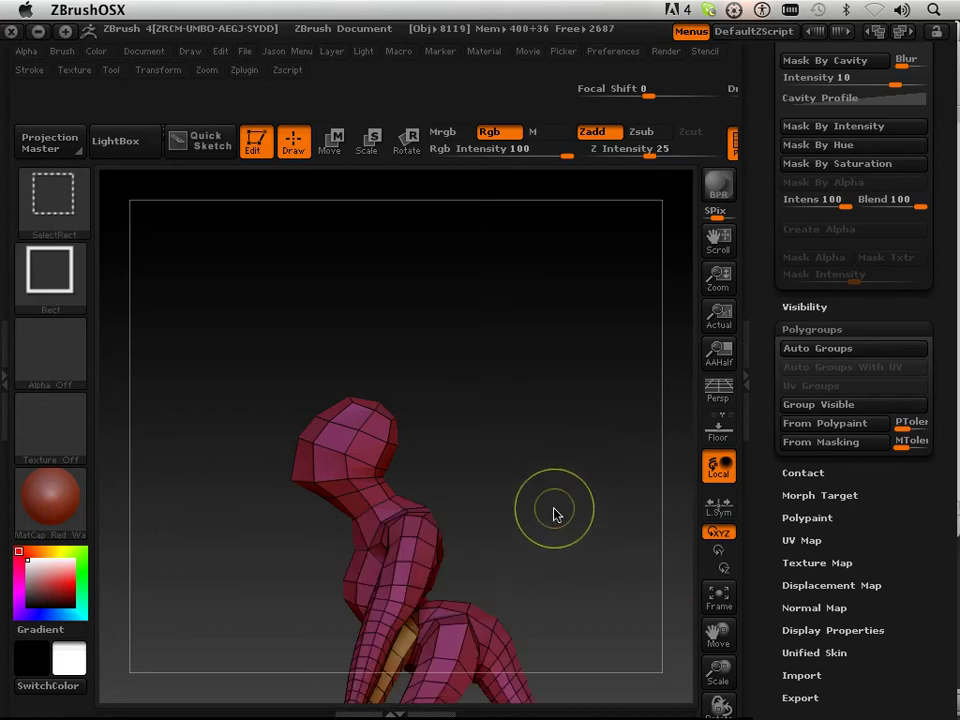
{"action": "left_click", "coordinate": [350, 484], "text": "ctrl+shift"}
{"action": "left_click", "coordinate": [490, 470], "text": "ctrl+shift"}
{"action": "left_click", "coordinate": [372, 472], "text": "ctrl+shift"}
{"action": "left_click", "coordinate": [488, 472], "text": "ctrl+shift"}
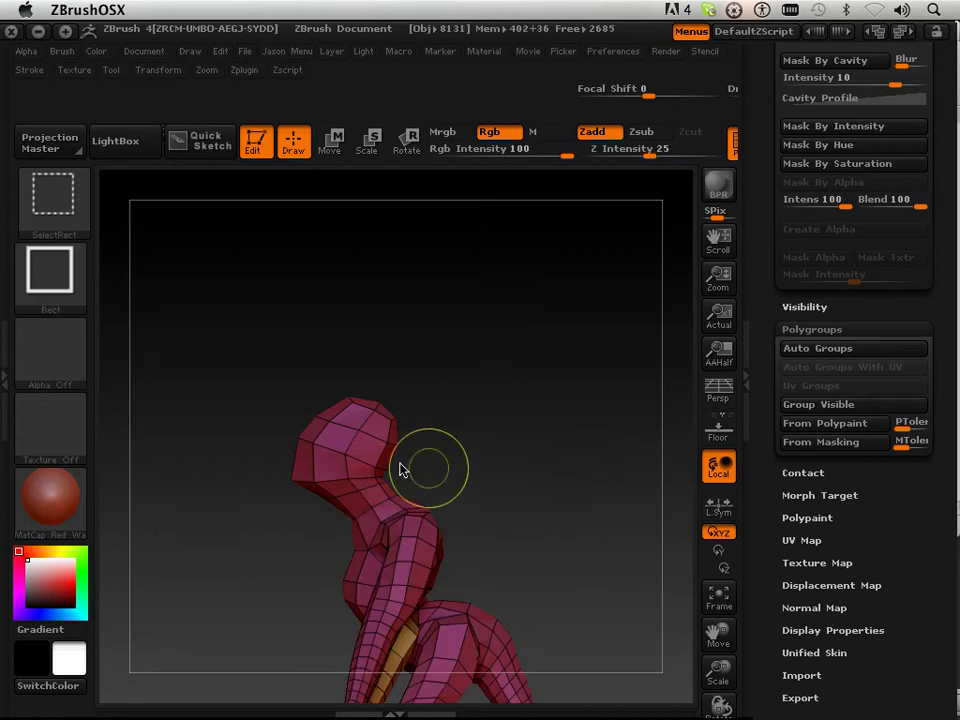
{"action": "left_click", "coordinate": [402, 470], "text": "ctrl+shift"}
{"action": "left_click", "coordinate": [417, 481], "text": "ctrl+shift"}
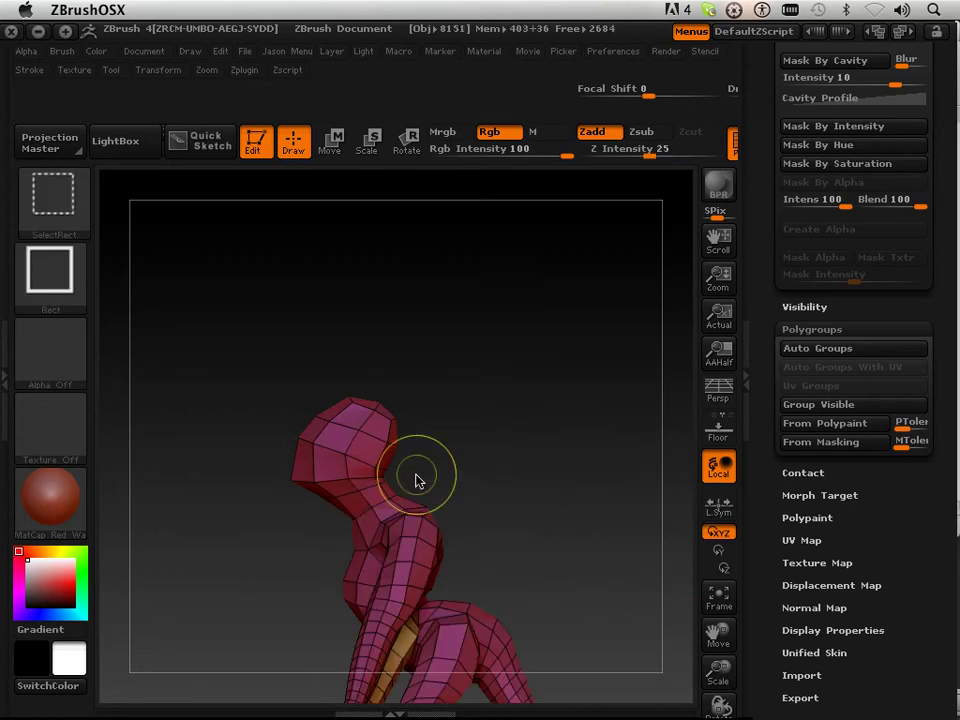
{"action": "left_click", "coordinate": [388, 482], "text": "ctrl+shift"}
{"action": "mouse_move", "coordinate": [486, 468]}
{"action": "left_mouse_down"}
{"action": "mouse_move", "coordinate": [531, 474]}
{"action": "mouse_move", "coordinate": [534, 465]}
{"action": "mouse_move", "coordinate": [519, 471]}
{"action": "left_mouse_up"}
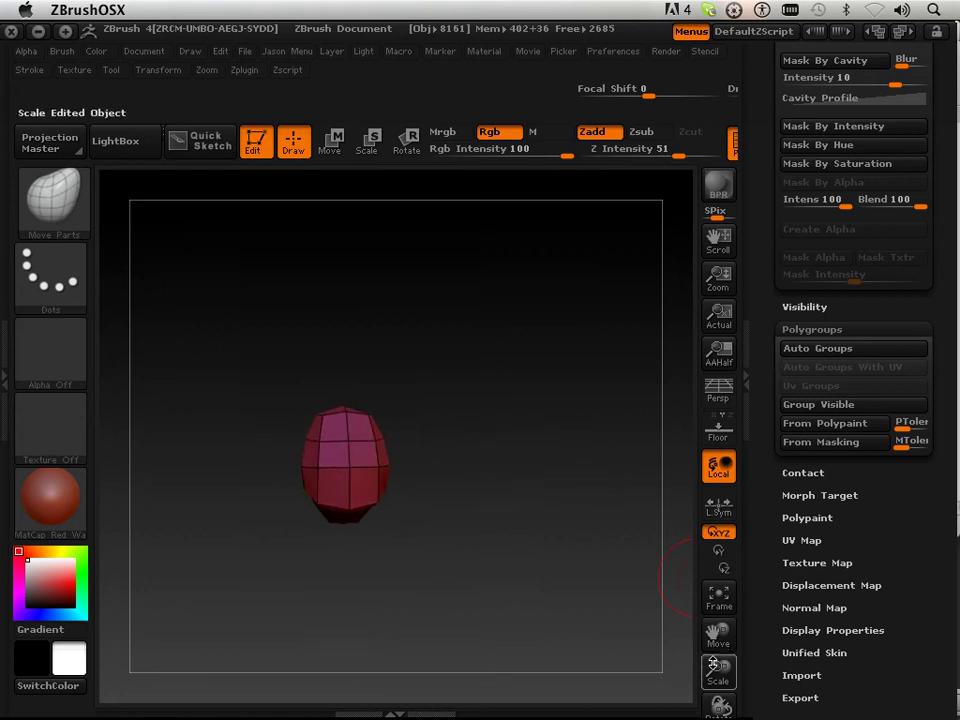
Raise the isolated head to subdivision level 2.
{"action": "left_click_drag", "start_coordinate": [714, 667], "coordinate": [715, 706]}
{"action": "left_click_drag", "start_coordinate": [719, 621], "coordinate": [719, 630]}
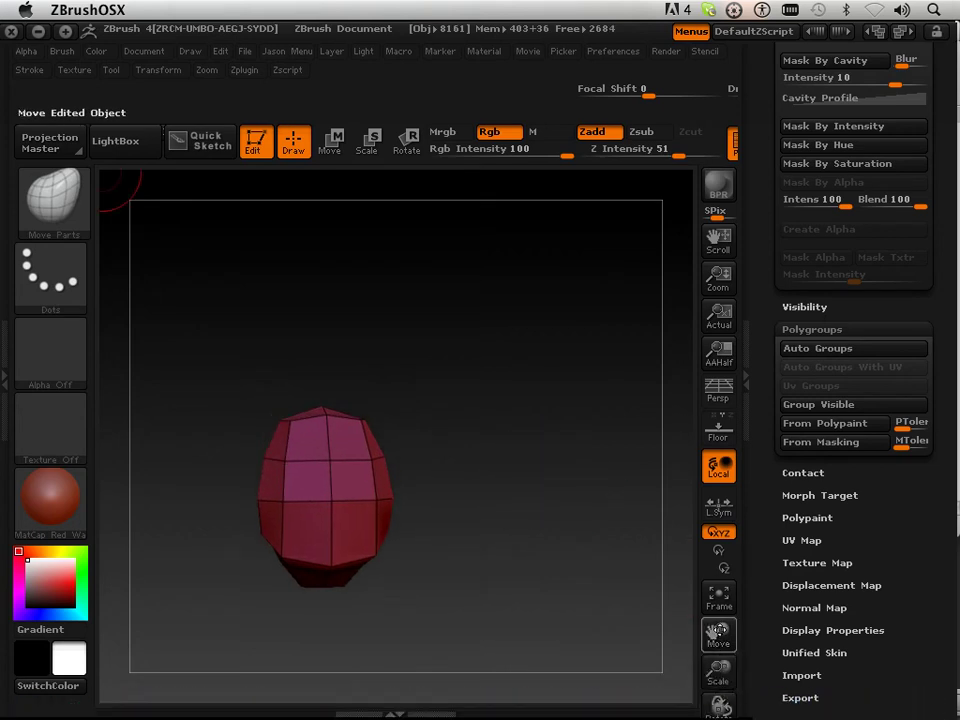
{"action": "left_click_drag", "start_coordinate": [570, 538], "coordinate": [546, 529]}
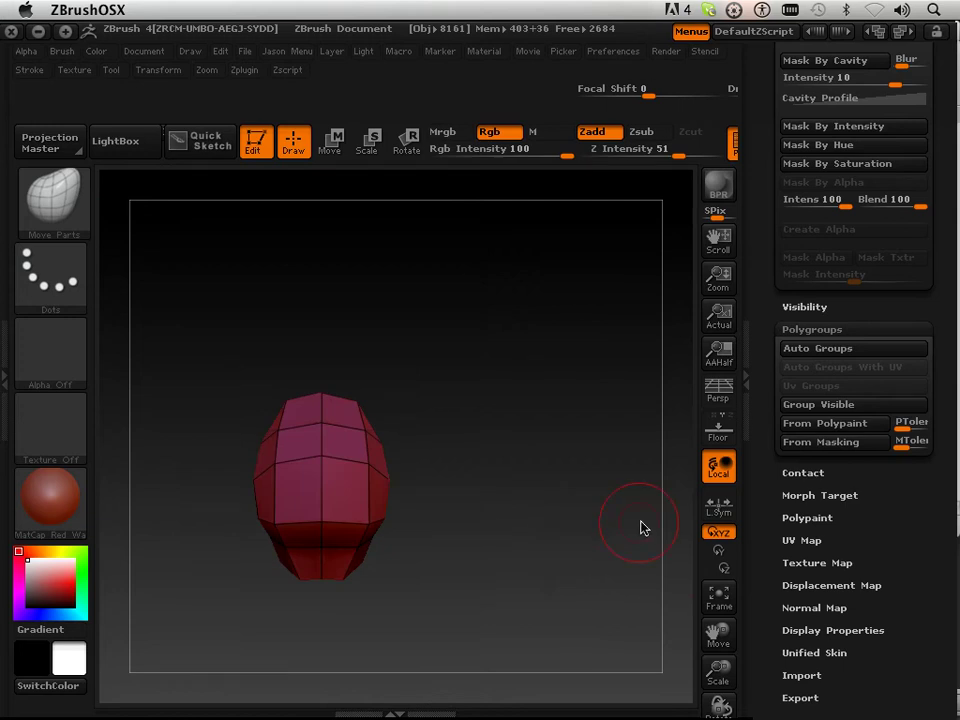
{"action": "left_click_drag", "start_coordinate": [718, 632], "coordinate": [762, 632]}
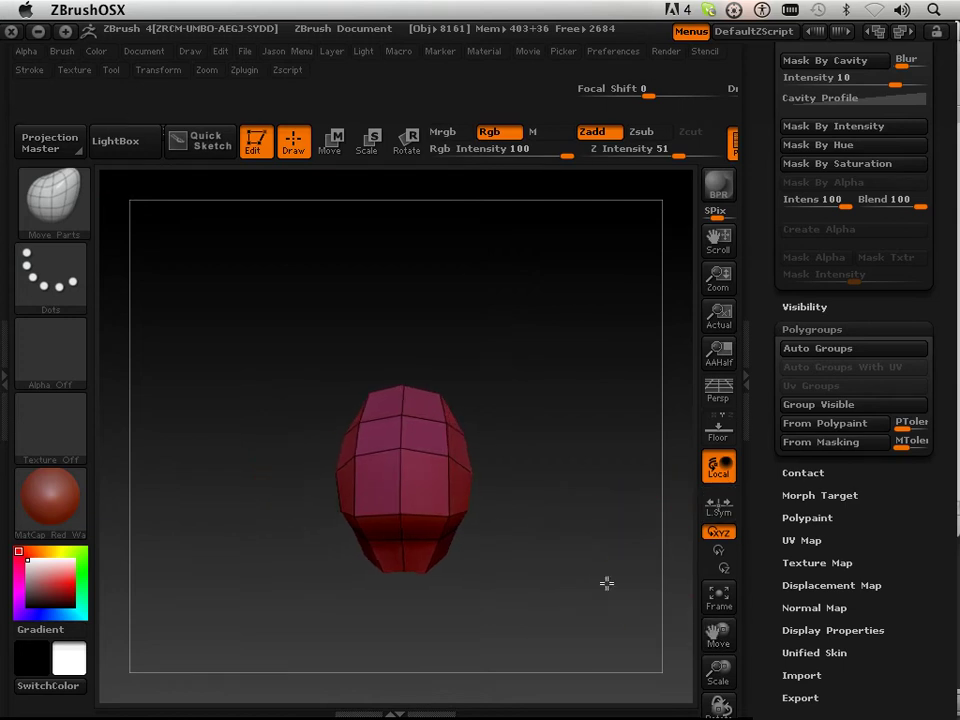
{"action": "left_click_drag", "start_coordinate": [607, 583], "coordinate": [549, 592]}
{"action": "left_click_drag", "start_coordinate": [718, 668], "coordinate": [585, 590]}
{"action": "left_click_drag", "start_coordinate": [716, 632], "coordinate": [739, 636]}
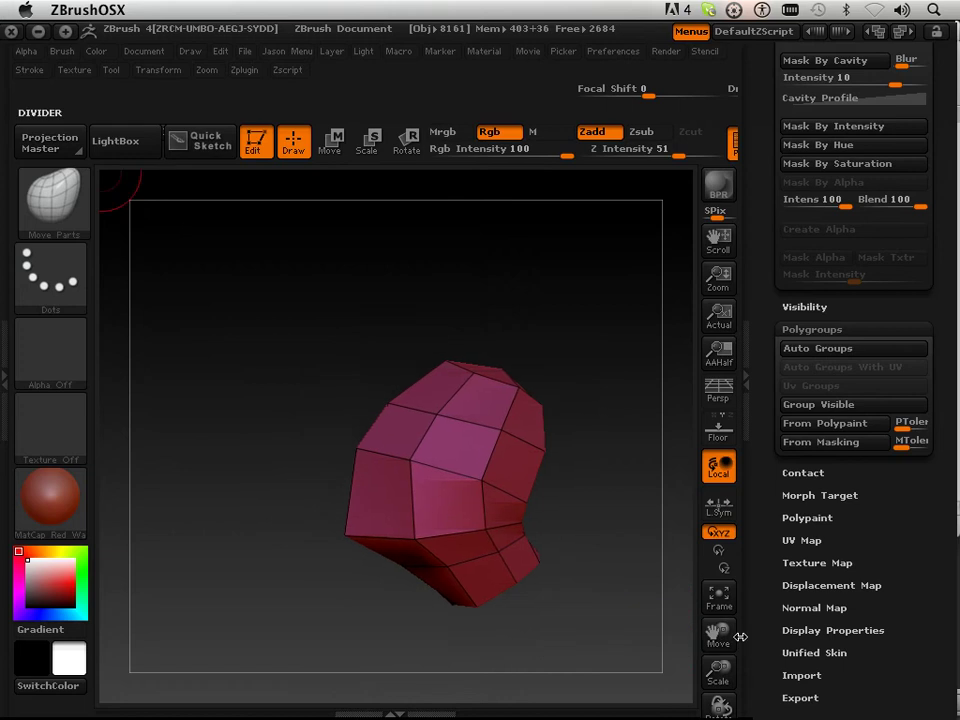
{"action": "left_click_drag", "start_coordinate": [590, 573], "coordinate": [636, 560]}
{"action": "left_click_drag", "start_coordinate": [752, 290], "coordinate": [758, 403]}
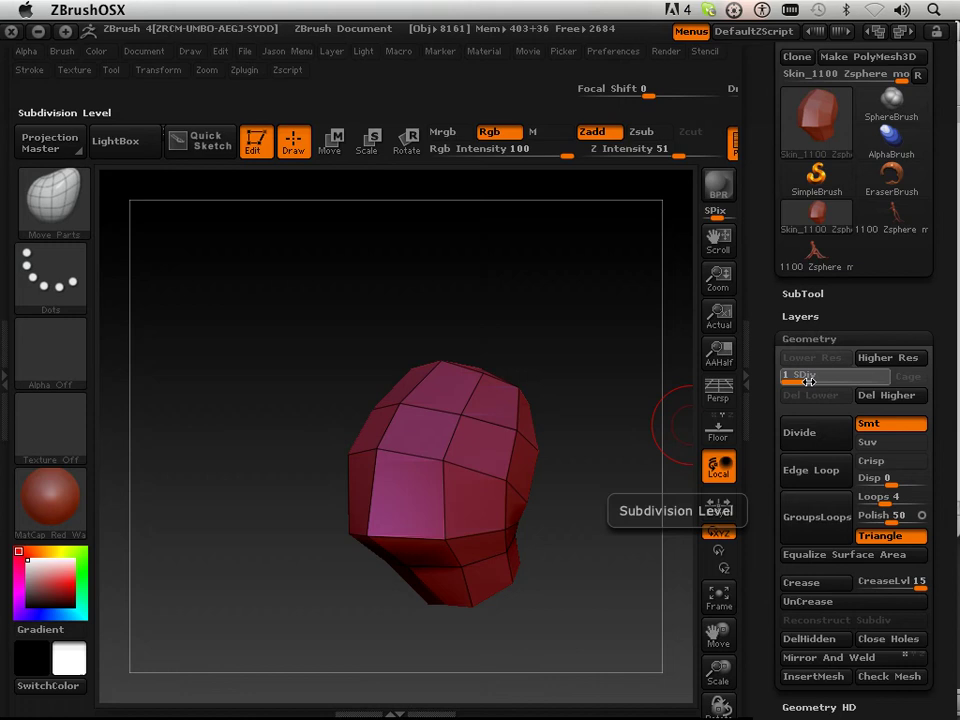
{"action": "key", "text": "ctrl+d"}
Adjust the head's overall form from several angles with the Move Parts brush.
{"action": "left_click_drag", "start_coordinate": [568, 521], "coordinate": [511, 535]}
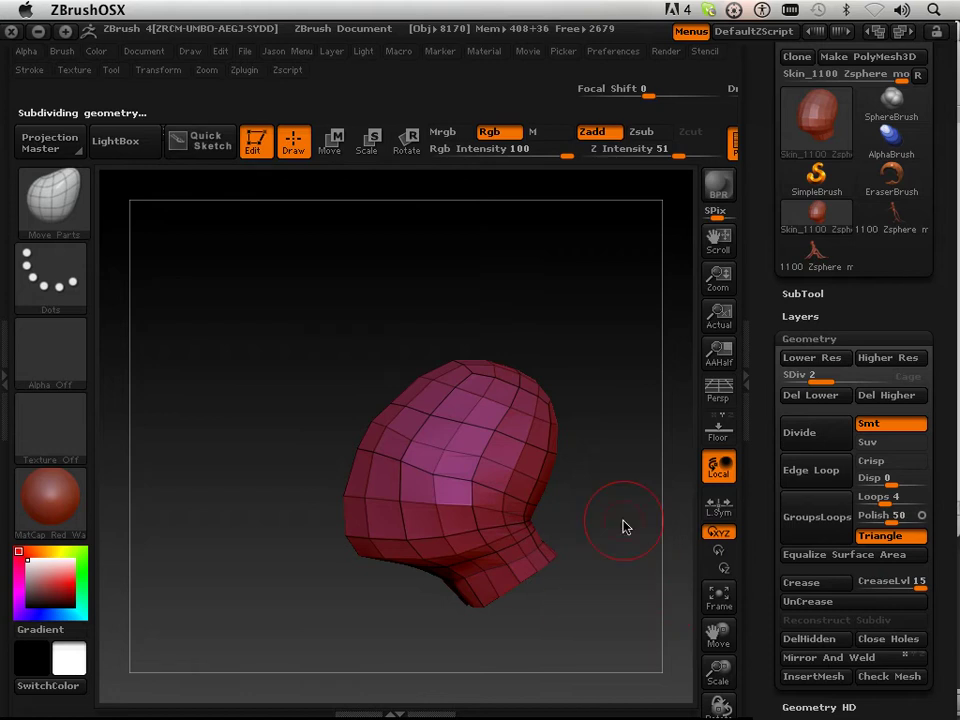
{"action": "left_click_drag", "start_coordinate": [604, 538], "coordinate": [531, 542]}
{"action": "left_click_drag", "start_coordinate": [352, 620], "coordinate": [431, 594]}
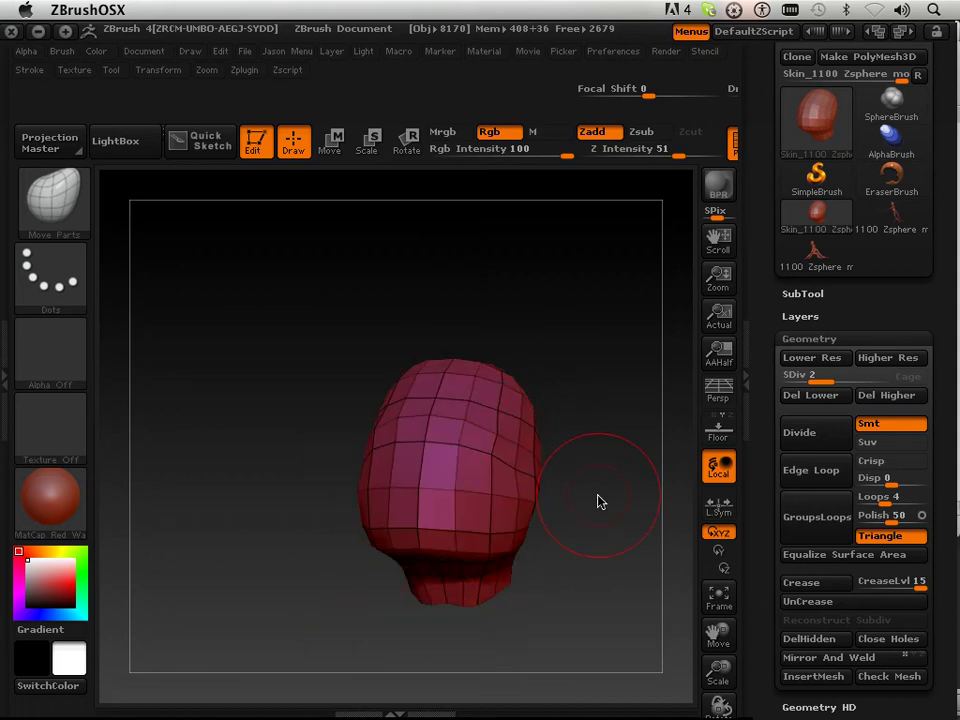
{"action": "left_click_drag", "start_coordinate": [598, 501], "coordinate": [536, 553]}
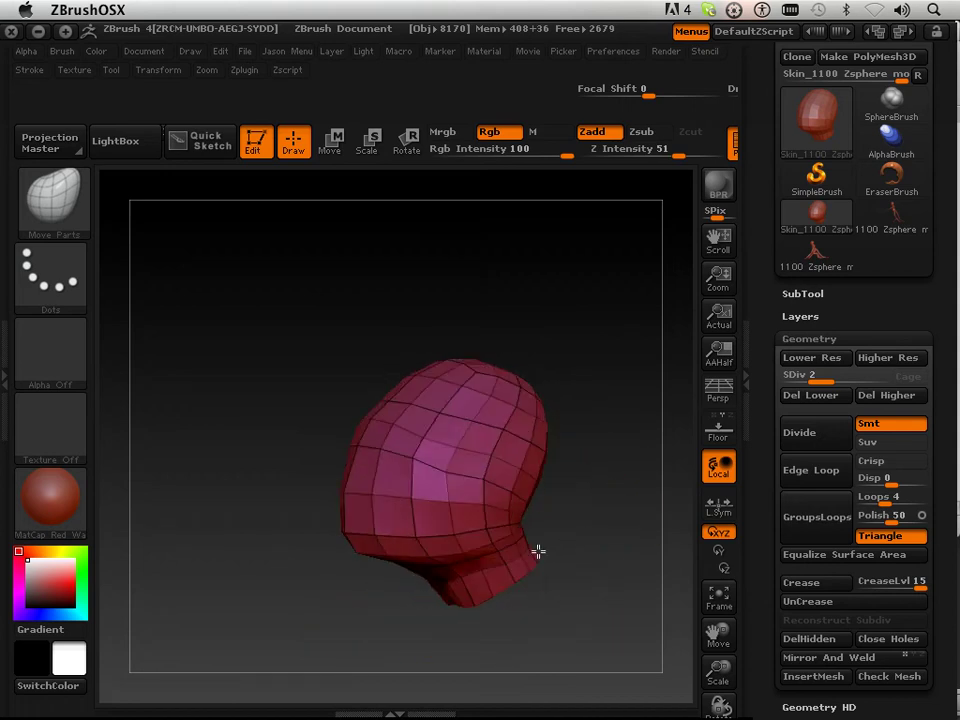
{"action": "mouse_move", "coordinate": [602, 613]}
{"action": "left_mouse_down"}
{"action": "mouse_move", "coordinate": [587, 561]}
{"action": "mouse_move", "coordinate": [596, 536]}
{"action": "mouse_move", "coordinate": [611, 538]}
{"action": "mouse_move", "coordinate": [538, 551]}
{"action": "mouse_move", "coordinate": [536, 540]}
{"action": "left_mouse_up"}
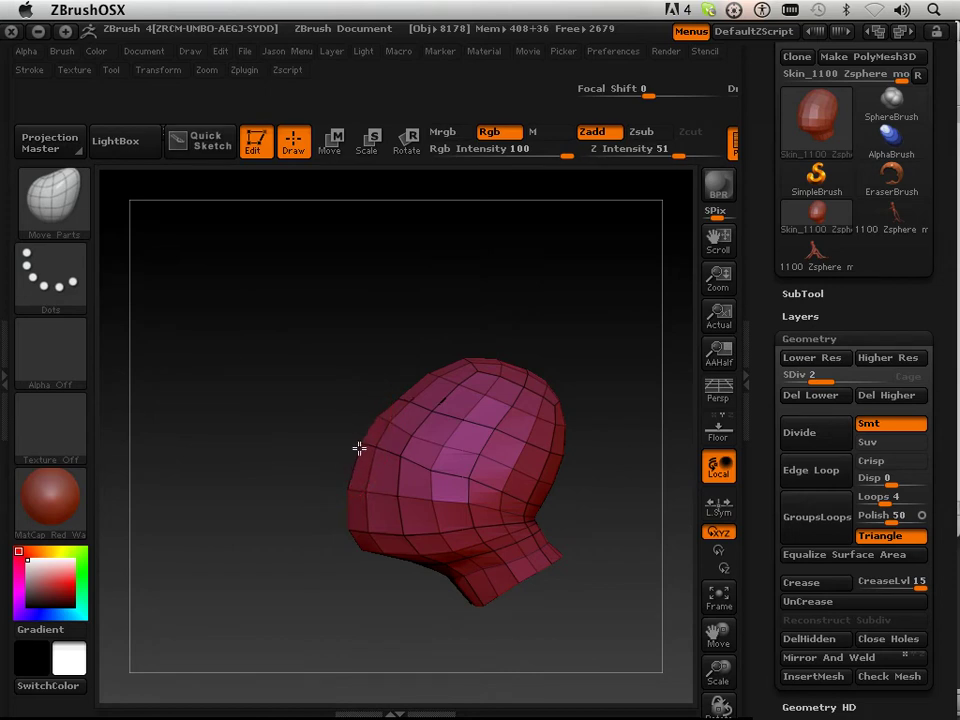
{"action": "left_click_drag", "start_coordinate": [268, 517], "coordinate": [363, 497]}
{"action": "left_click_drag", "start_coordinate": [517, 462], "coordinate": [452, 501]}
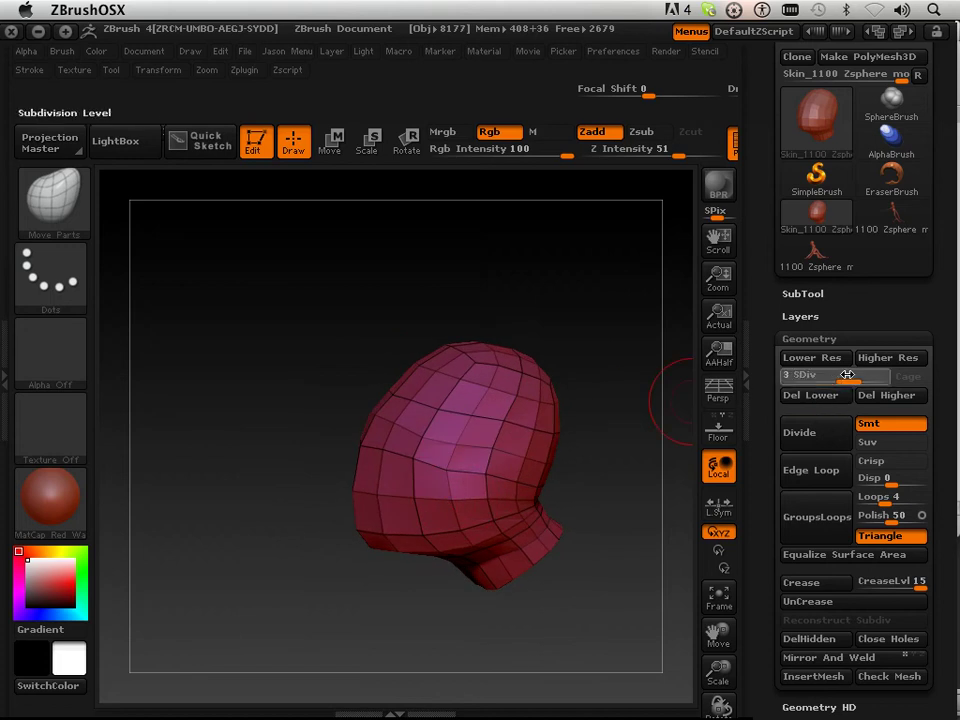
Raise the head to subdivision level 3 and choose the Standard sculpting brush.
{"action": "key", "text": "ctrl+d"}
{"action": "left_click_drag", "start_coordinate": [448, 686], "coordinate": [316, 502]}
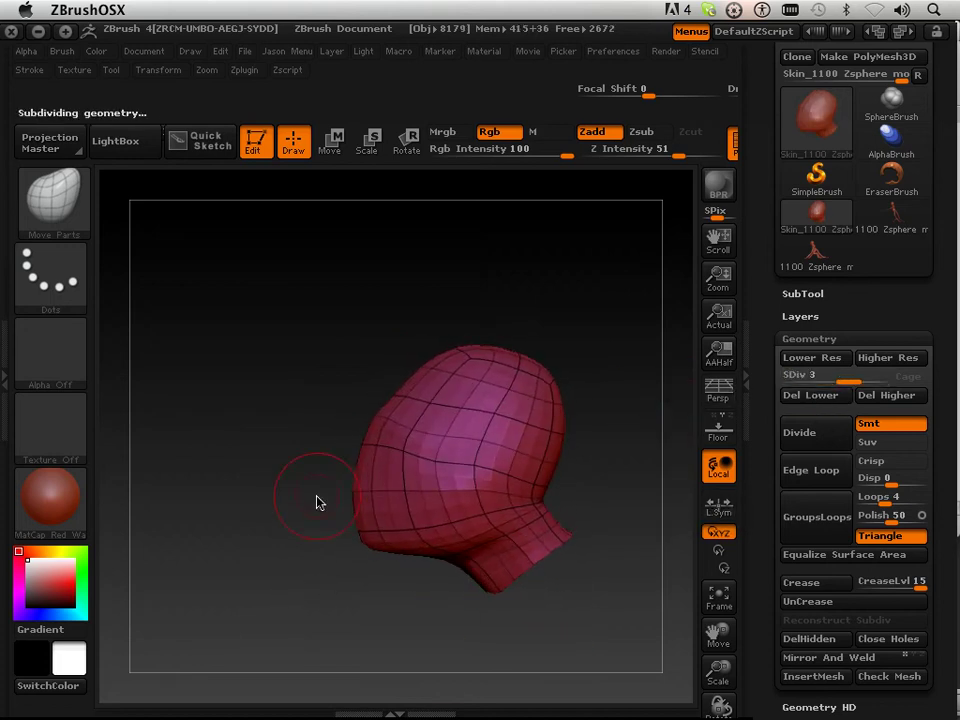
{"action": "left_click", "coordinate": [52, 200]}
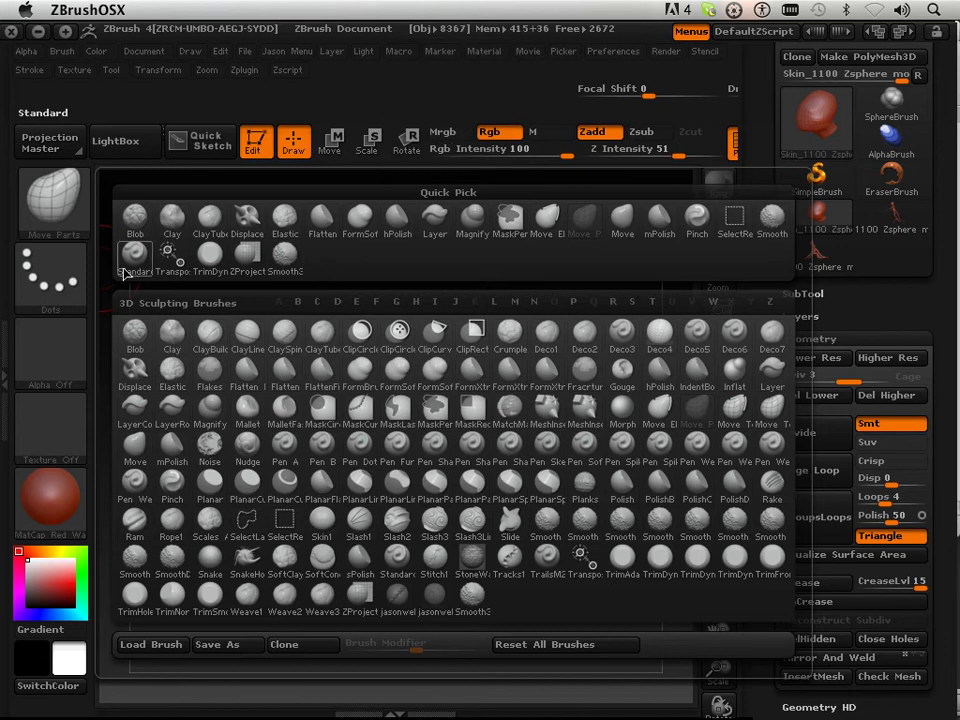
{"action": "left_click", "coordinate": [133, 258]}
Configure the Standard brush with LazyMouse on, Zsub mode and a Z Intensity of 25.
{"action": "left_click", "coordinate": [29, 70]}
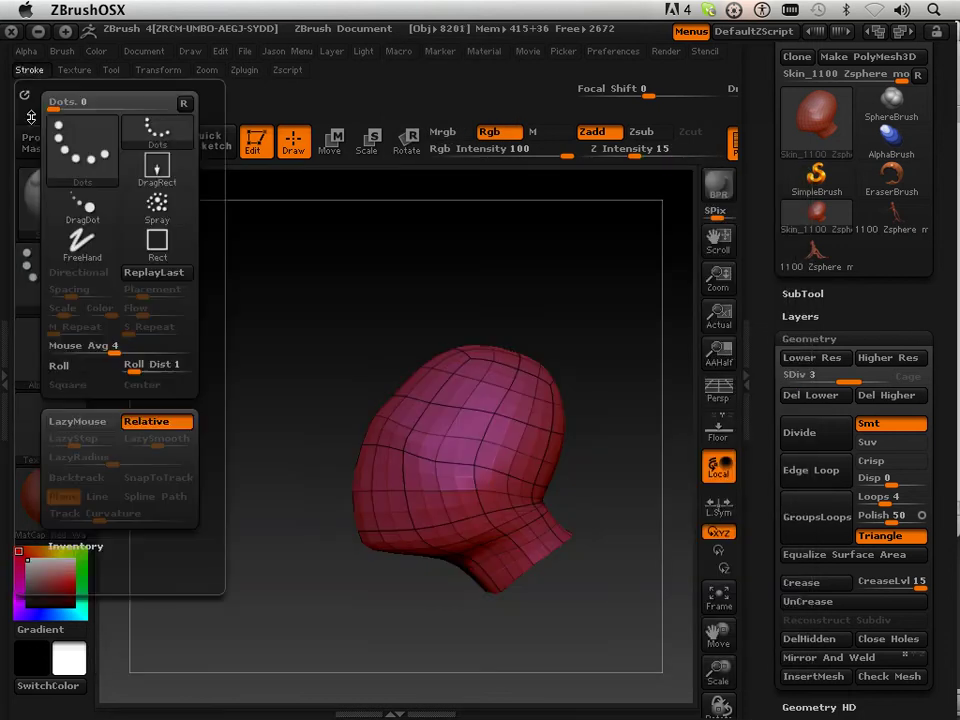
{"action": "left_click", "coordinate": [76, 421]}
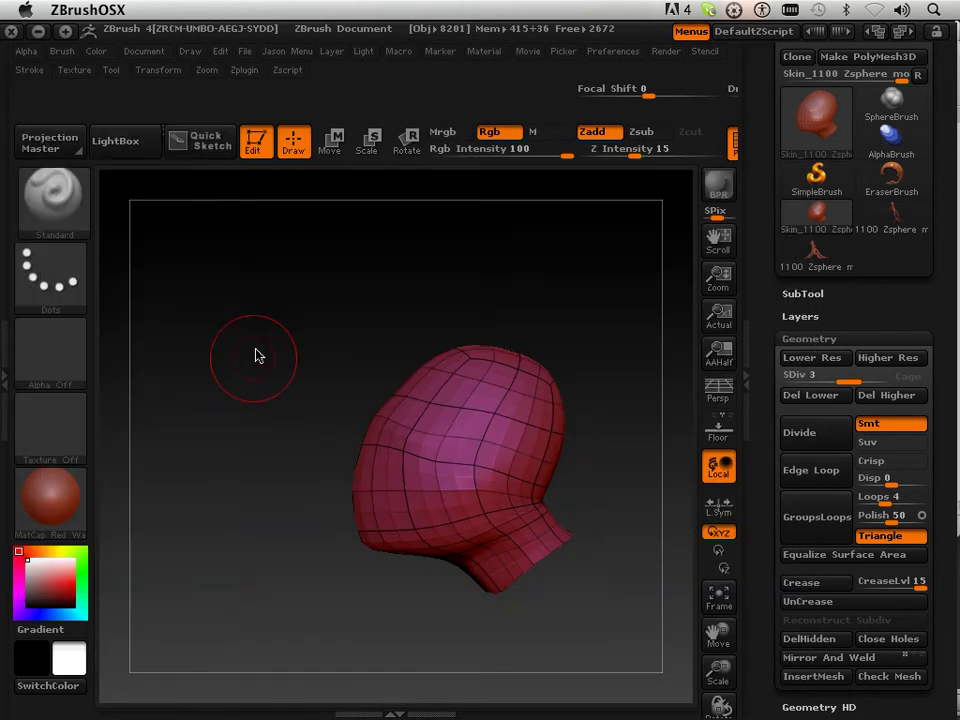
{"action": "left_click", "coordinate": [641, 131]}
{"action": "left_click_drag", "start_coordinate": [191, 439], "coordinate": [311, 503]}
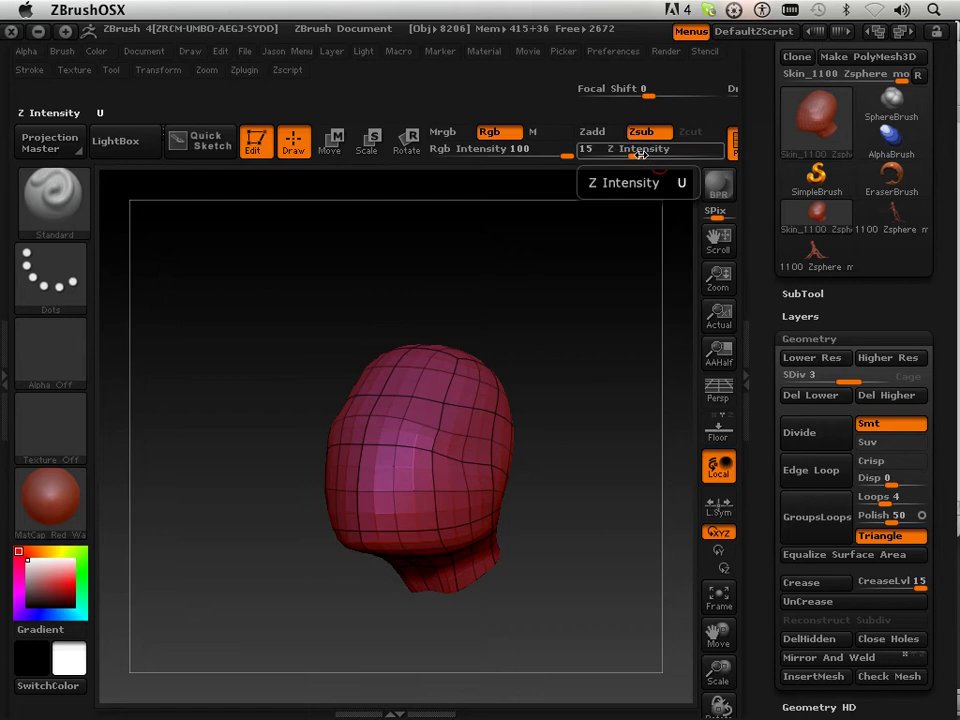
{"action": "left_click_drag", "start_coordinate": [637, 154], "coordinate": [649, 154]}
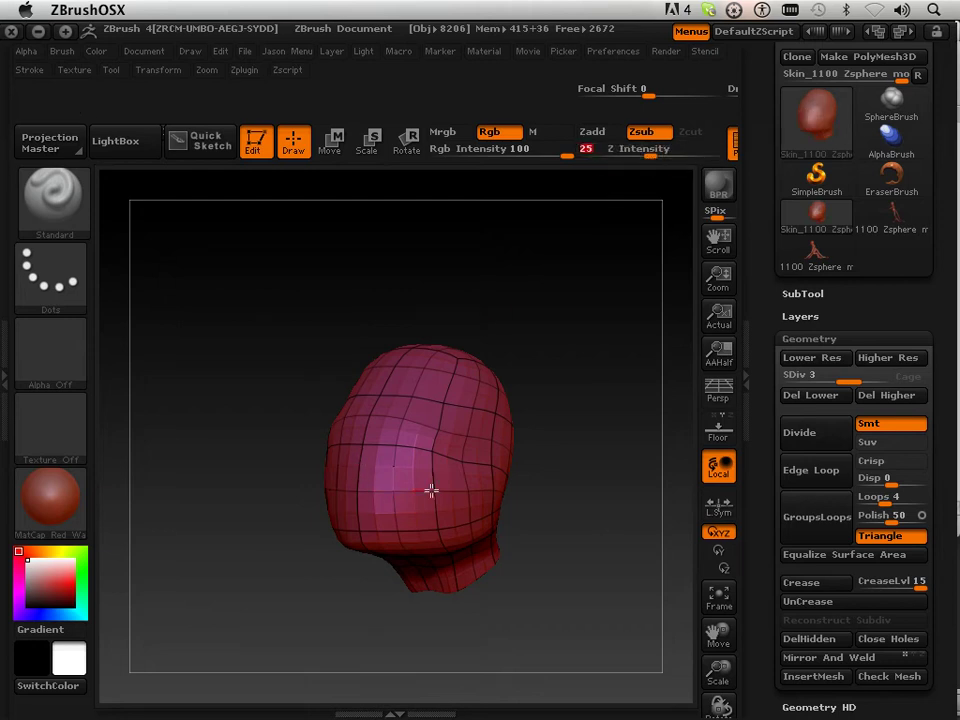
Raise the head to subdivision level 4 and carve a horizontal mouth crease across the lower face.
{"action": "left_click_drag", "start_coordinate": [850, 381], "coordinate": [880, 381]}
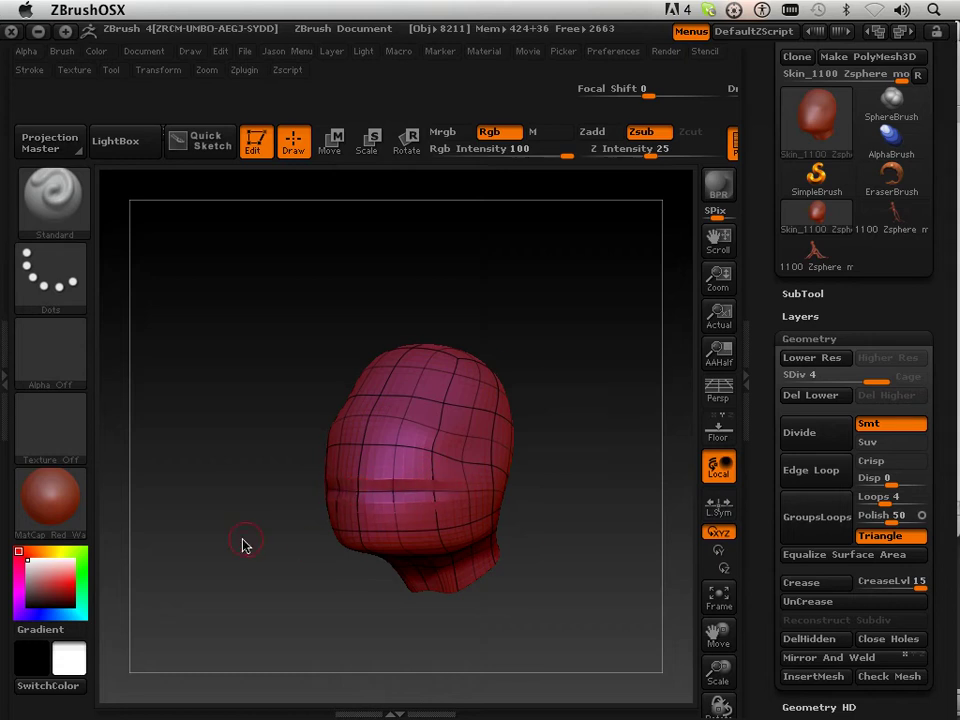
{"action": "left_click_drag", "start_coordinate": [243, 543], "coordinate": [225, 540]}
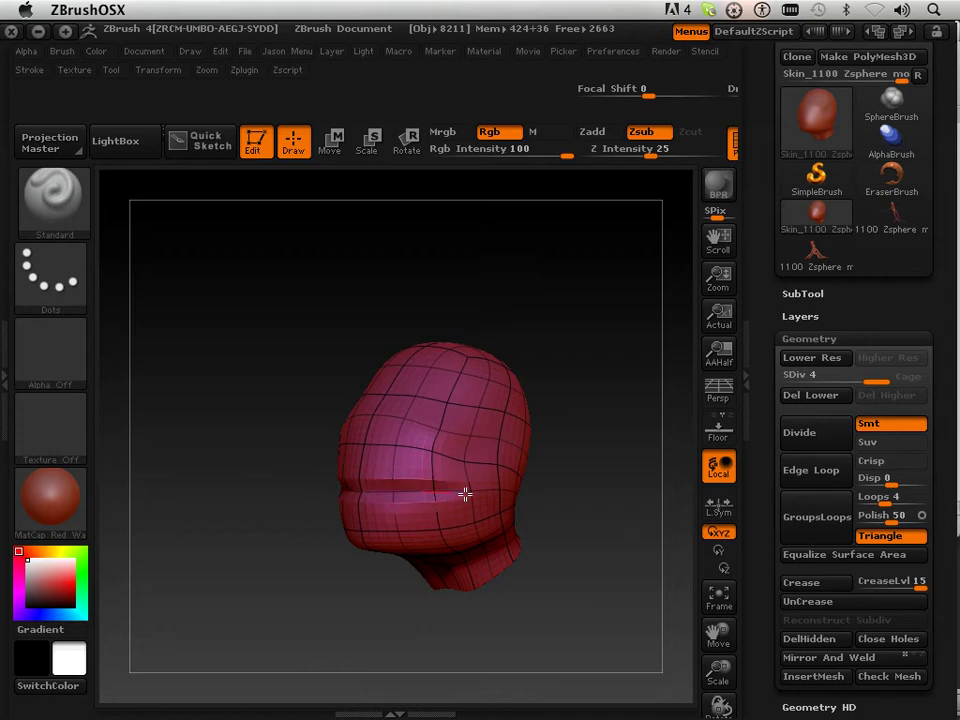
Try carving small eye sockets above the mouth, then smooth the indentations away.
{"action": "left_click_drag", "start_coordinate": [211, 392], "coordinate": [209, 519]}
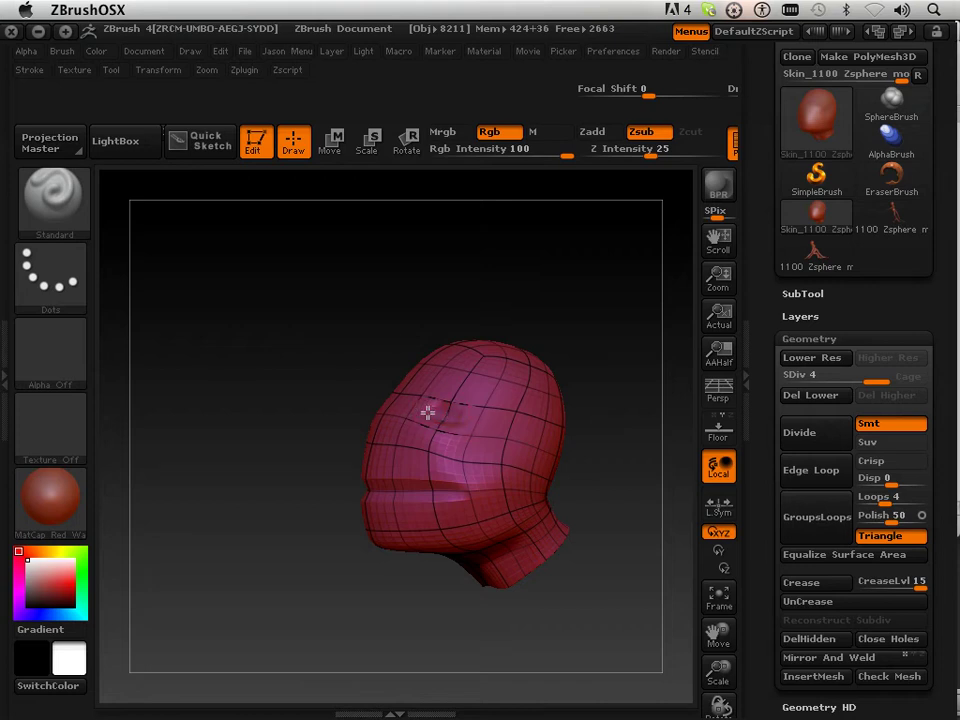
{"action": "left_click_drag", "start_coordinate": [312, 356], "coordinate": [326, 459]}
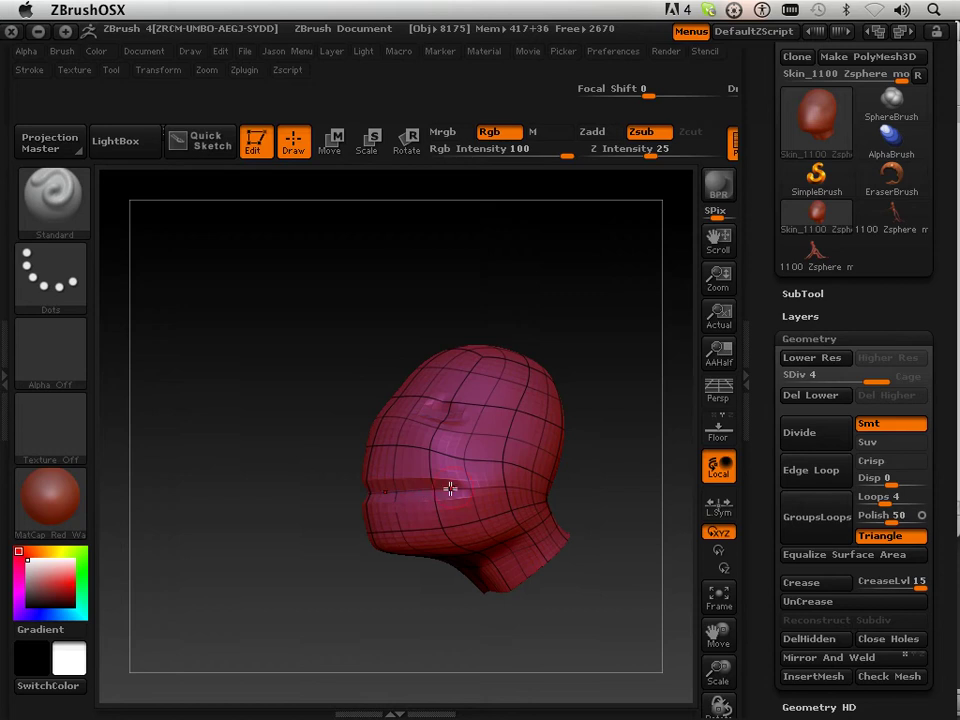
{"action": "left_click_drag", "start_coordinate": [400, 434], "coordinate": [368, 432]}
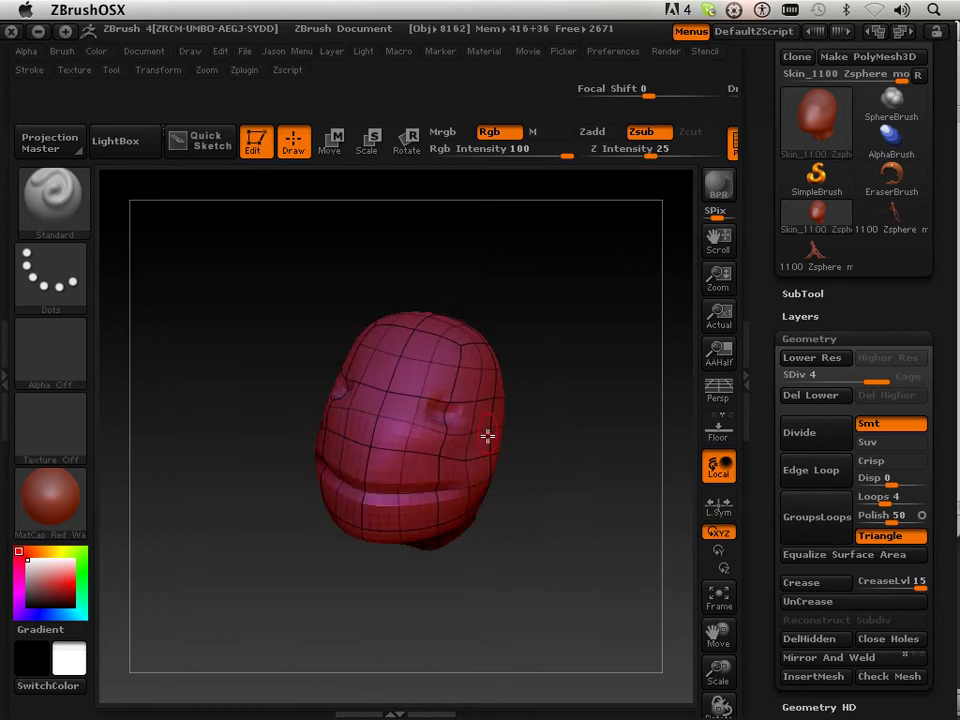
{"action": "key", "text": "ctrl"}
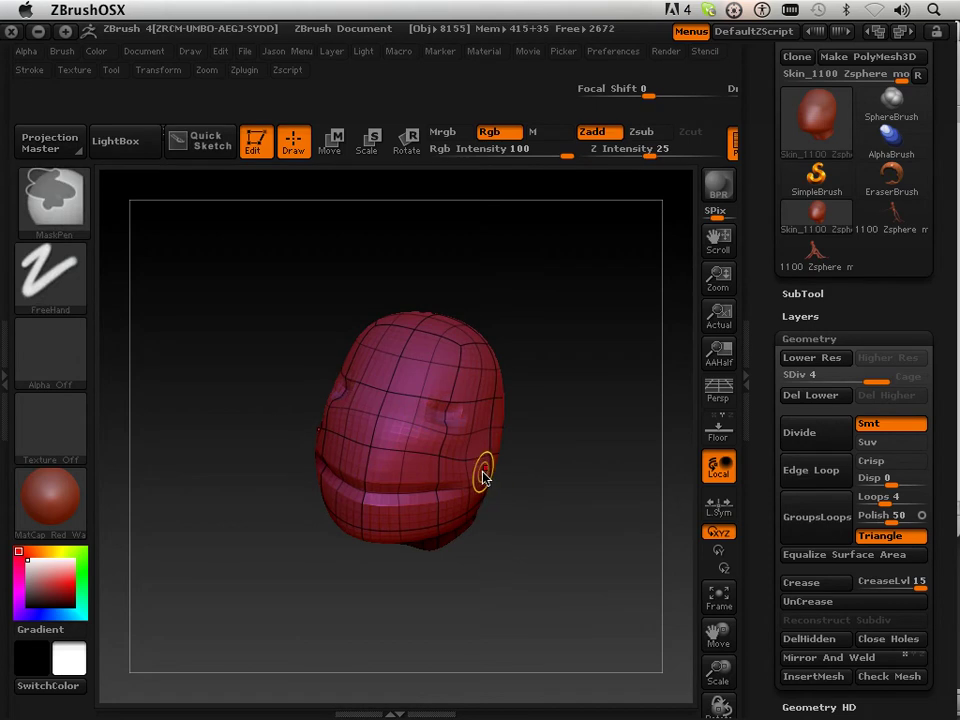
{"action": "key", "text": "shift"}
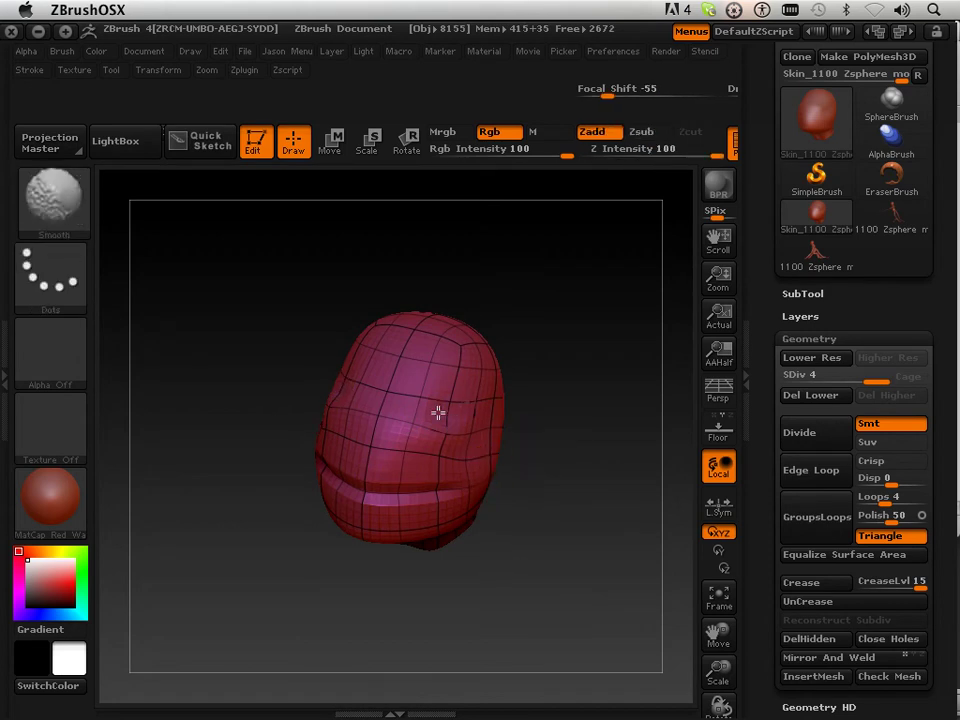
Lower the head to subdivision level 2 and reshape the area around the eyes and brow with the Move brush.
{"action": "left_click_drag", "start_coordinate": [556, 434], "coordinate": [549, 418]}
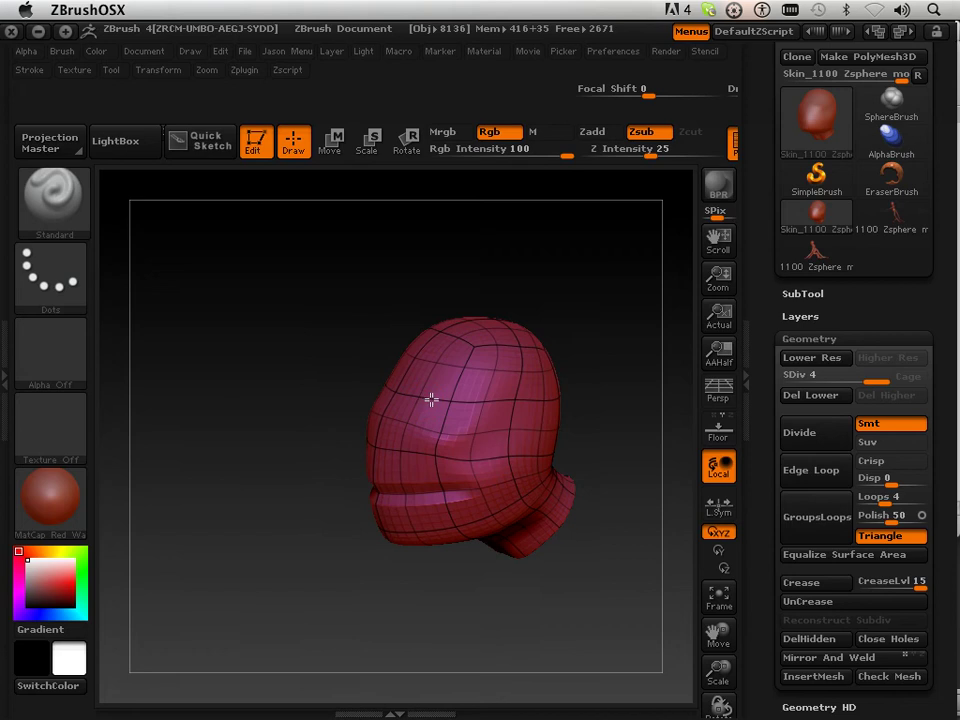
{"action": "left_click", "coordinate": [855, 379]}
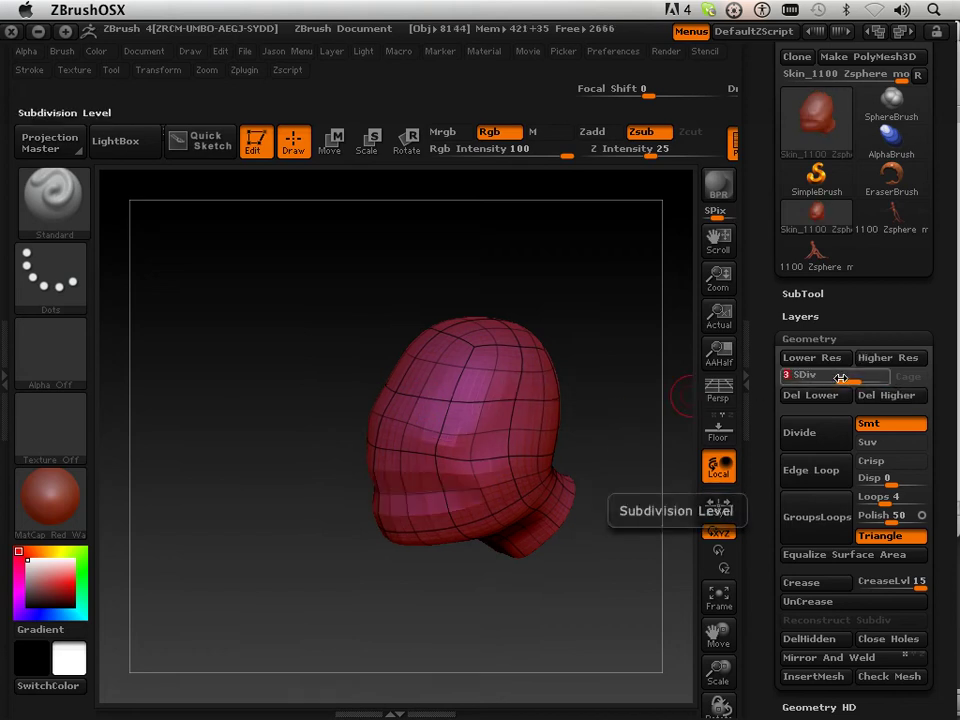
{"action": "left_click_drag", "start_coordinate": [783, 379], "coordinate": [768, 378]}
{"action": "left_click_drag", "start_coordinate": [250, 381], "coordinate": [223, 345]}
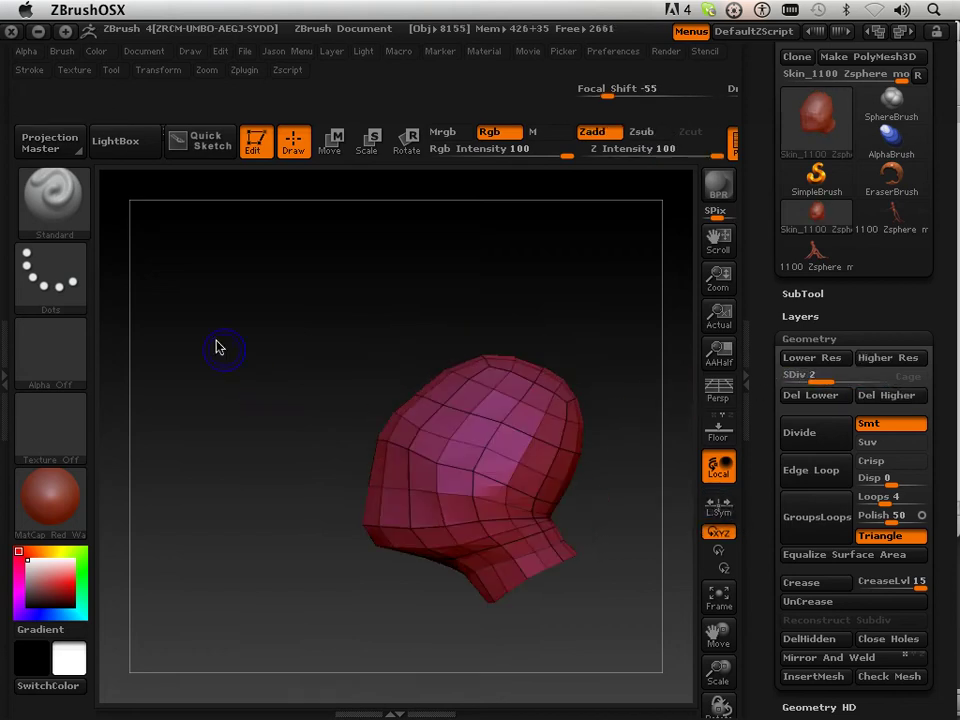
{"action": "left_click", "coordinate": [70, 215]}
{"action": "left_click", "coordinate": [622, 220]}
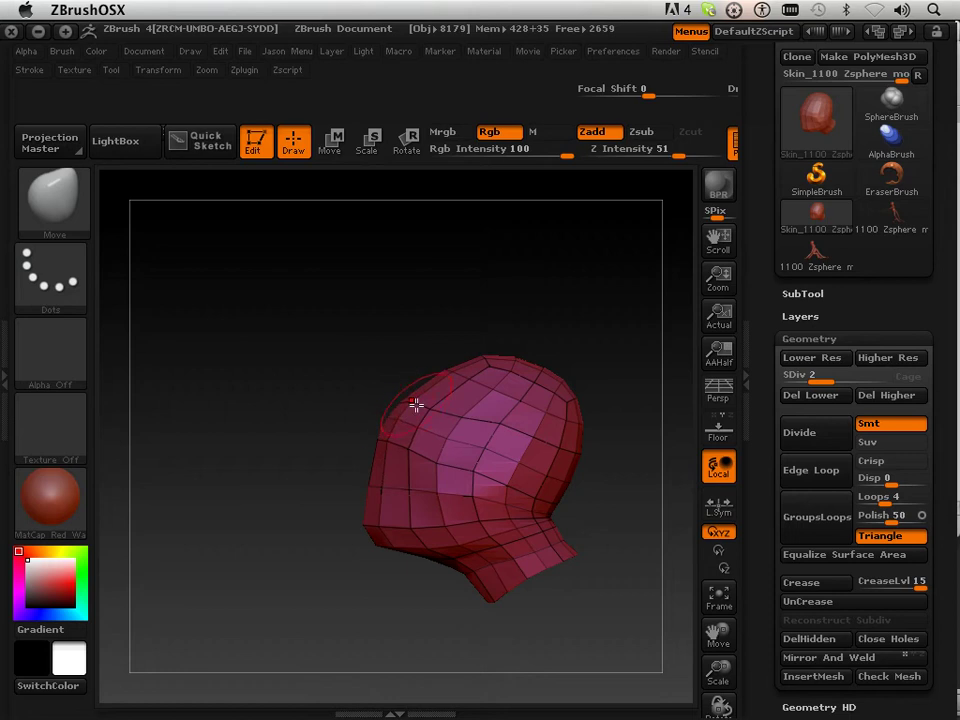
{"action": "left_click_drag", "start_coordinate": [347, 347], "coordinate": [340, 365]}
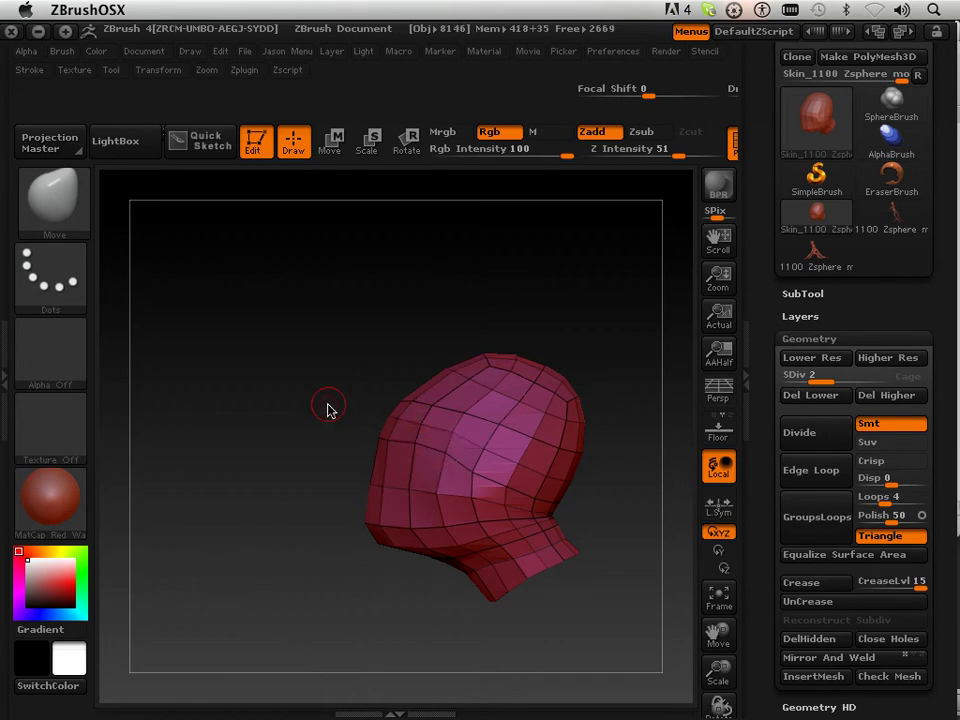
{"action": "left_click_drag", "start_coordinate": [330, 408], "coordinate": [380, 420]}
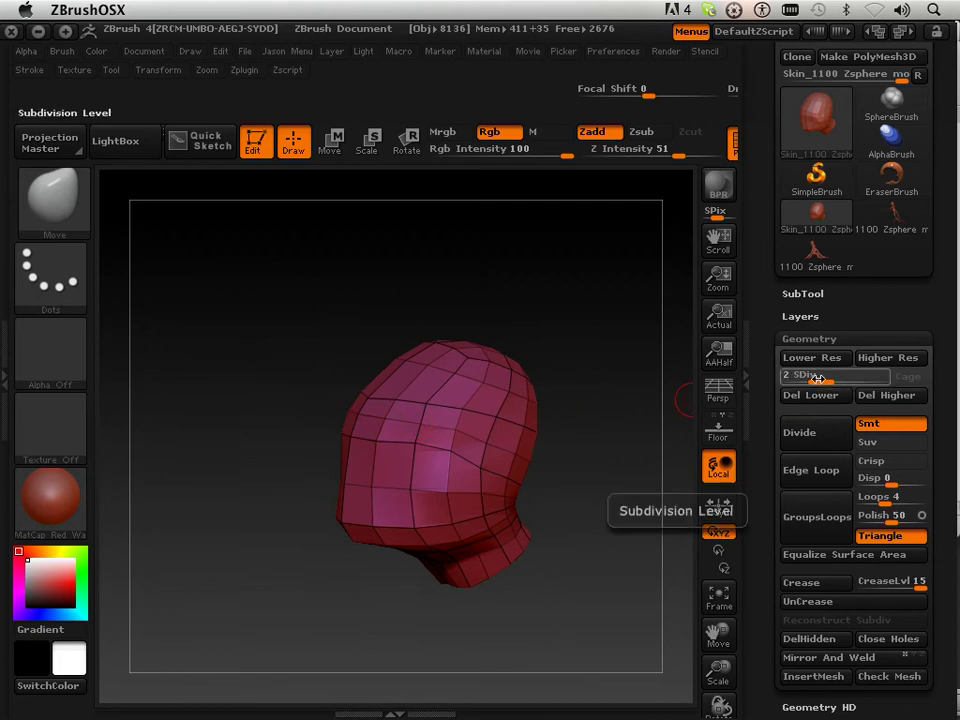
Raise the head to subdivision level 4 and smooth the surface above the mouth where the eyes belong.
{"action": "left_click_drag", "start_coordinate": [818, 379], "coordinate": [876, 381]}
{"action": "left_click_drag", "start_coordinate": [560, 470], "coordinate": [540, 476]}
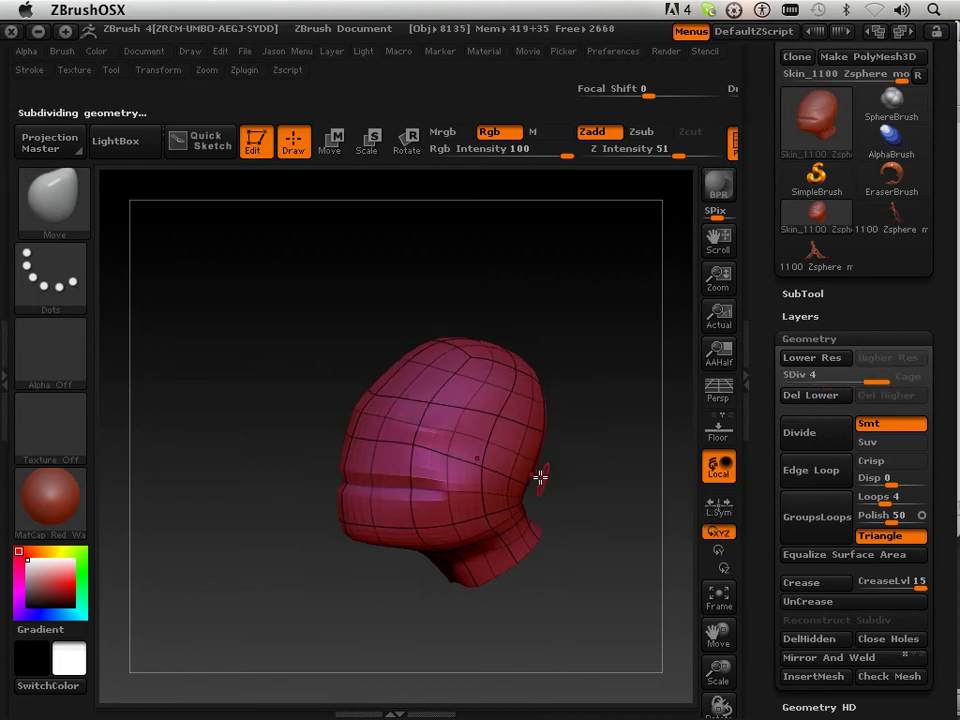
{"action": "key", "text": "shift"}
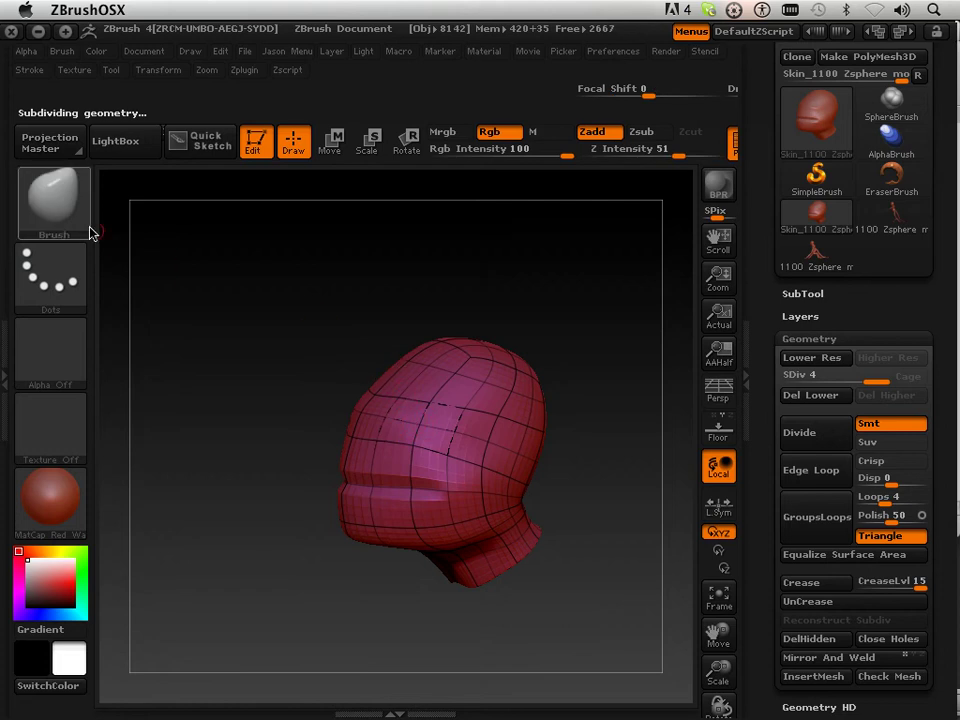
Carve symmetrical eye sockets above the mouth with the Standard brush in Zsub mode at Z Intensity 25.
{"action": "left_click", "coordinate": [75, 200]}
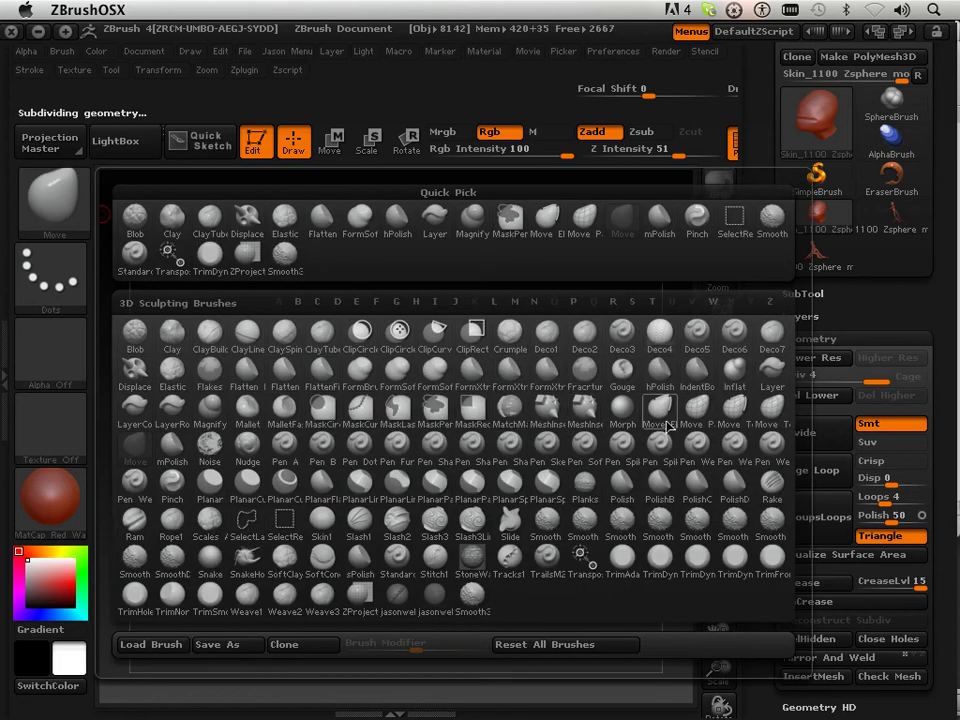
{"action": "left_click", "coordinate": [697, 411]}
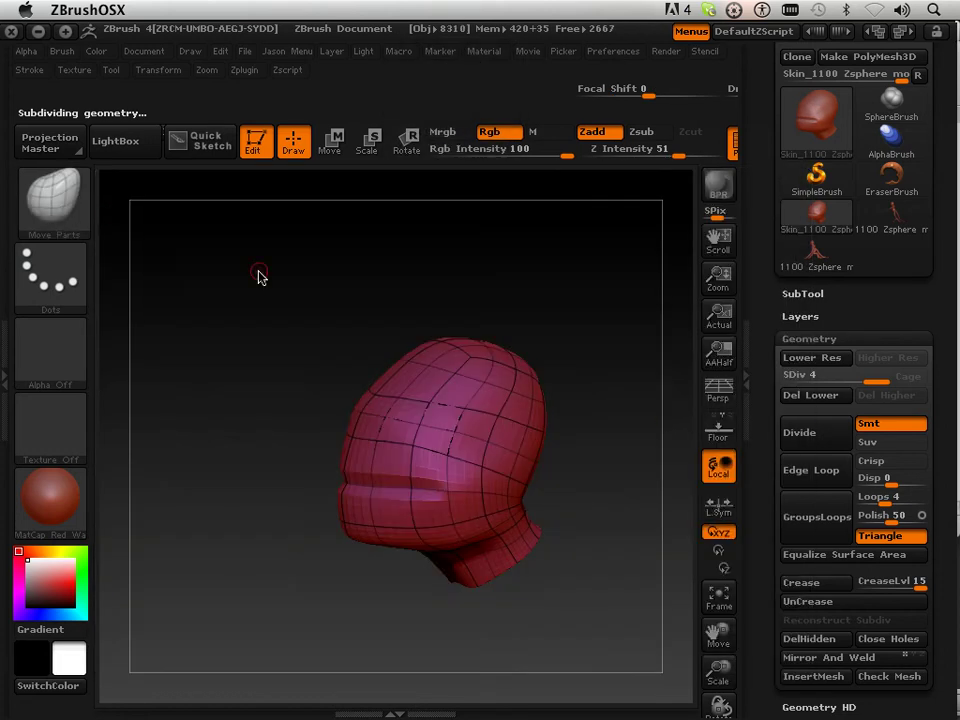
{"action": "left_click", "coordinate": [90, 218]}
{"action": "left_click", "coordinate": [135, 250]}
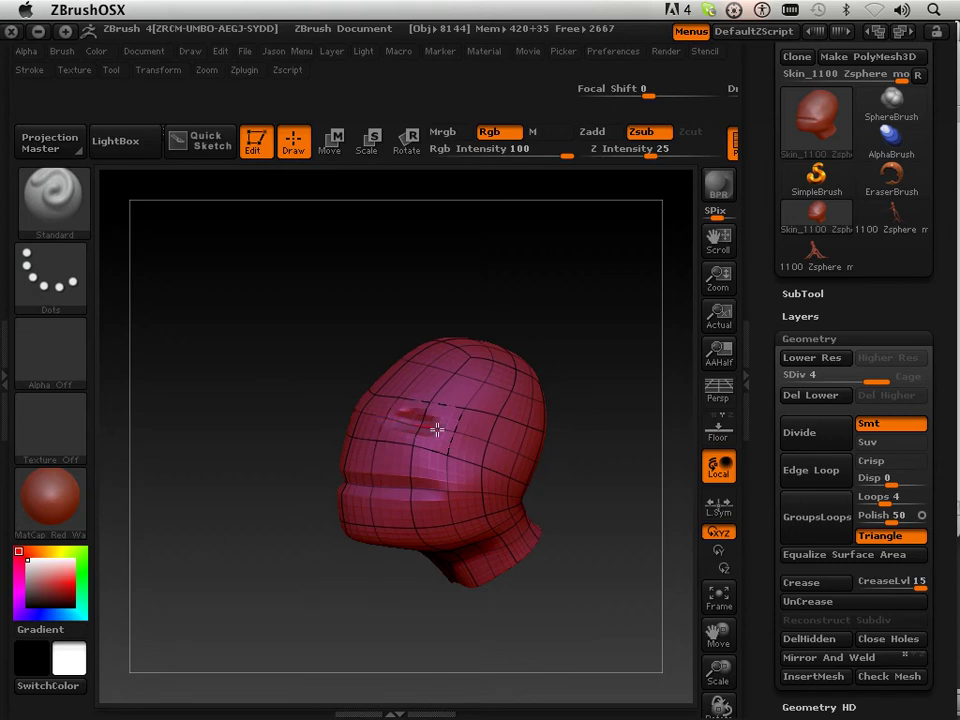
{"action": "mouse_move", "coordinate": [592, 482]}
{"action": "left_mouse_down"}
{"action": "mouse_move", "coordinate": [631, 489]}
{"action": "mouse_move", "coordinate": [594, 491]}
{"action": "mouse_move", "coordinate": [591, 476]}
{"action": "mouse_move", "coordinate": [566, 476]}
{"action": "mouse_move", "coordinate": [594, 480]}
{"action": "left_mouse_up"}
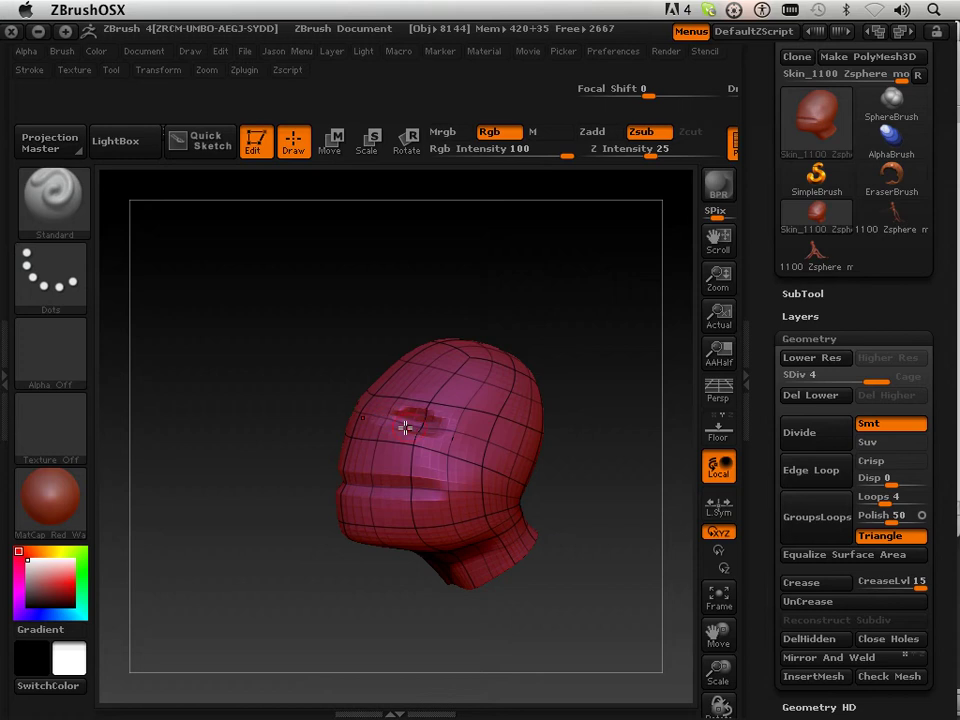
{"action": "left_click_drag", "start_coordinate": [560, 445], "coordinate": [515, 428]}
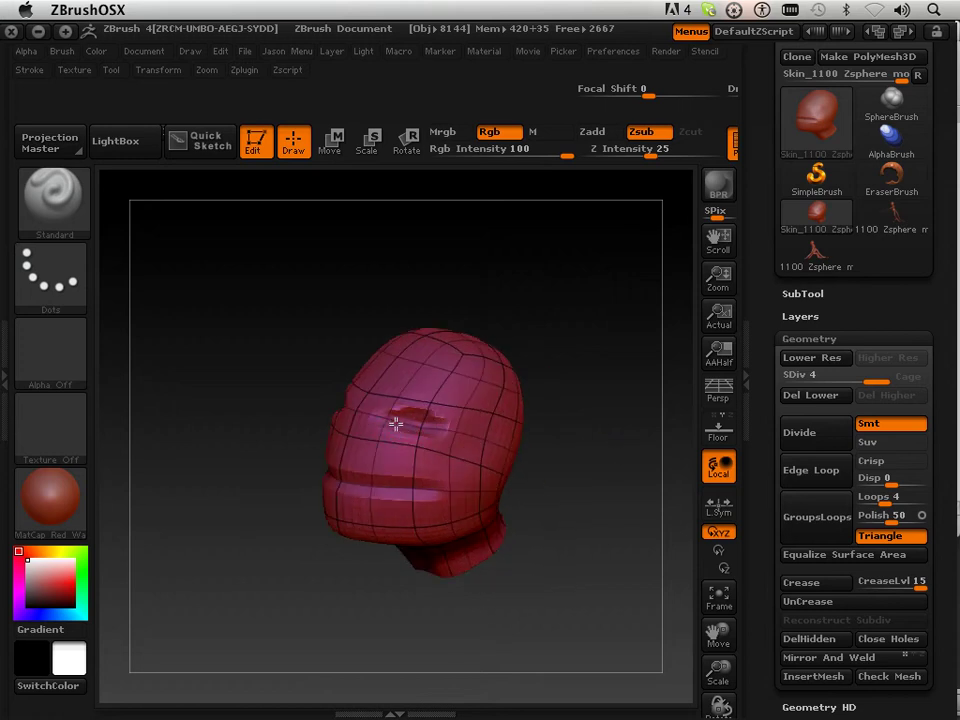
{"action": "left_click_drag", "start_coordinate": [604, 487], "coordinate": [429, 306]}
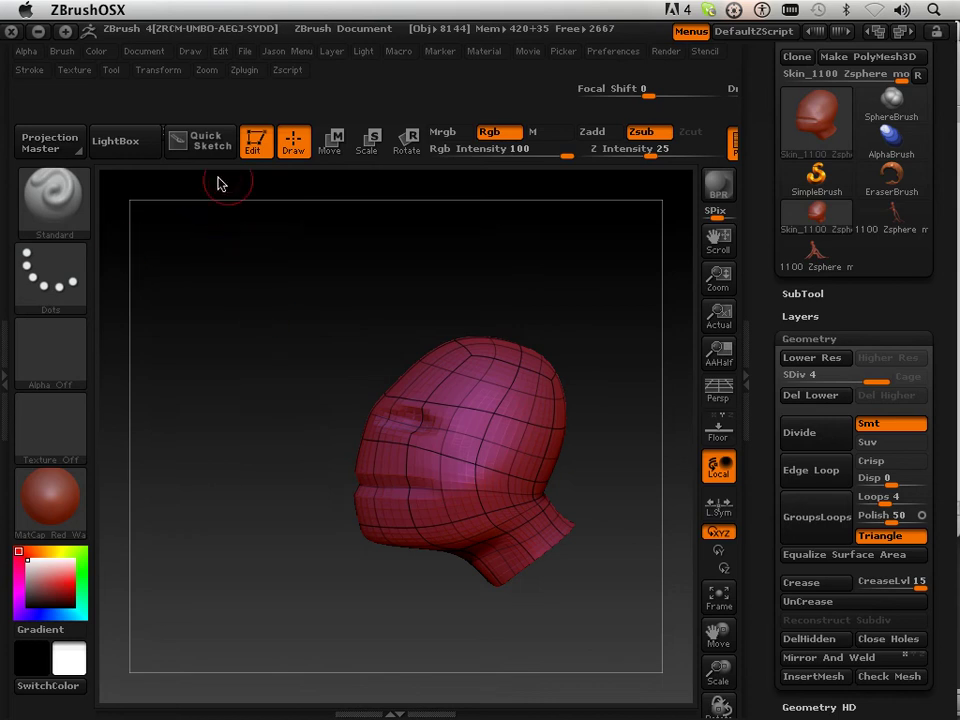
Pull the upper lip area forward and shape the brow ridge over the eye sockets with the Move brush.
{"action": "left_click", "coordinate": [52, 200]}
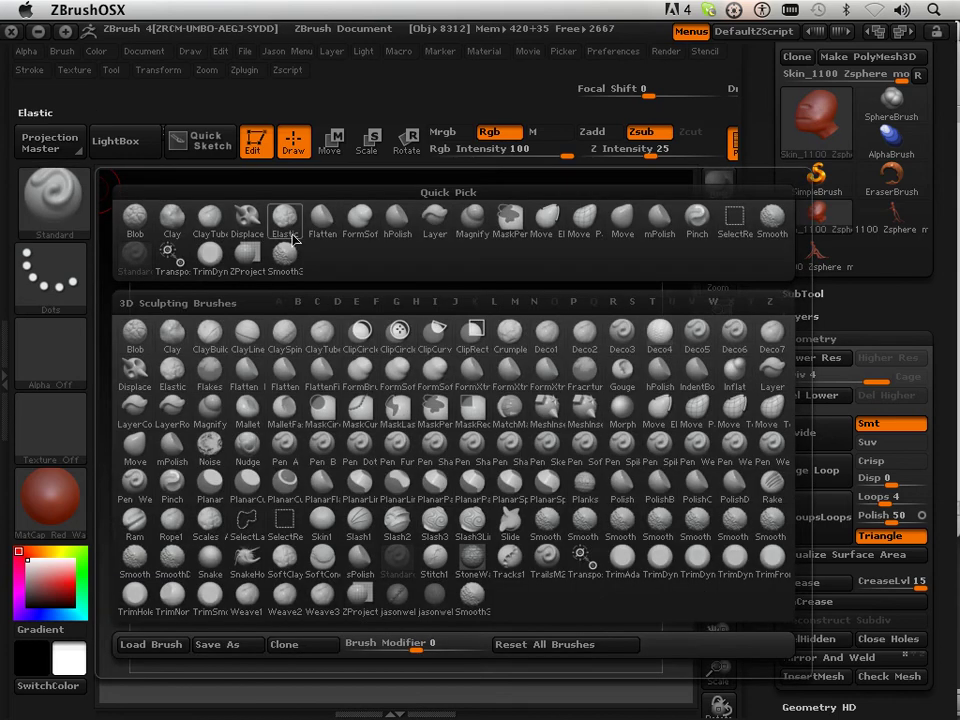
{"action": "left_click", "coordinate": [616, 224]}
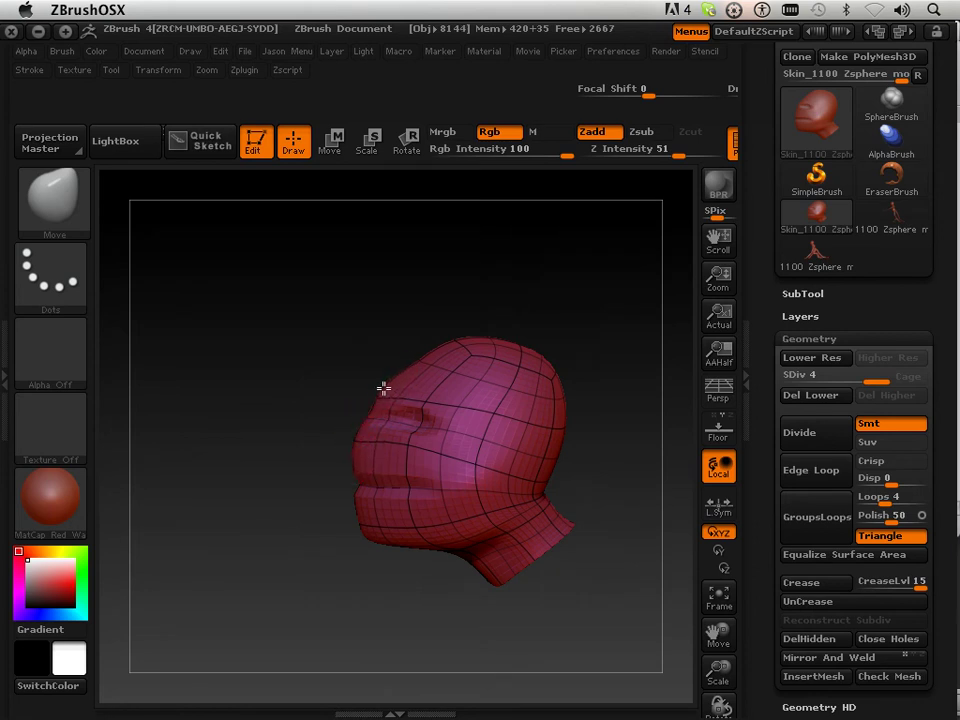
{"action": "left_click_drag", "start_coordinate": [287, 360], "coordinate": [410, 392]}
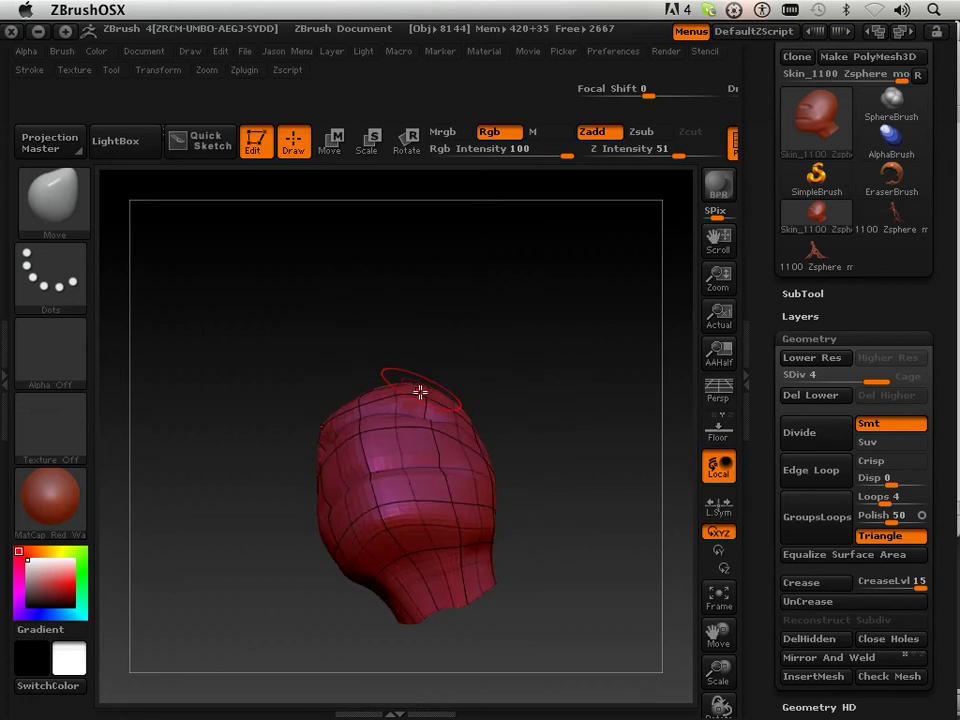
{"action": "left_click_drag", "start_coordinate": [495, 355], "coordinate": [517, 401]}
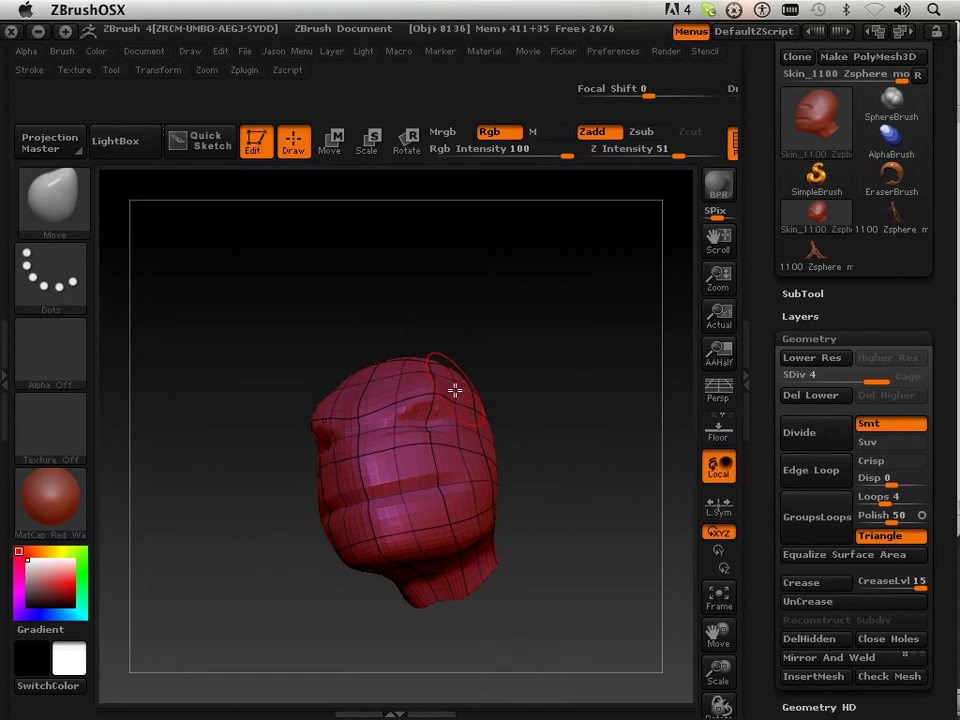
{"action": "mouse_move", "coordinate": [500, 398]}
{"action": "left_mouse_down"}
{"action": "mouse_move", "coordinate": [564, 401]}
{"action": "mouse_move", "coordinate": [540, 420]}
{"action": "left_mouse_up"}
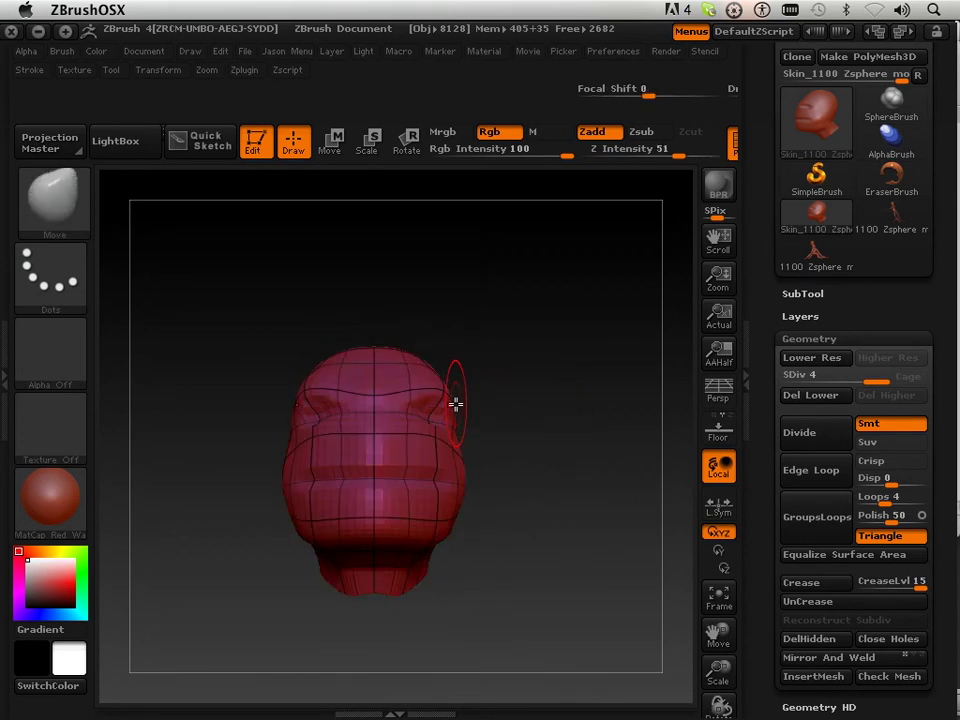
{"action": "mouse_move", "coordinate": [456, 405]}
{"action": "left_mouse_down"}
{"action": "mouse_move", "coordinate": [518, 432]}
{"action": "mouse_move", "coordinate": [439, 377]}
{"action": "left_mouse_up"}
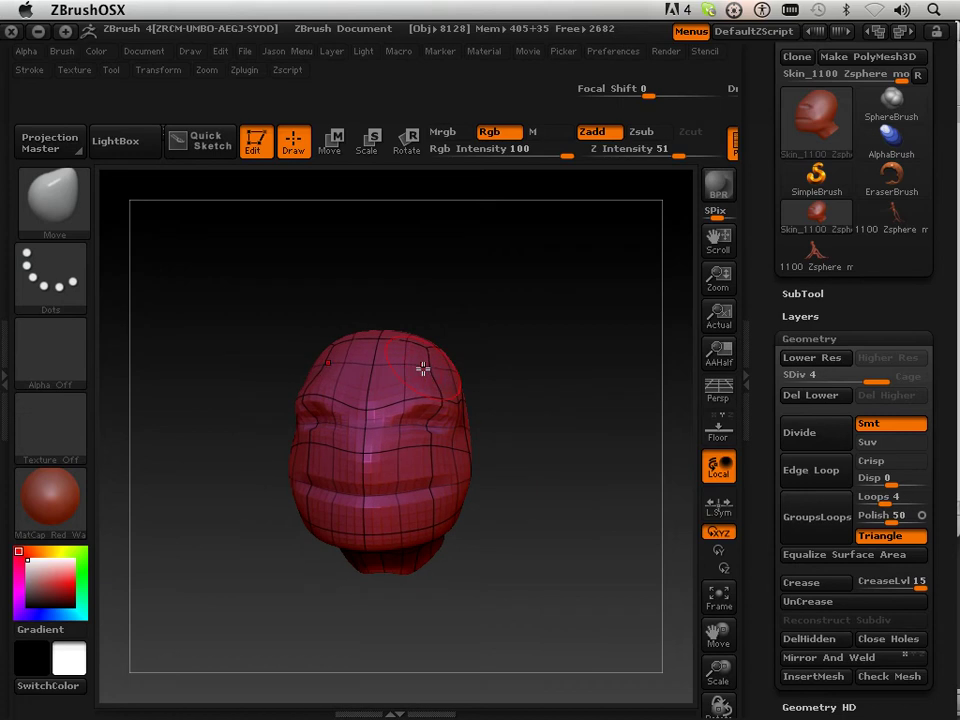
Flare the cheeks outward and push the mouth corners in toward the jaw on both sides of the head.
{"action": "left_click_drag", "start_coordinate": [480, 420], "coordinate": [508, 459]}
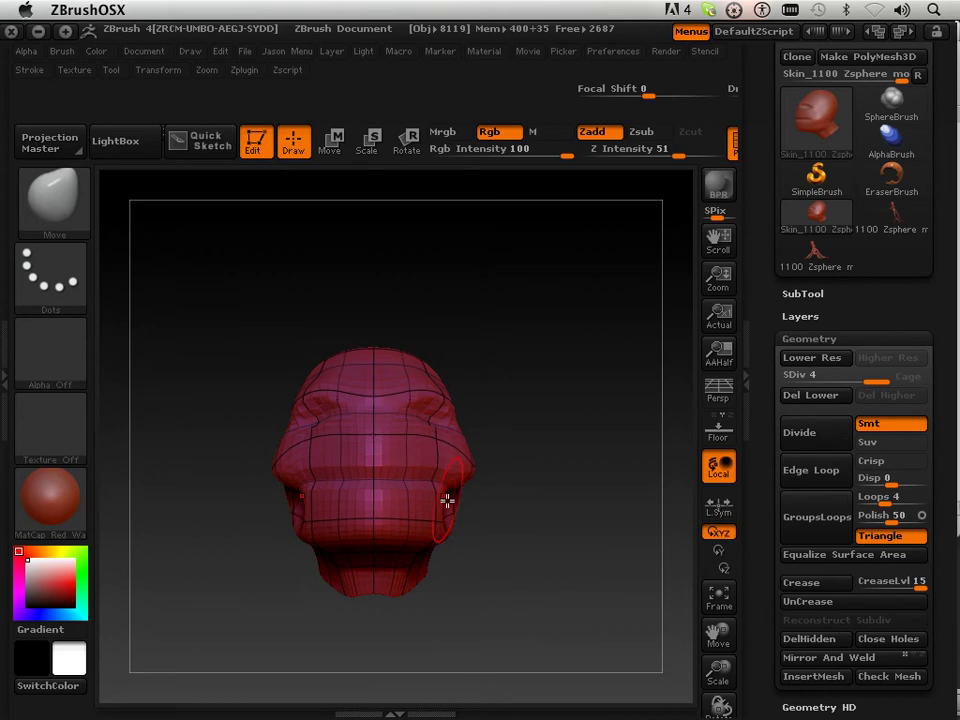
{"action": "left_click_drag", "start_coordinate": [452, 523], "coordinate": [478, 510]}
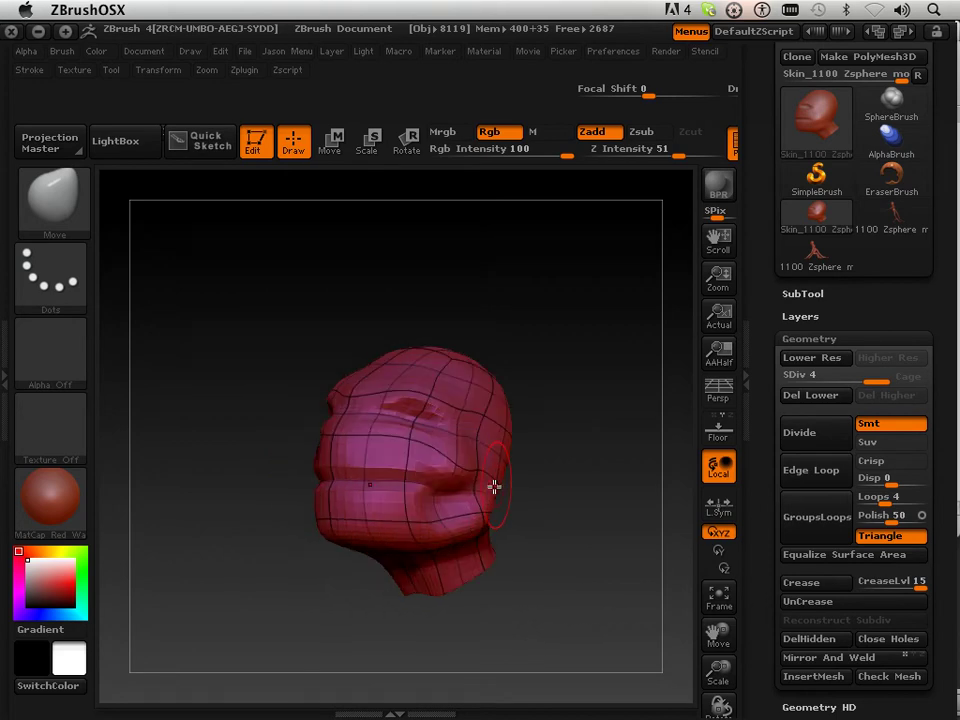
{"action": "left_click_drag", "start_coordinate": [533, 530], "coordinate": [472, 537]}
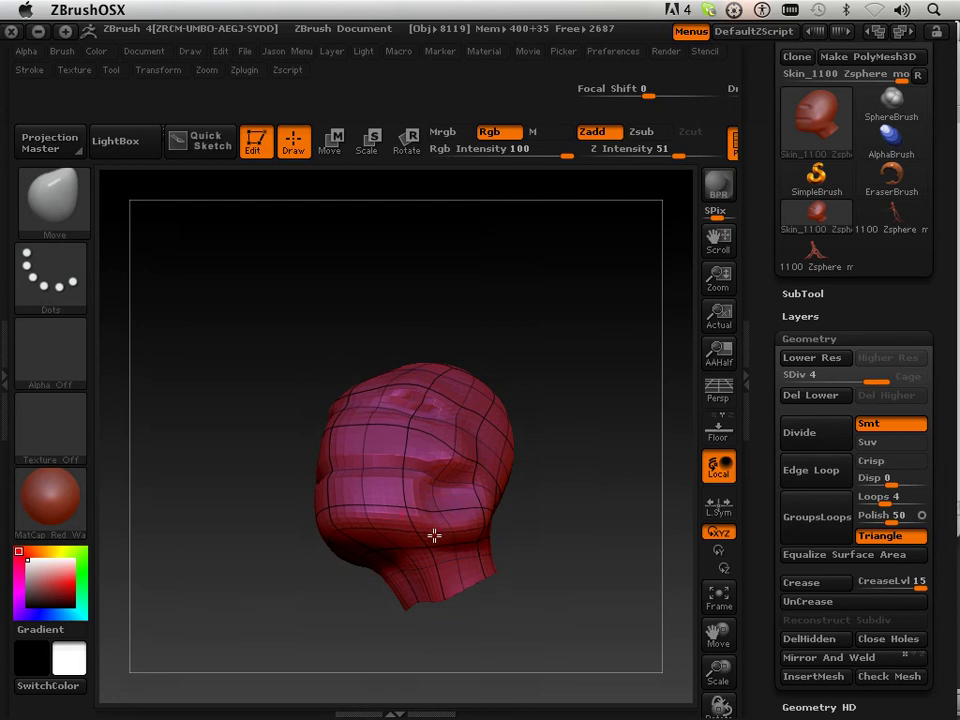
{"action": "left_click_drag", "start_coordinate": [318, 505], "coordinate": [236, 494]}
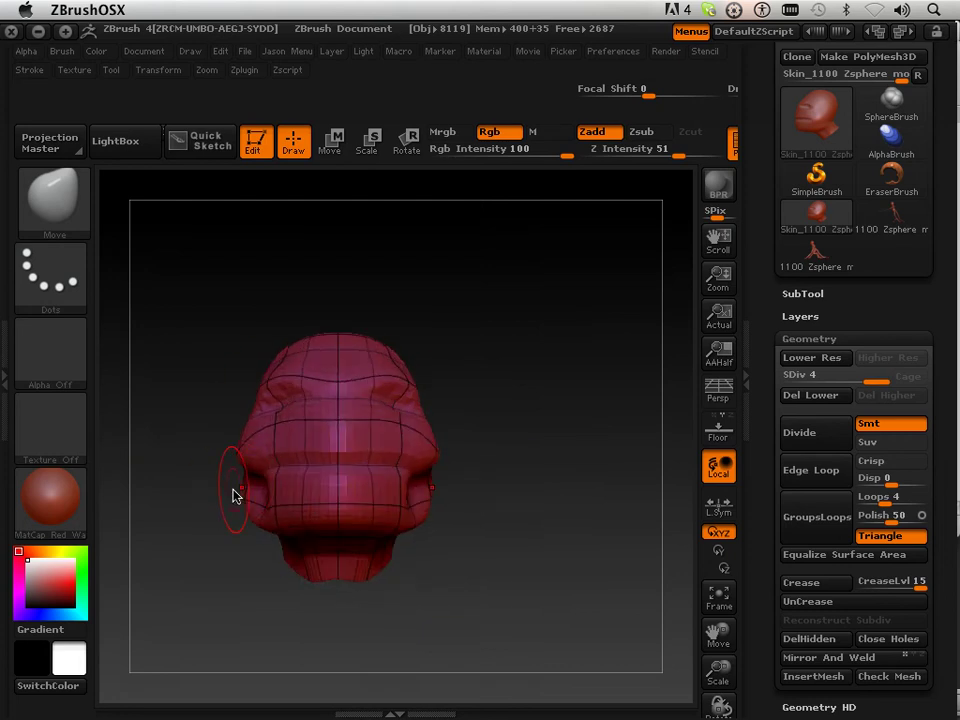
{"action": "left_click_drag", "start_coordinate": [476, 444], "coordinate": [364, 479]}
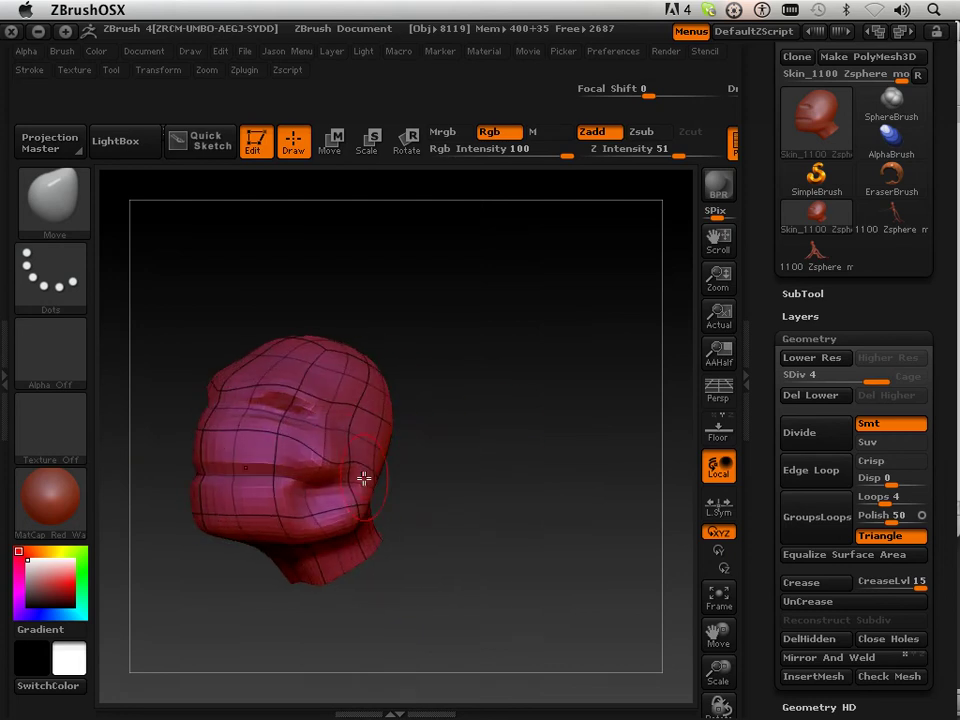
{"action": "left_click_drag", "start_coordinate": [433, 538], "coordinate": [484, 537]}
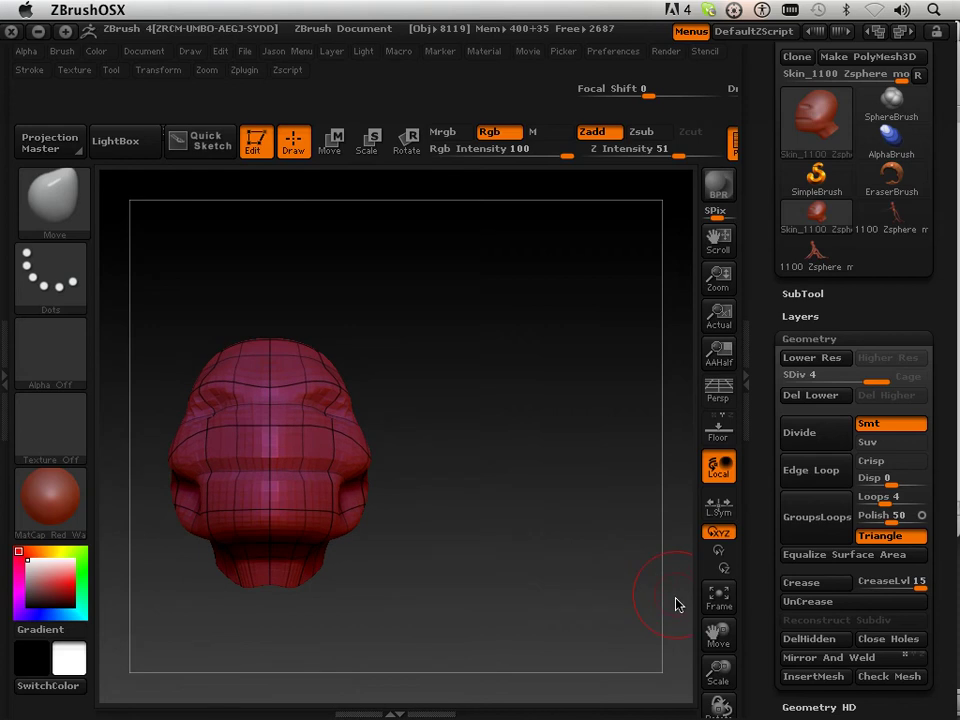
Widen the forehead into a broad, squared shape and refine the side profile of the brow and cheeks with the Move brush.
{"action": "left_click_drag", "start_coordinate": [717, 634], "coordinate": [756, 630]}
{"action": "mouse_move", "coordinate": [722, 670]}
{"action": "left_mouse_down"}
{"action": "mouse_move", "coordinate": [630, 611]}
{"action": "mouse_move", "coordinate": [611, 564]}
{"action": "mouse_move", "coordinate": [583, 574]}
{"action": "mouse_move", "coordinate": [570, 555]}
{"action": "left_mouse_up"}
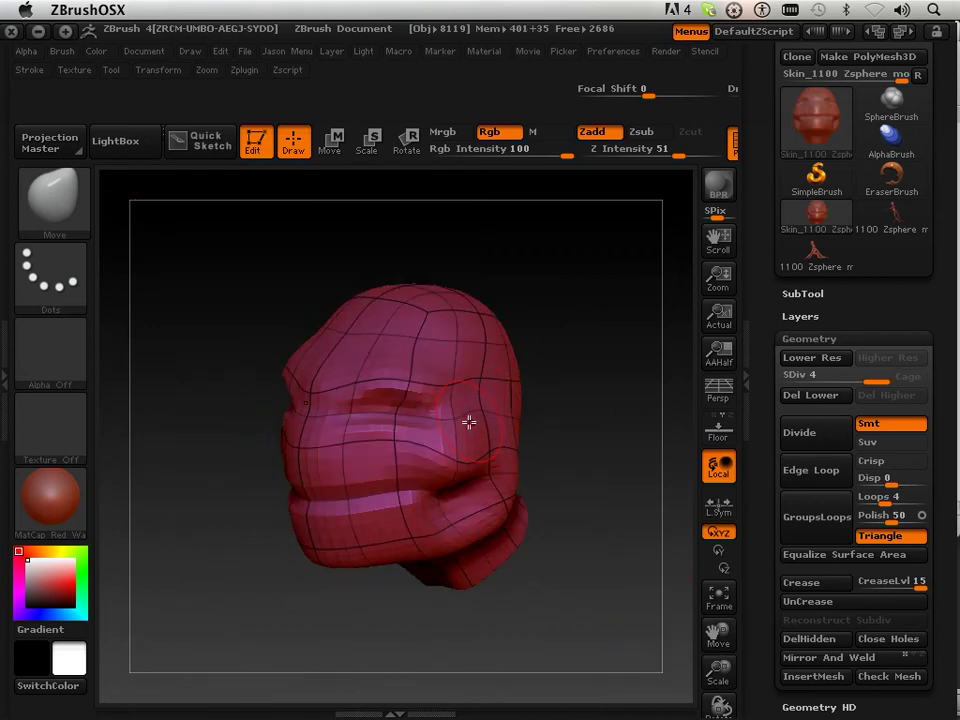
{"action": "left_click_drag", "start_coordinate": [510, 449], "coordinate": [429, 446]}
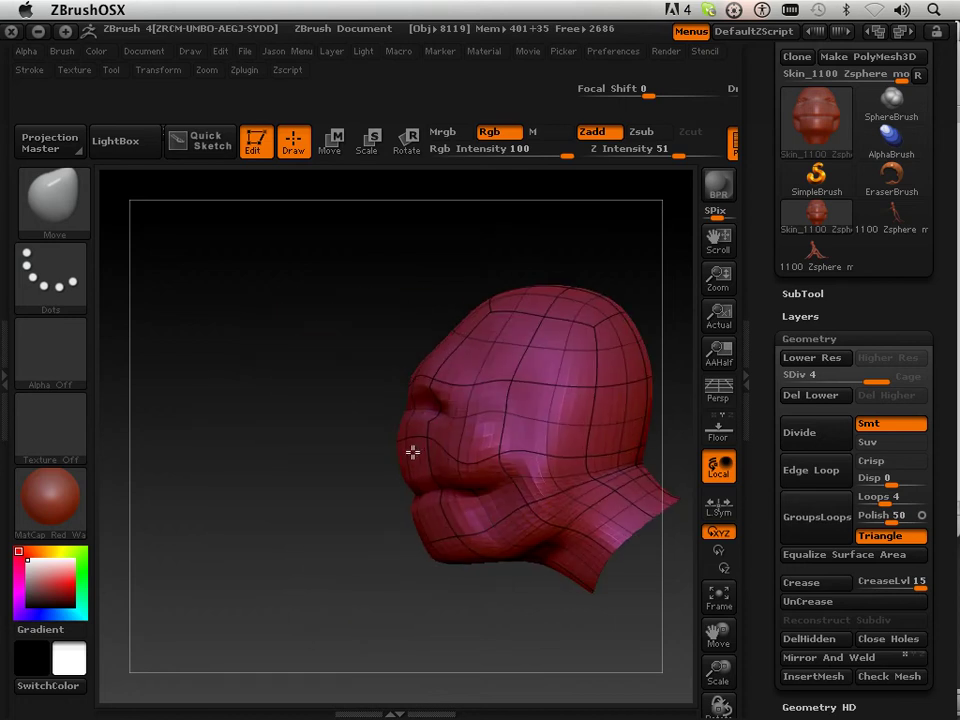
{"action": "mouse_move", "coordinate": [348, 470]}
{"action": "left_mouse_down"}
{"action": "mouse_move", "coordinate": [311, 495]}
{"action": "mouse_move", "coordinate": [319, 492]}
{"action": "left_mouse_up"}
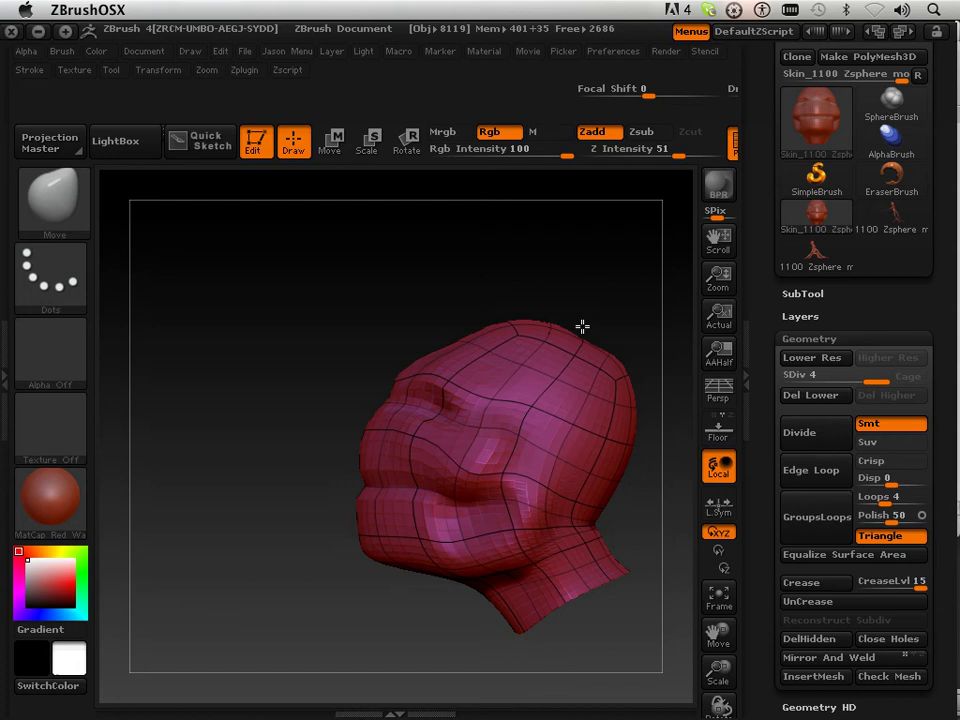
{"action": "left_click_drag", "start_coordinate": [489, 326], "coordinate": [417, 263]}
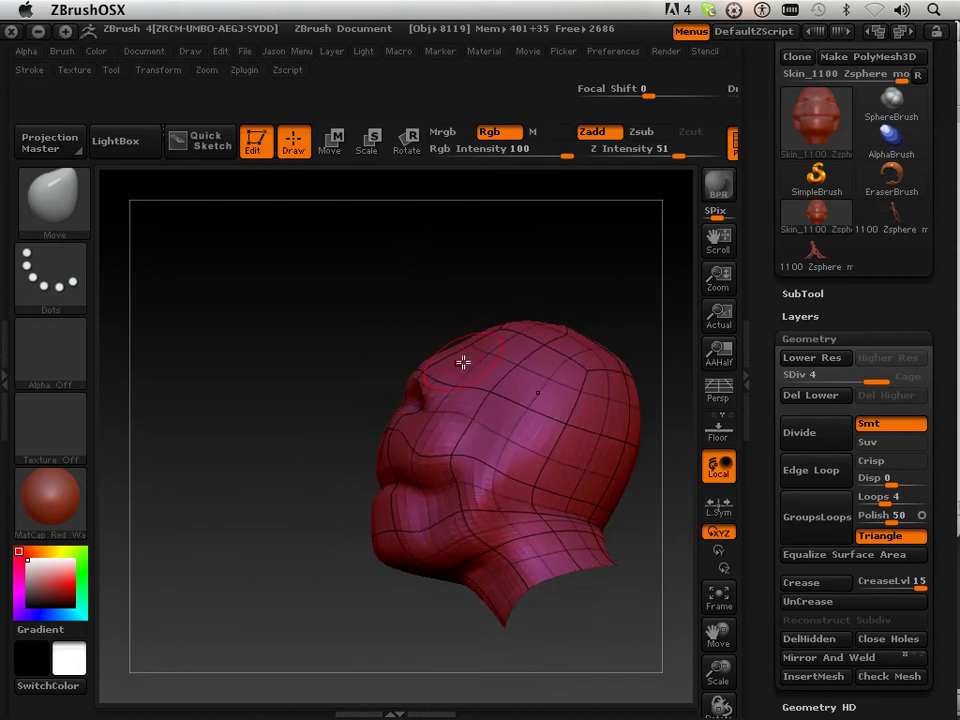
{"action": "left_click_drag", "start_coordinate": [458, 371], "coordinate": [459, 375]}
{"action": "mouse_move", "coordinate": [348, 311]}
{"action": "left_mouse_down"}
{"action": "mouse_move", "coordinate": [461, 356]}
{"action": "mouse_move", "coordinate": [504, 334]}
{"action": "mouse_move", "coordinate": [492, 336]}
{"action": "left_mouse_up"}
{"action": "mouse_move", "coordinate": [429, 343]}
{"action": "left_mouse_down"}
{"action": "mouse_move", "coordinate": [443, 330]}
{"action": "mouse_move", "coordinate": [437, 349]}
{"action": "mouse_move", "coordinate": [446, 359]}
{"action": "mouse_move", "coordinate": [531, 405]}
{"action": "mouse_move", "coordinate": [494, 375]}
{"action": "left_mouse_up"}
Arch the centre of the mouth line upward from the front with the Move brush.
{"action": "mouse_move", "coordinate": [461, 321]}
{"action": "left_mouse_down"}
{"action": "mouse_move", "coordinate": [313, 356]}
{"action": "mouse_move", "coordinate": [306, 369]}
{"action": "mouse_move", "coordinate": [582, 475]}
{"action": "mouse_move", "coordinate": [579, 495]}
{"action": "left_mouse_up"}
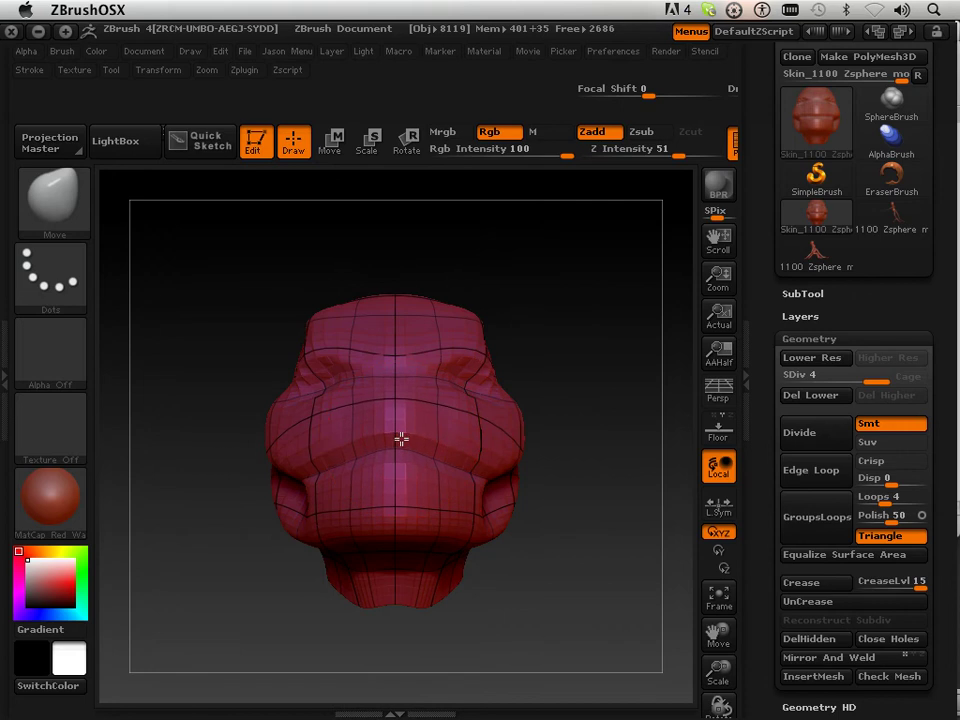
{"action": "left_click_drag", "start_coordinate": [598, 437], "coordinate": [495, 448]}
{"action": "mouse_move", "coordinate": [360, 510]}
{"action": "left_mouse_down"}
{"action": "mouse_move", "coordinate": [326, 546]}
{"action": "mouse_move", "coordinate": [366, 557]}
{"action": "mouse_move", "coordinate": [482, 527]}
{"action": "mouse_move", "coordinate": [375, 558]}
{"action": "left_mouse_up"}
{"action": "left_click_drag", "start_coordinate": [562, 496], "coordinate": [591, 482]}
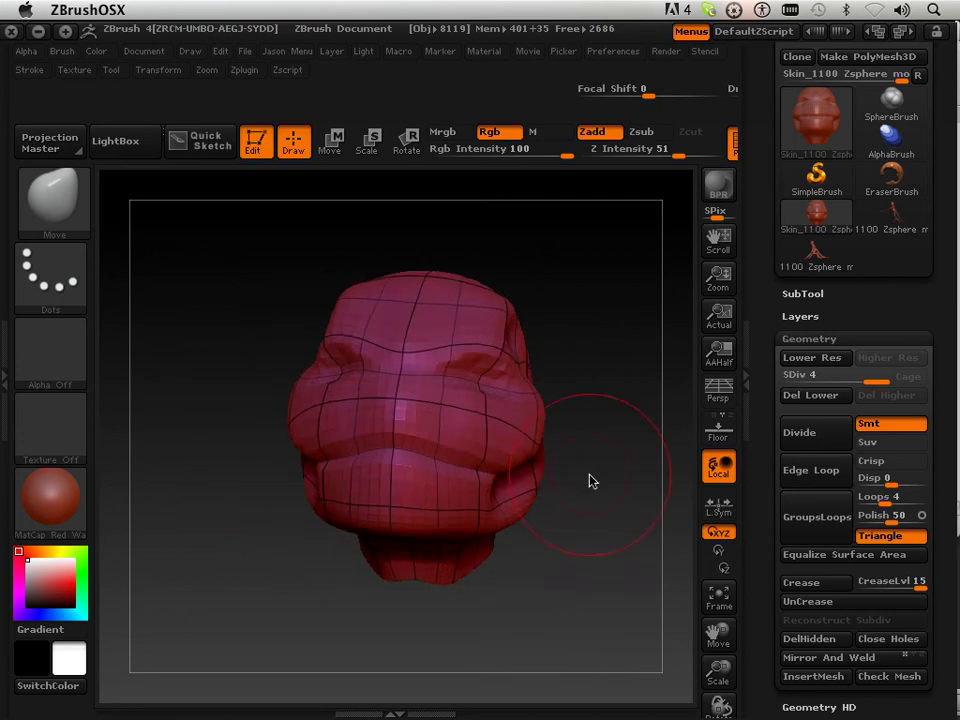
Lower the head to subdivision level 3 and slope the brow ridge down toward the nose bridge with the Move brush.
{"action": "left_click", "coordinate": [838, 376]}
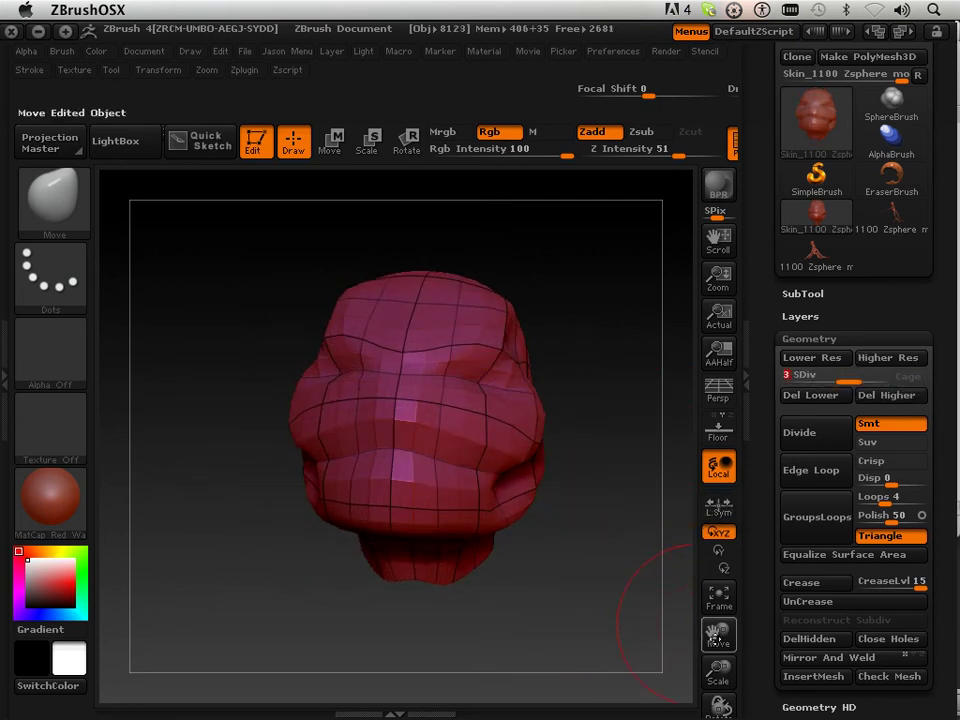
{"action": "left_click_drag", "start_coordinate": [717, 678], "coordinate": [718, 703]}
{"action": "left_click_drag", "start_coordinate": [636, 630], "coordinate": [646, 638]}
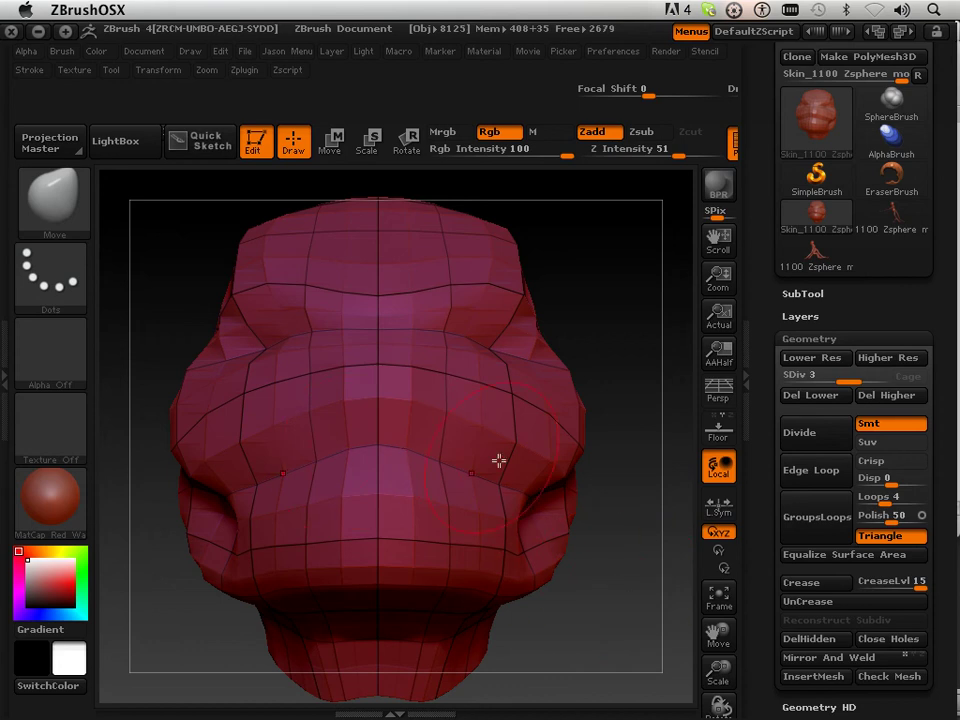
{"action": "left_click_drag", "start_coordinate": [643, 433], "coordinate": [523, 468]}
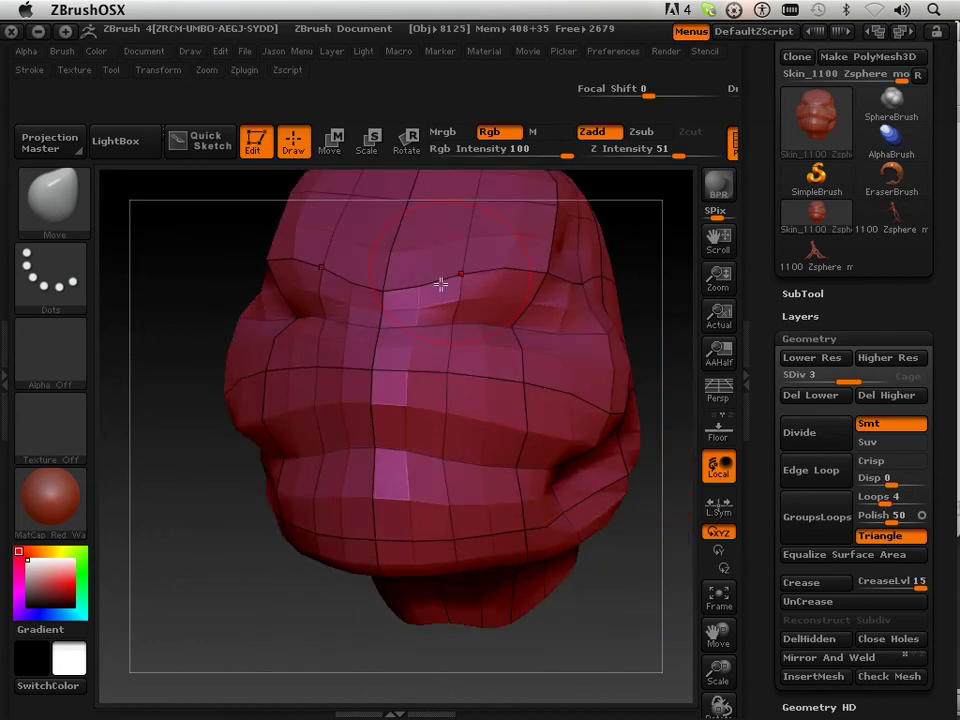
Reshape the inner eye corners and lower rims of both eye sockets using a smaller Move brush.
{"action": "left_click", "coordinate": [40, 184]}
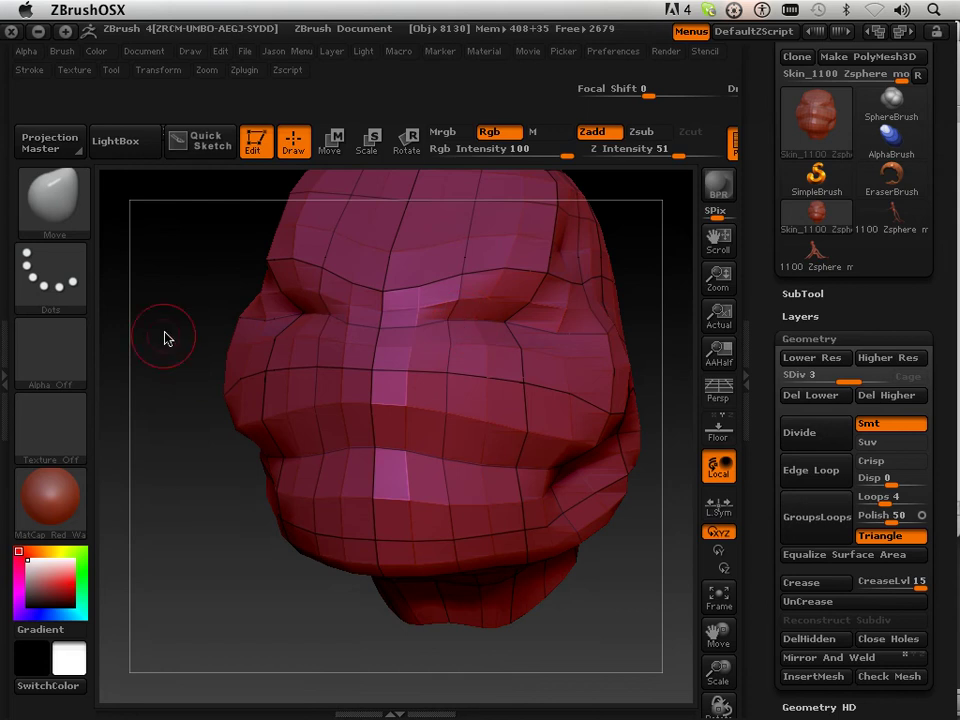
{"action": "left_click_drag", "start_coordinate": [165, 336], "coordinate": [129, 315]}
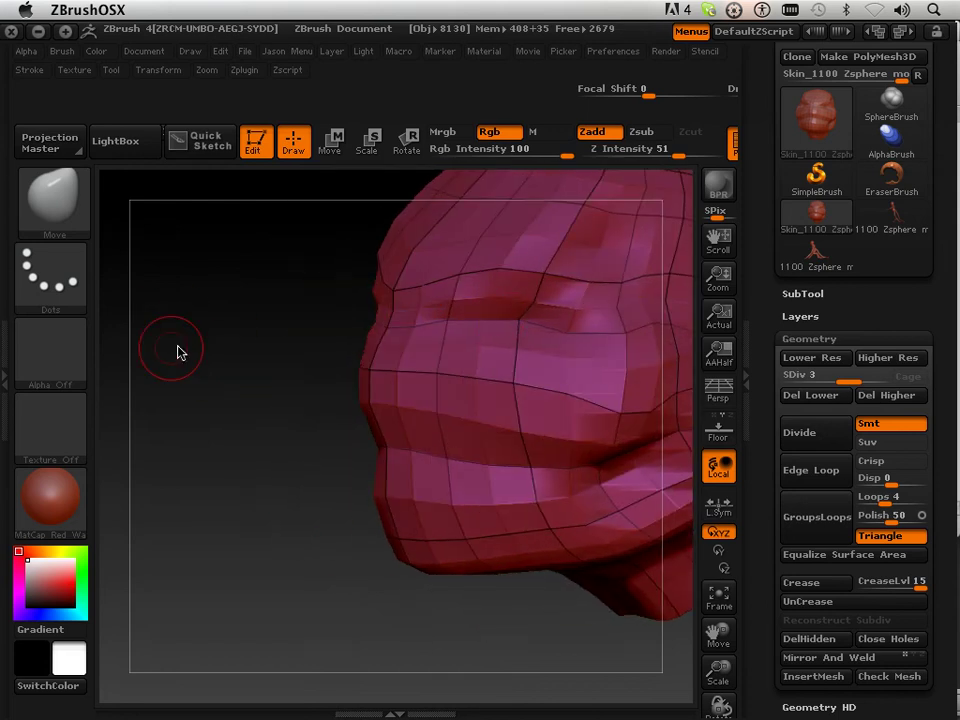
{"action": "left_click_drag", "start_coordinate": [178, 349], "coordinate": [330, 362]}
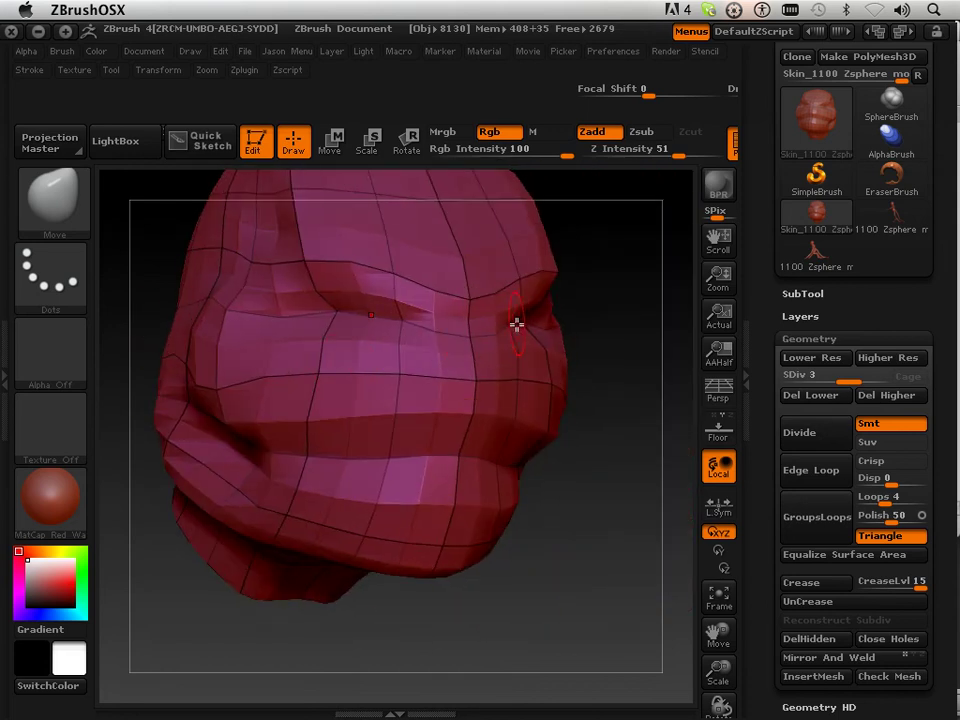
{"action": "left_click_drag", "start_coordinate": [602, 373], "coordinate": [563, 353]}
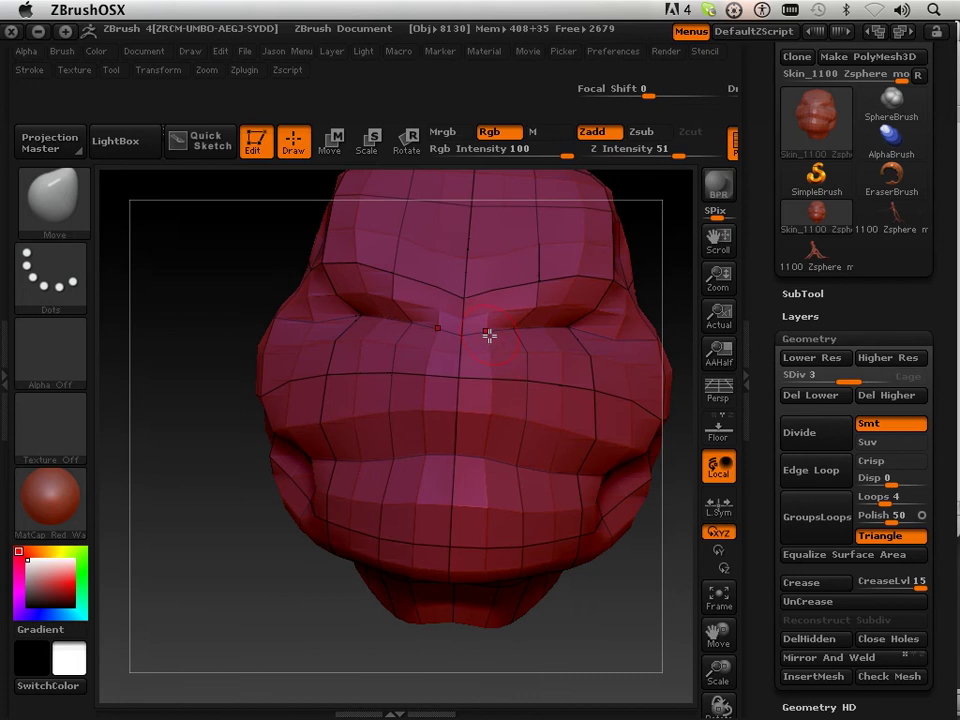
{"action": "left_click_drag", "start_coordinate": [208, 321], "coordinate": [371, 315]}
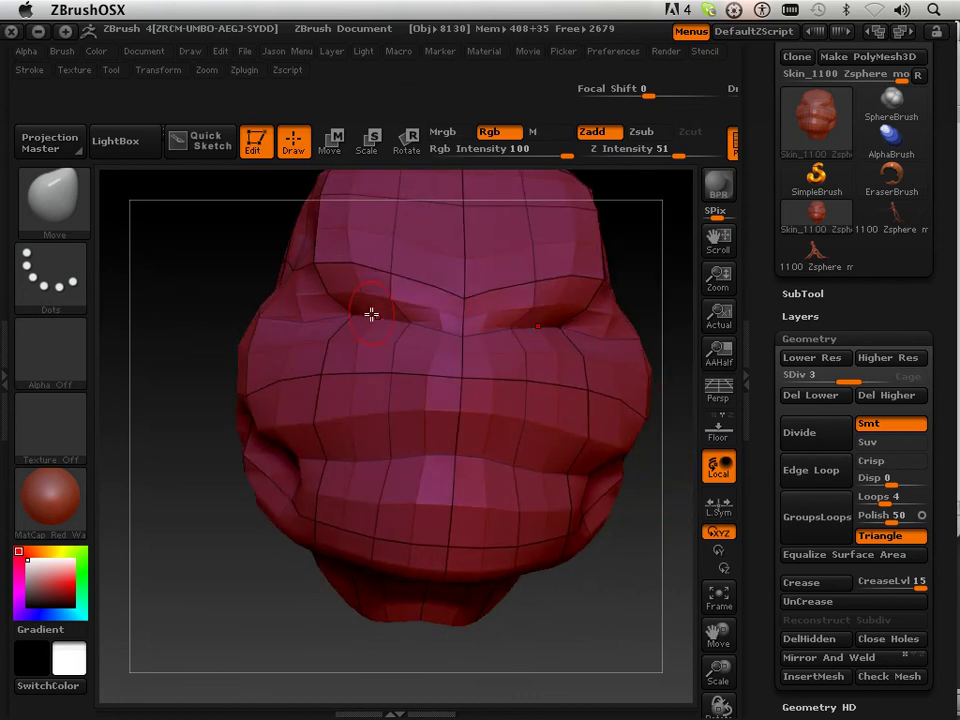
{"action": "left_click_drag", "start_coordinate": [193, 225], "coordinate": [200, 252]}
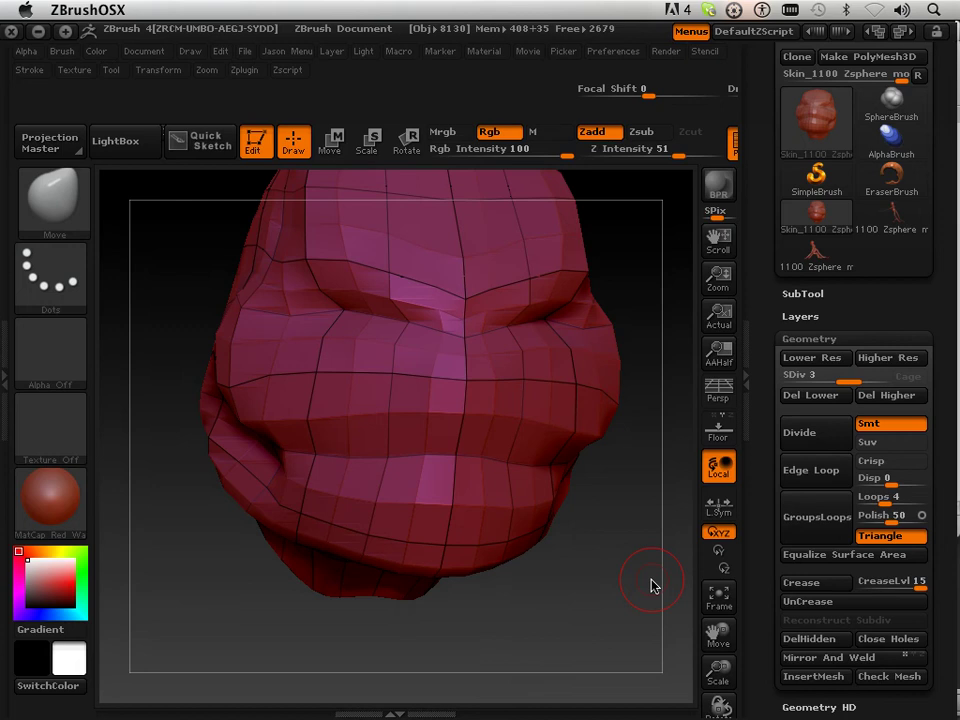
Raise the head to subdivision level 4 and refine the temples and sides of the cranium.
{"action": "left_click_drag", "start_coordinate": [719, 676], "coordinate": [694, 598]}
{"action": "left_click_drag", "start_coordinate": [540, 498], "coordinate": [681, 461]}
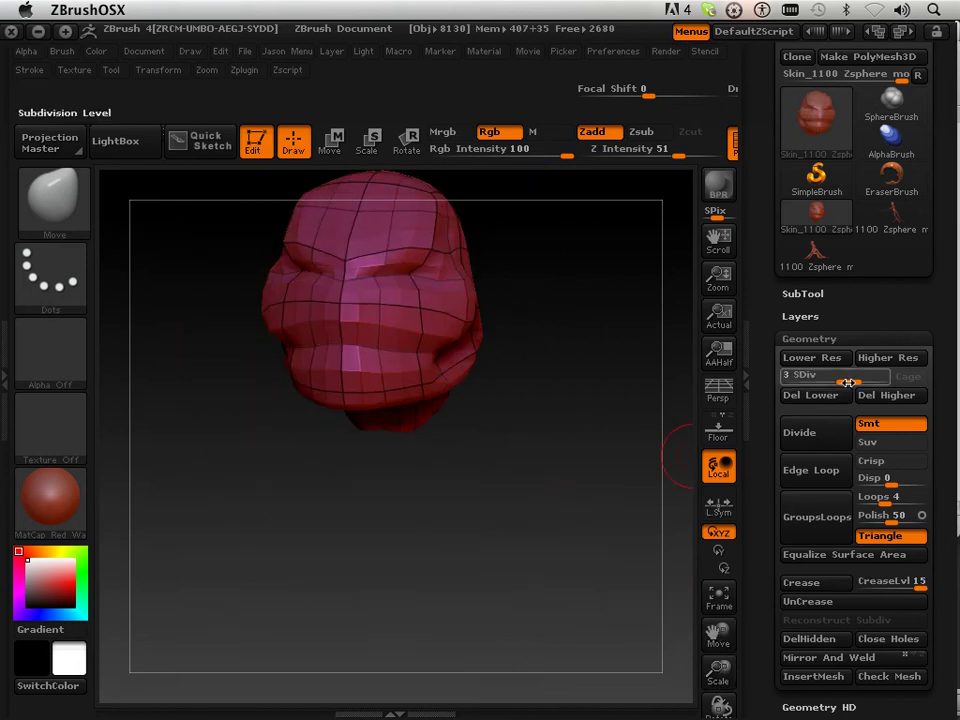
{"action": "left_click_drag", "start_coordinate": [848, 382], "coordinate": [876, 382]}
{"action": "left_click_drag", "start_coordinate": [542, 411], "coordinate": [497, 459]}
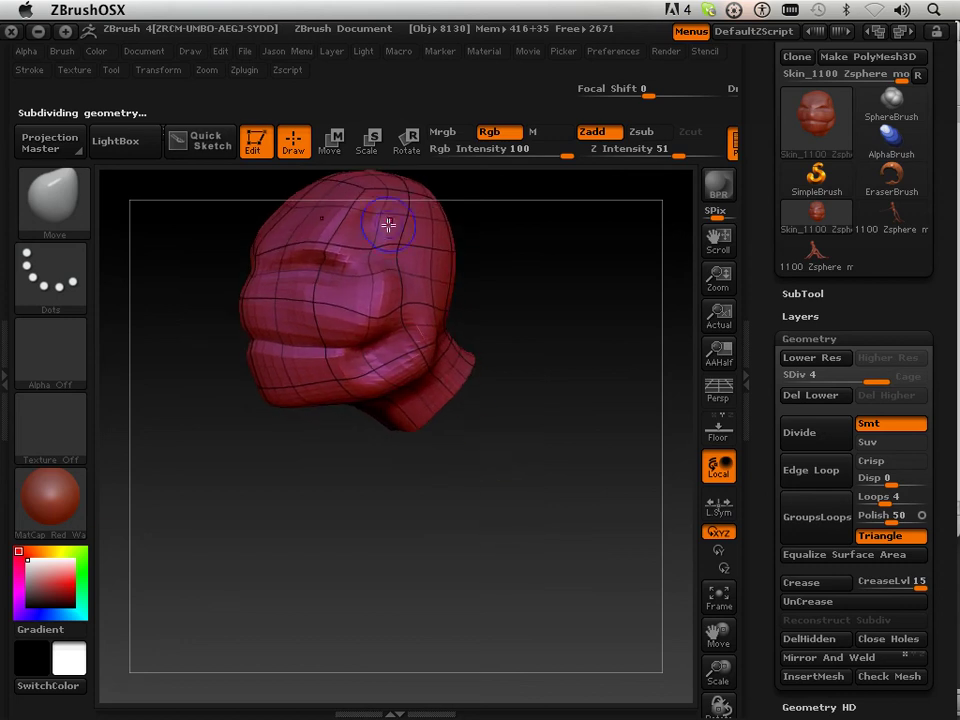
{"action": "left_click_drag", "start_coordinate": [411, 497], "coordinate": [557, 517]}
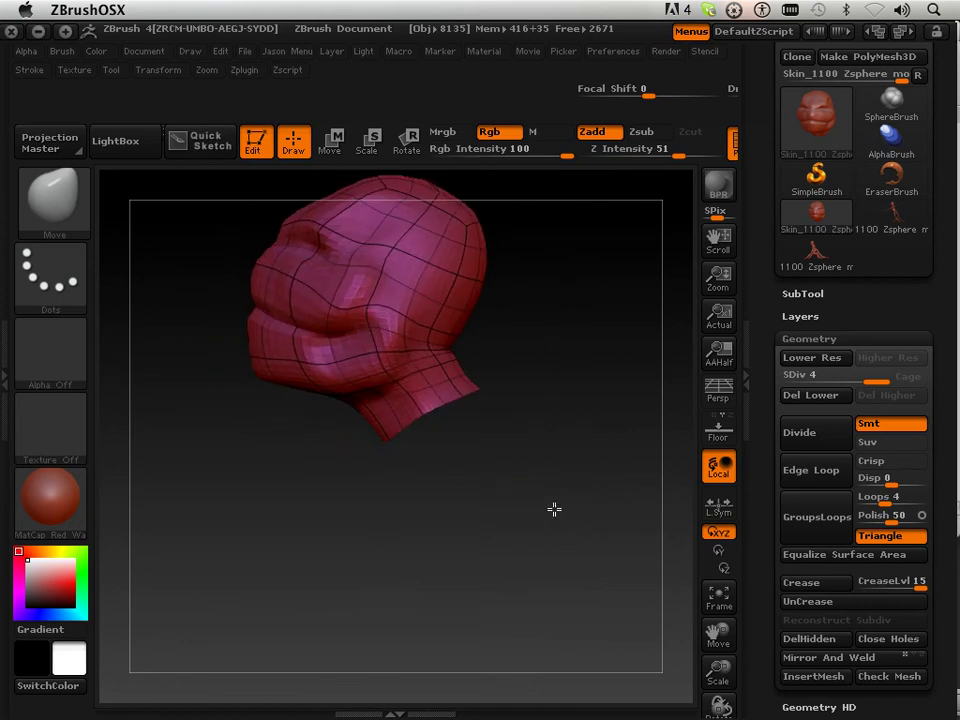
{"action": "left_click_drag", "start_coordinate": [554, 509], "coordinate": [681, 552]}
{"action": "left_click_drag", "start_coordinate": [719, 669], "coordinate": [742, 712]}
{"action": "left_click_drag", "start_coordinate": [719, 635], "coordinate": [800, 666]}
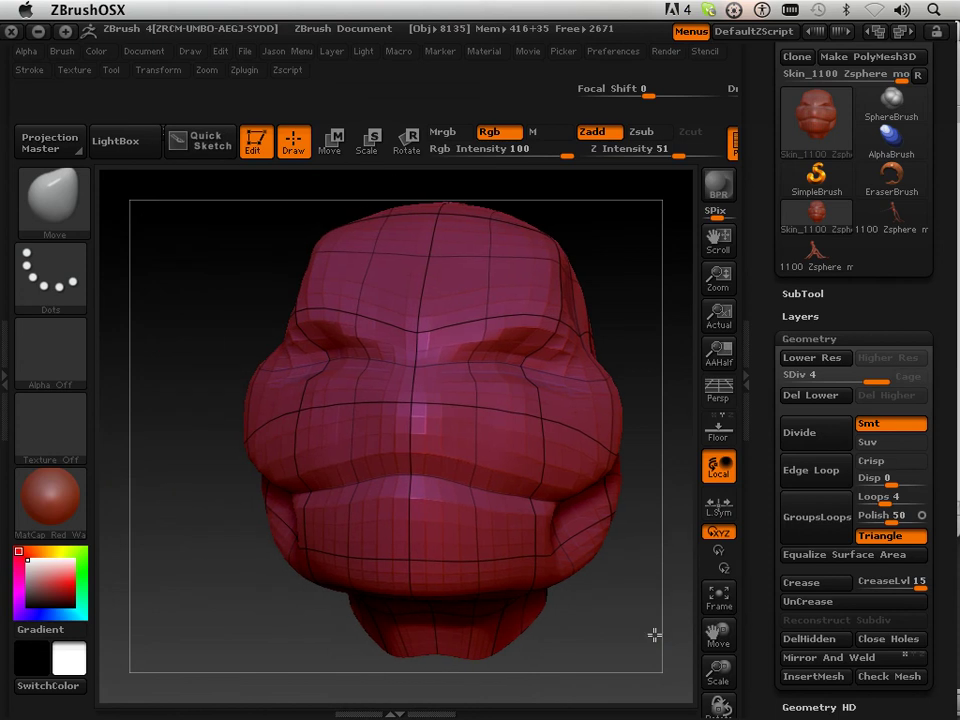
Unhide the whole body, divide the mesh to subdivision level 5, and isolate the head again.
{"action": "left_click_drag", "start_coordinate": [655, 635], "coordinate": [674, 598]}
{"action": "left_click", "coordinate": [639, 561], "text": "ctrl+shift"}
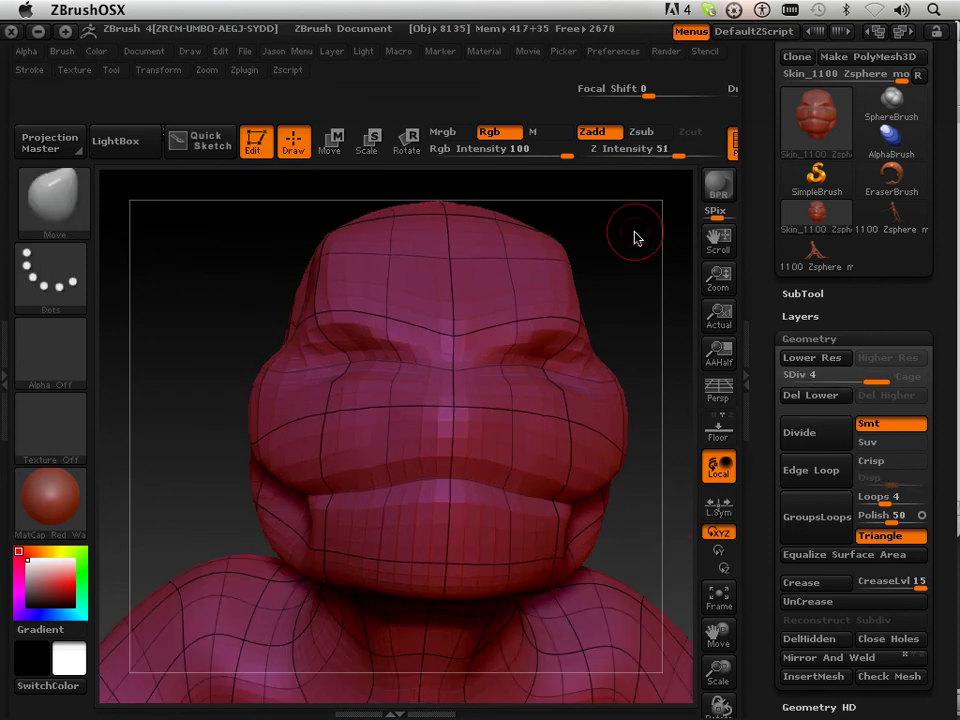
{"action": "left_click", "coordinate": [786, 452]}
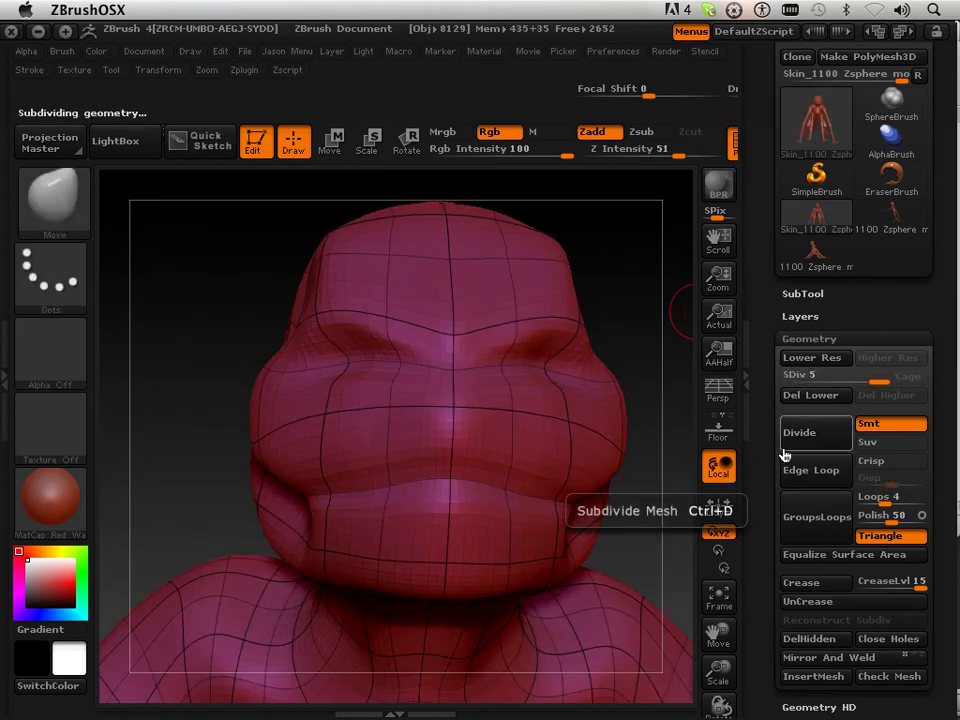
{"action": "key", "text": "ctrl+shift"}
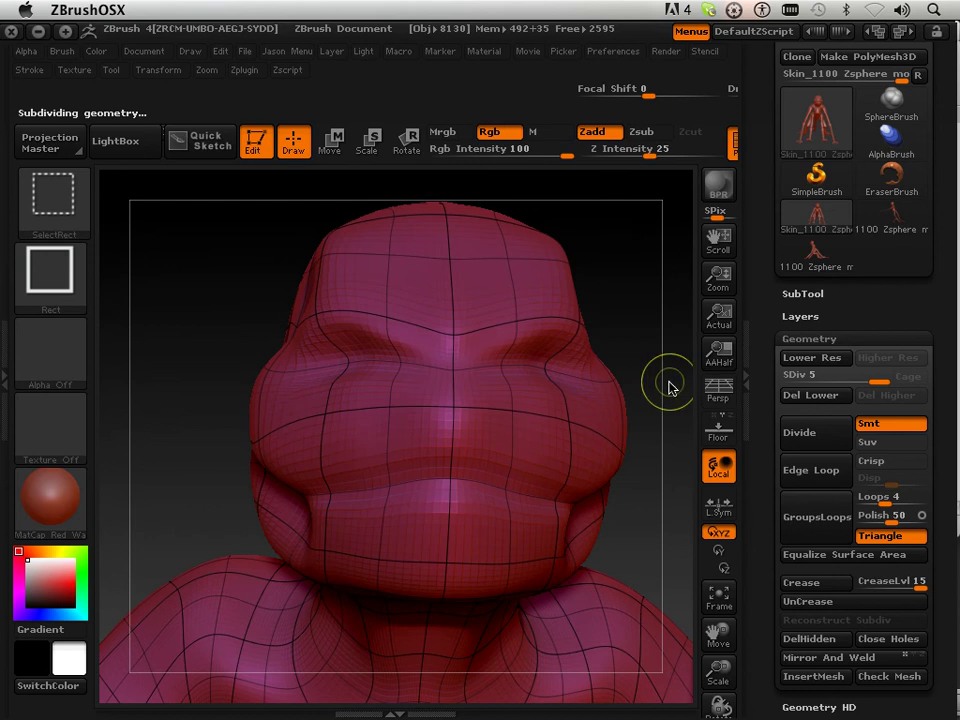
{"action": "left_click", "coordinate": [592, 442], "text": "ctrl+shift"}
Refine the eye sockets and smooth the surrounding lids and upper cheeks on both sides of the face.
{"action": "mouse_move", "coordinate": [604, 450]}
{"action": "left_mouse_down"}
{"action": "mouse_move", "coordinate": [617, 319]}
{"action": "mouse_move", "coordinate": [619, 379]}
{"action": "mouse_move", "coordinate": [647, 300]}
{"action": "mouse_move", "coordinate": [568, 358]}
{"action": "left_mouse_up"}
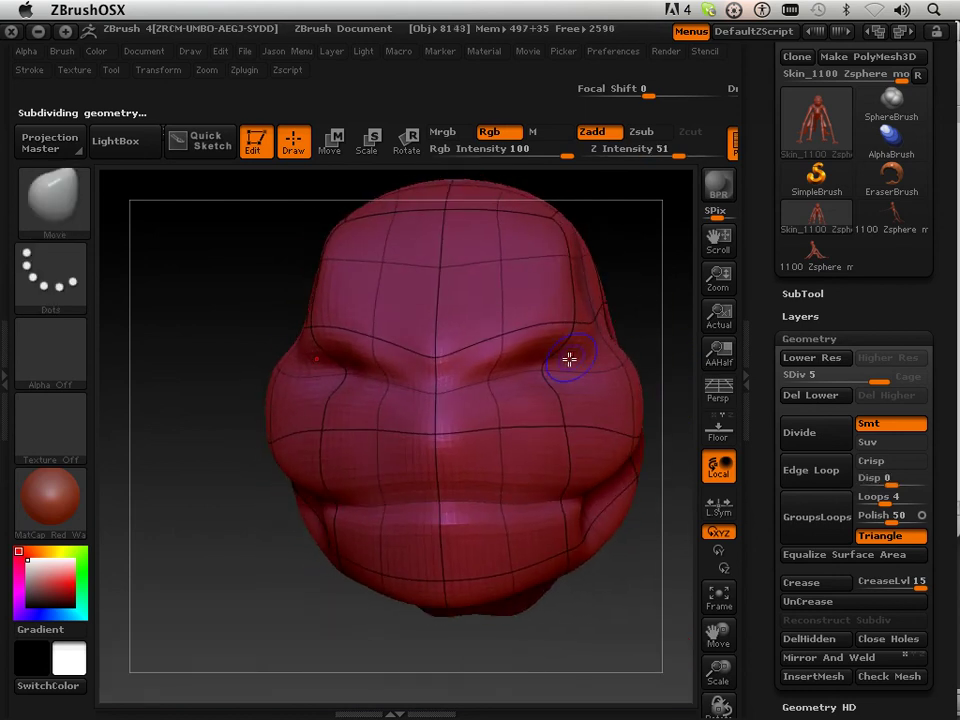
{"action": "key", "text": "shift"}
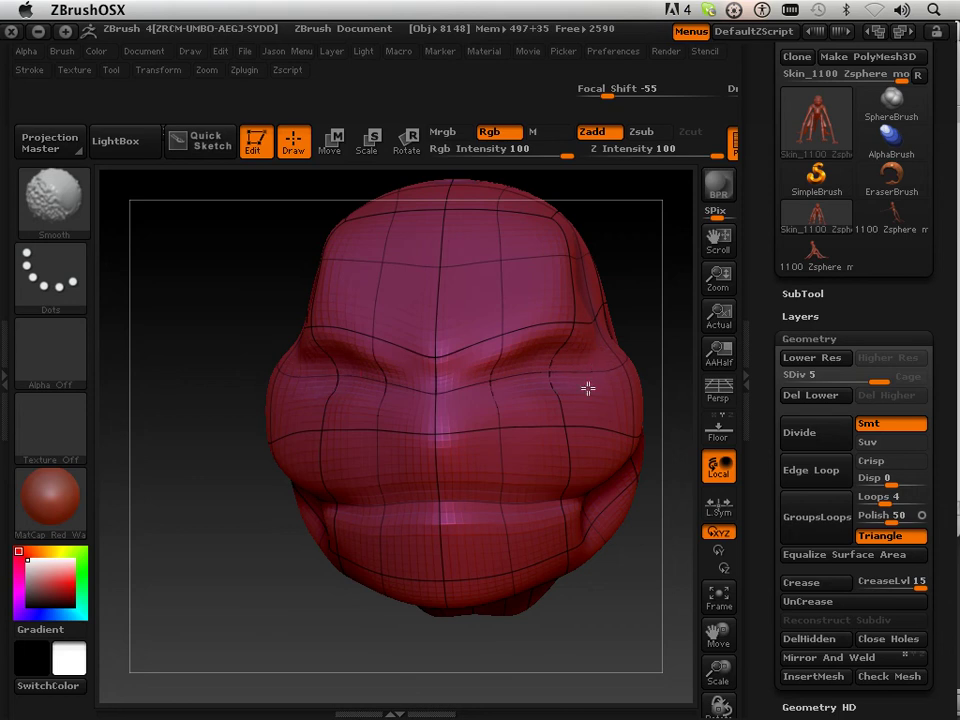
{"action": "left_click_drag", "start_coordinate": [180, 339], "coordinate": [309, 369]}
{"action": "key", "text": "shift"}
{"action": "mouse_move", "coordinate": [427, 366]}
{"action": "left_mouse_down", "text": "shift"}
{"action": "mouse_move", "coordinate": [467, 375]}
{"action": "mouse_move", "coordinate": [435, 349]}
{"action": "mouse_move", "coordinate": [452, 399]}
{"action": "left_mouse_up", "text": "shift"}
{"action": "mouse_move", "coordinate": [145, 377]}
{"action": "left_mouse_down"}
{"action": "mouse_move", "coordinate": [176, 360]}
{"action": "mouse_move", "coordinate": [197, 364]}
{"action": "left_mouse_up"}
{"action": "key", "text": "shift"}
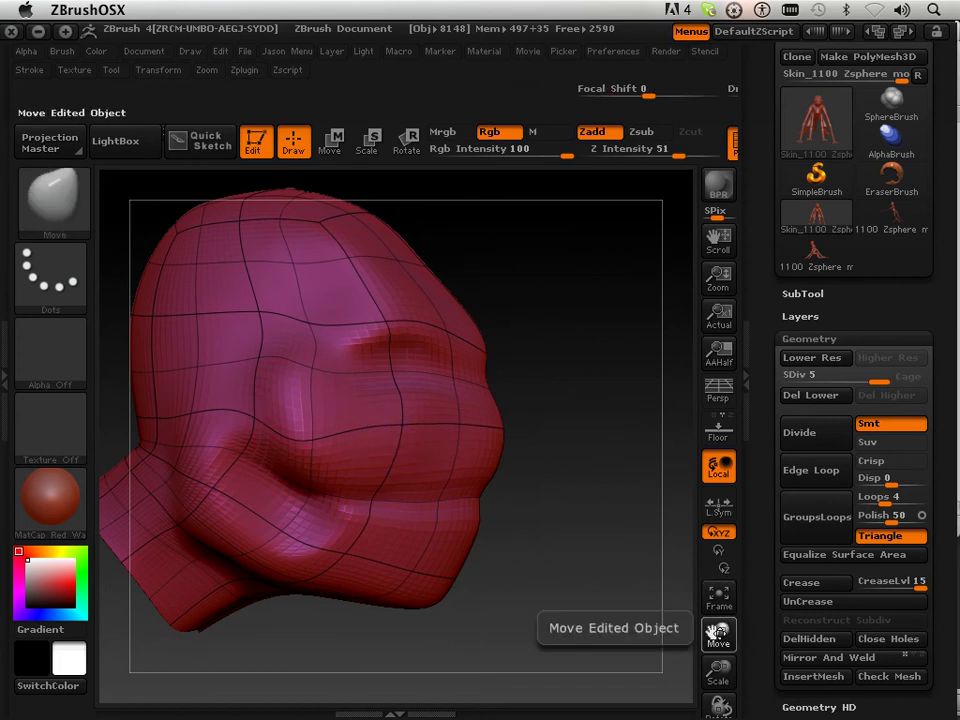
Pull a rough ear form out of each side of the head, behind the cheek, with the Move brush.
{"action": "left_click", "coordinate": [718, 594]}
{"action": "left_click_drag", "start_coordinate": [645, 332], "coordinate": [482, 308]}
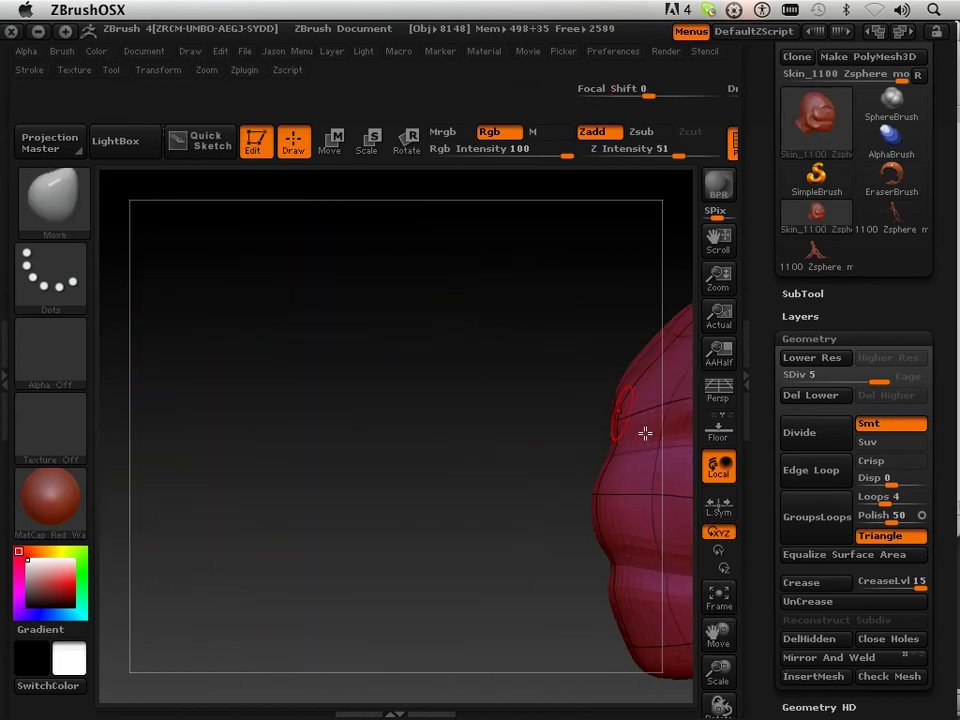
{"action": "left_click_drag", "start_coordinate": [718, 632], "coordinate": [466, 624]}
{"action": "left_click_drag", "start_coordinate": [562, 503], "coordinate": [549, 481]}
{"action": "left_click", "coordinate": [75, 220]}
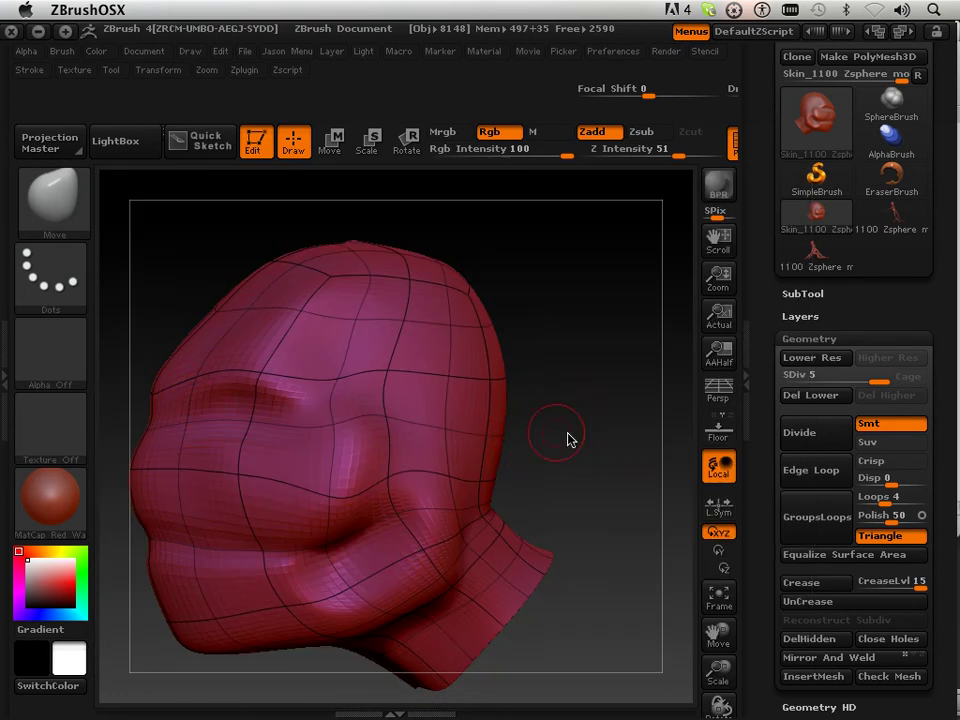
{"action": "mouse_move", "coordinate": [551, 453]}
{"action": "left_mouse_down"}
{"action": "mouse_move", "coordinate": [581, 437]}
{"action": "mouse_move", "coordinate": [572, 434]}
{"action": "mouse_move", "coordinate": [600, 405]}
{"action": "mouse_move", "coordinate": [510, 411]}
{"action": "left_mouse_up"}
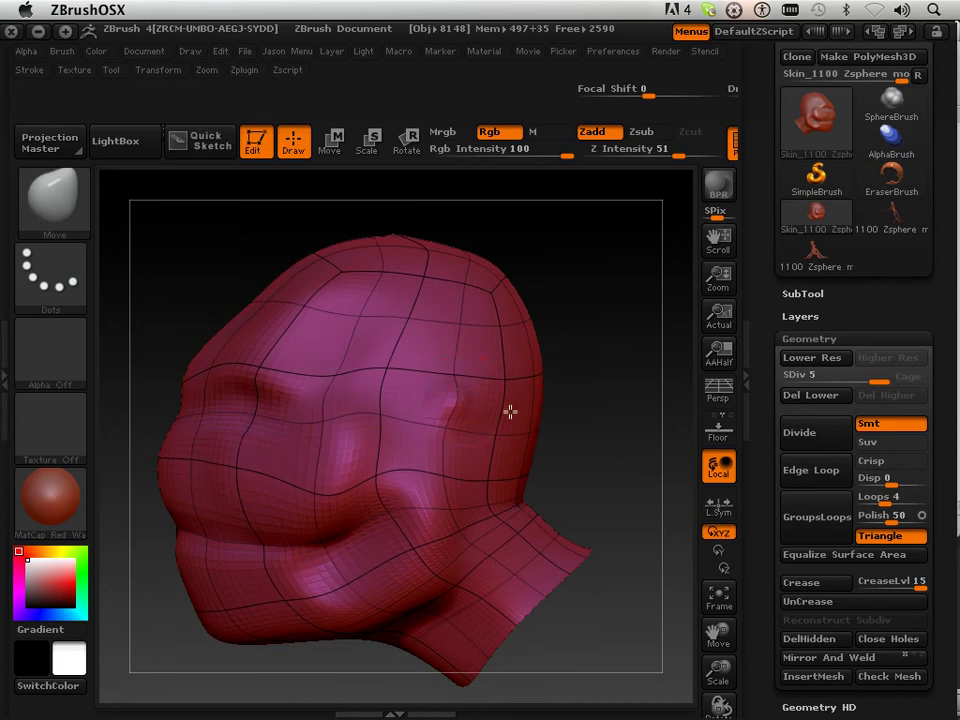
{"action": "left_click_drag", "start_coordinate": [589, 414], "coordinate": [495, 381]}
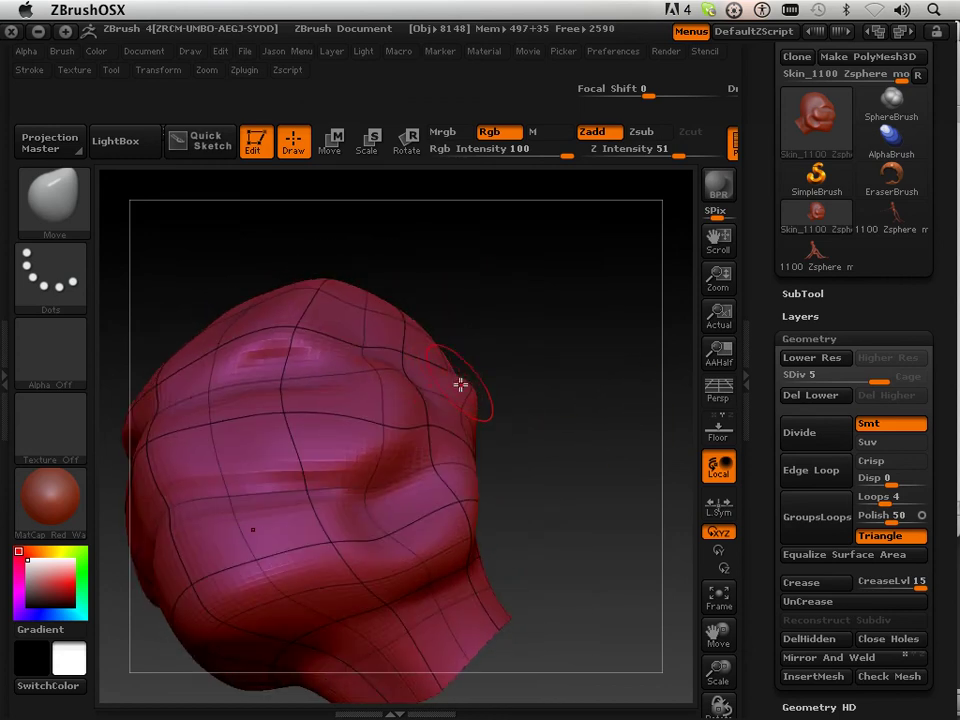
{"action": "left_click_drag", "start_coordinate": [553, 372], "coordinate": [484, 382]}
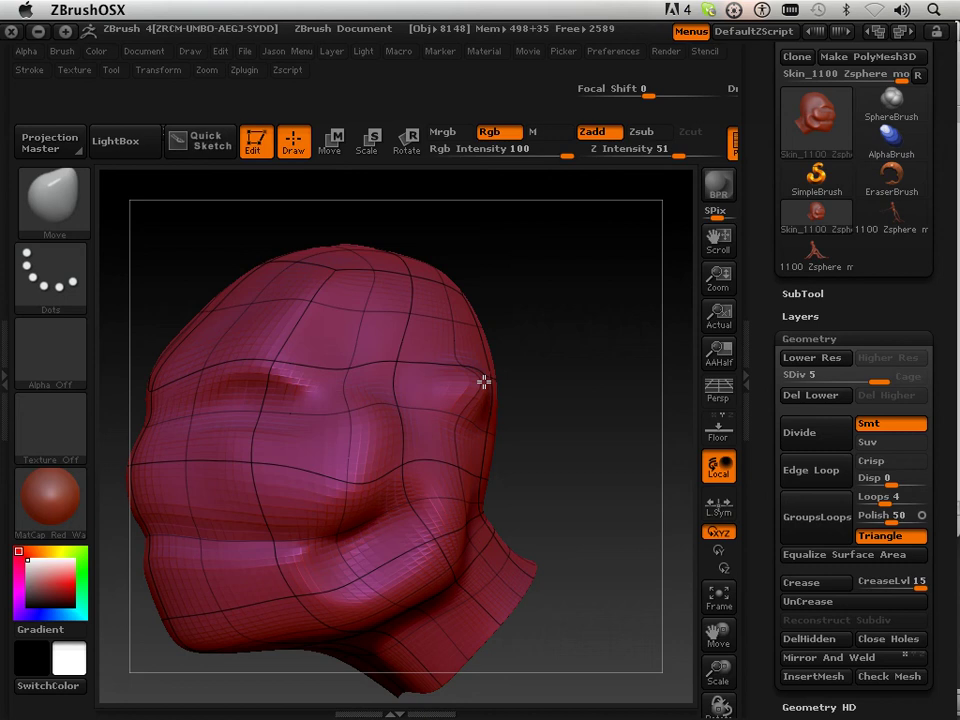
{"action": "left_click_drag", "start_coordinate": [568, 414], "coordinate": [528, 400]}
{"action": "left_click_drag", "start_coordinate": [602, 420], "coordinate": [469, 445]}
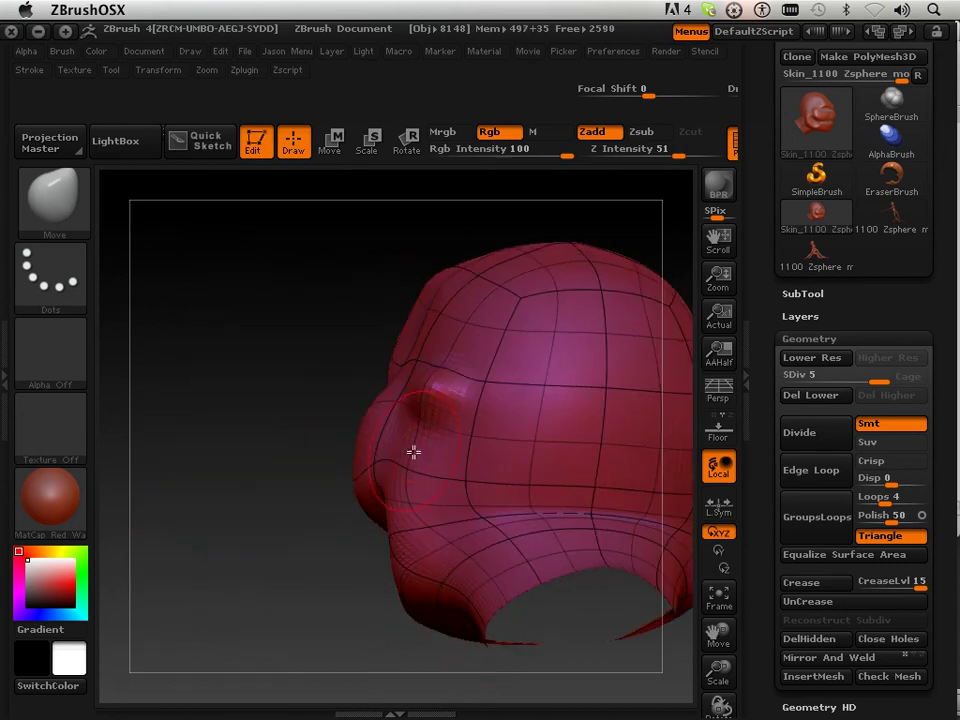
{"action": "left_click_drag", "start_coordinate": [257, 422], "coordinate": [474, 398]}
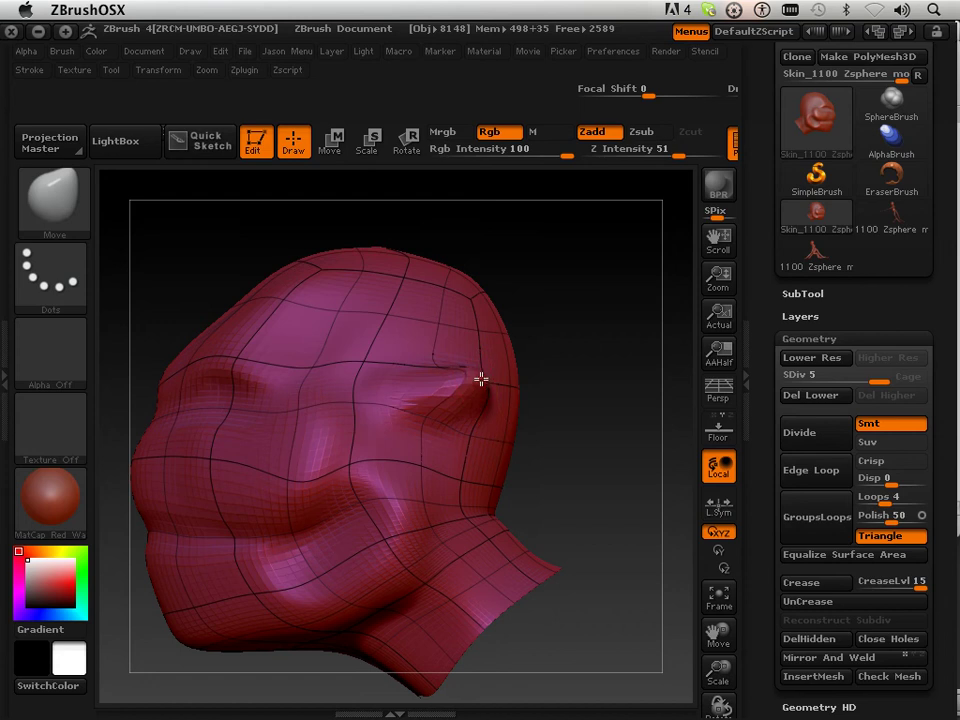
Smooth the surface around the ears and shape their upper edges with the Move brush.
{"action": "left_click_drag", "start_coordinate": [575, 416], "coordinate": [608, 422]}
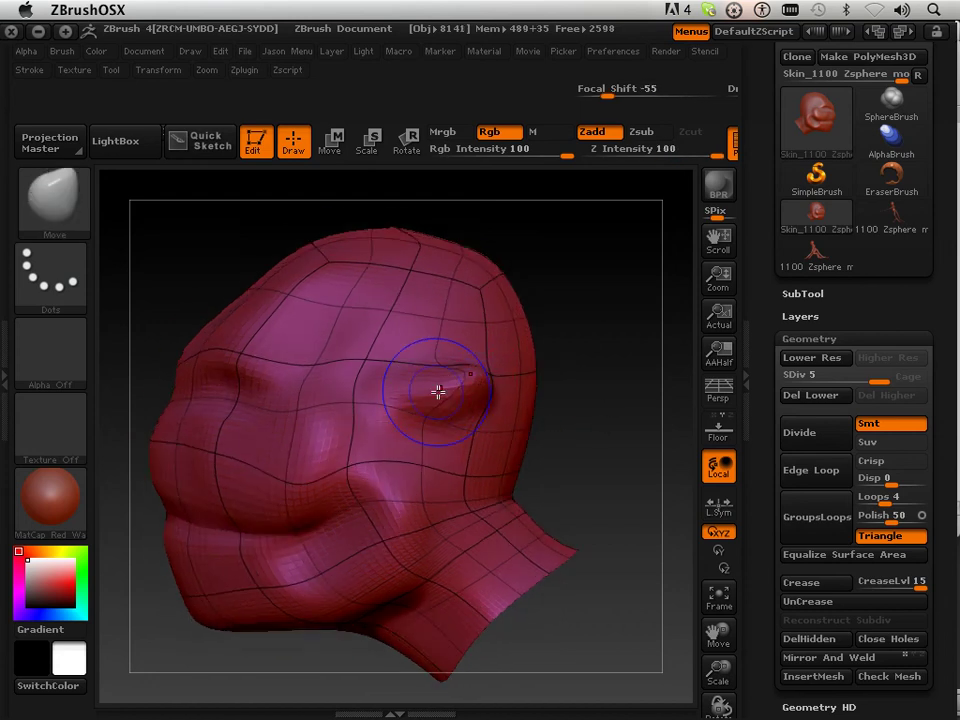
{"action": "key", "text": "shift"}
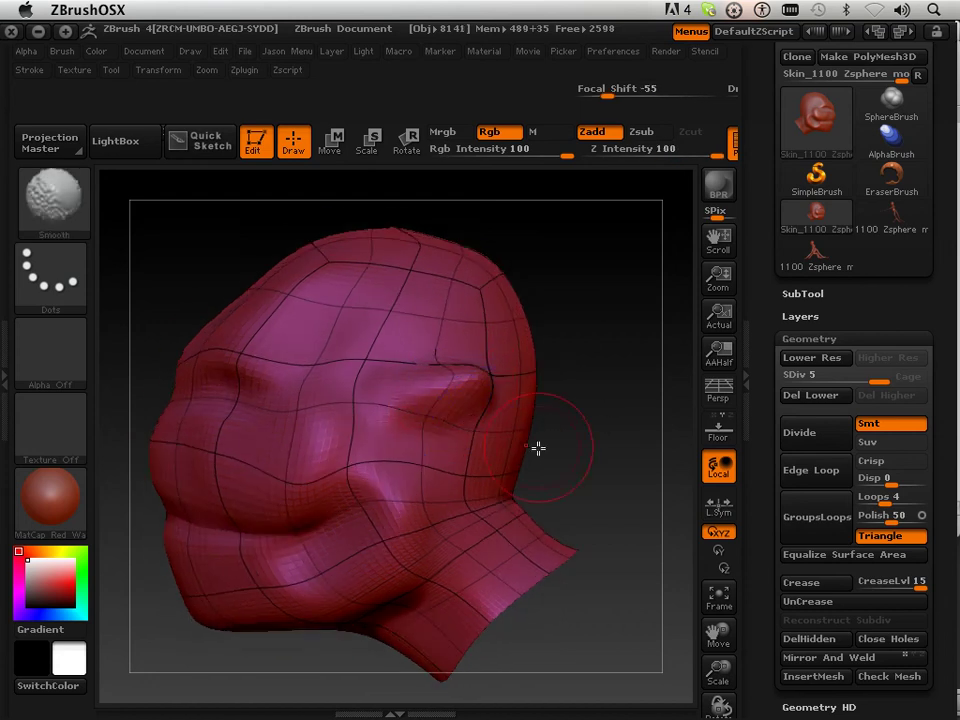
{"action": "left_click_drag", "start_coordinate": [538, 448], "coordinate": [593, 422]}
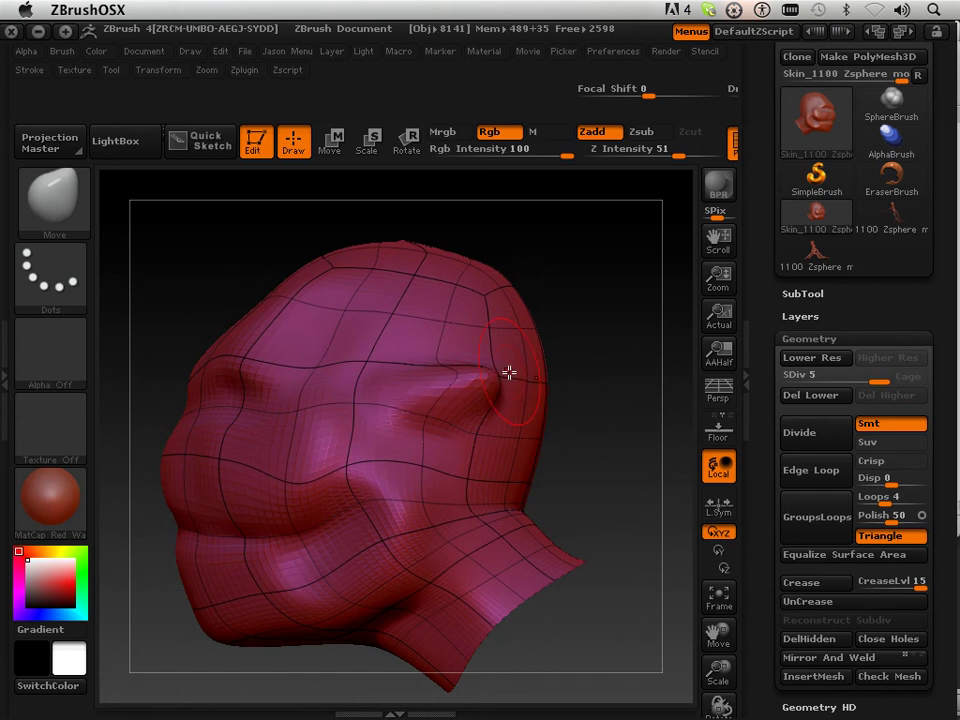
{"action": "left_click_drag", "start_coordinate": [471, 378], "coordinate": [454, 360]}
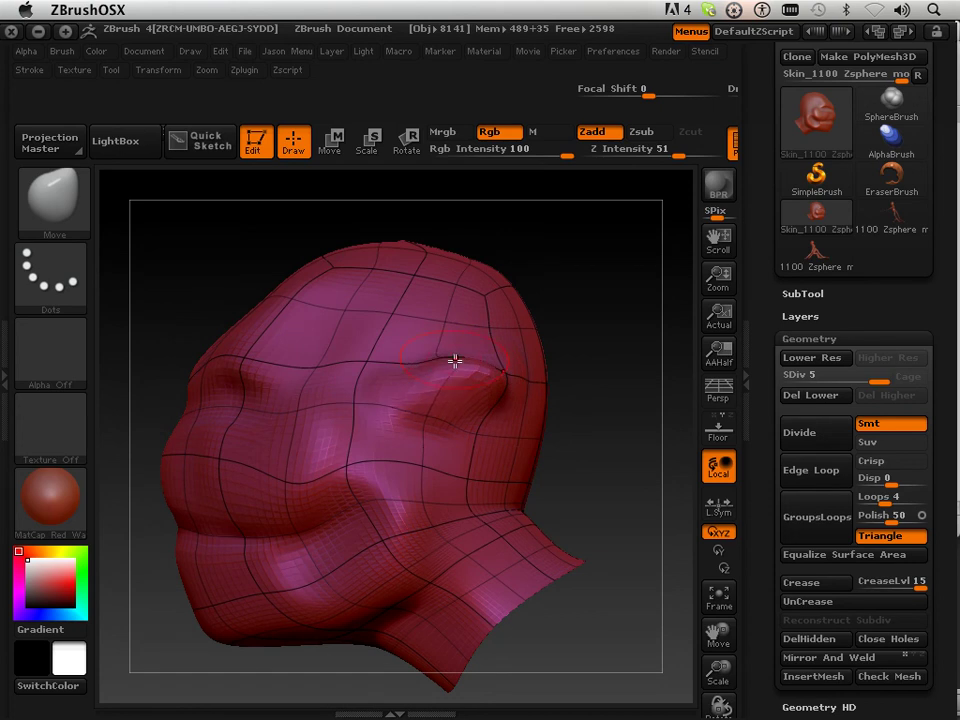
{"action": "left_click_drag", "start_coordinate": [632, 377], "coordinate": [624, 407]}
{"action": "key", "text": "shift"}
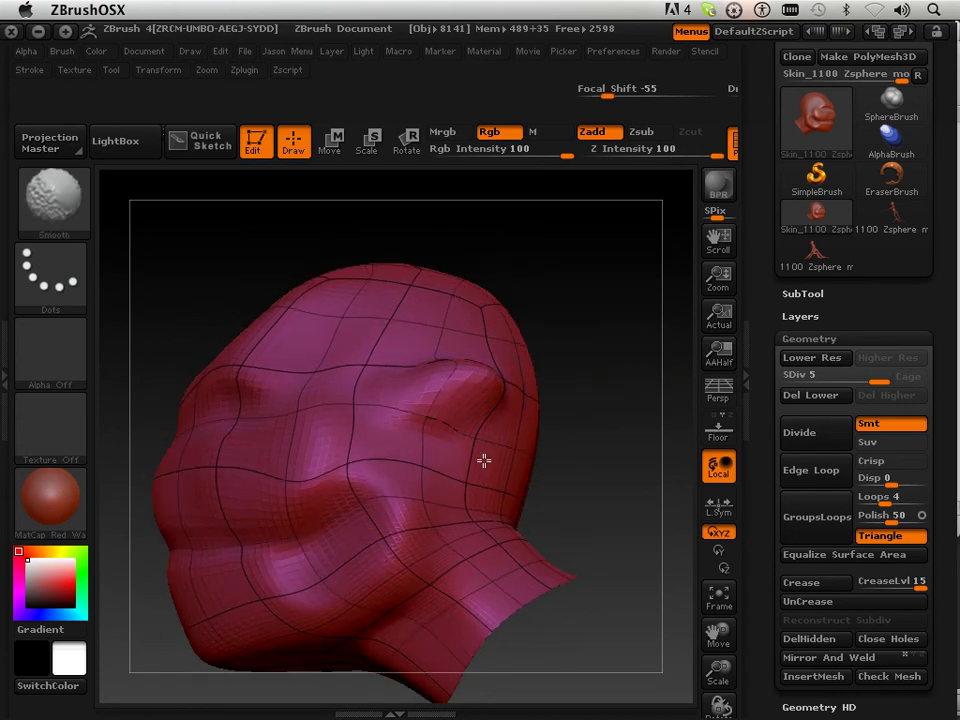
{"action": "left_click_drag", "start_coordinate": [572, 446], "coordinate": [604, 427]}
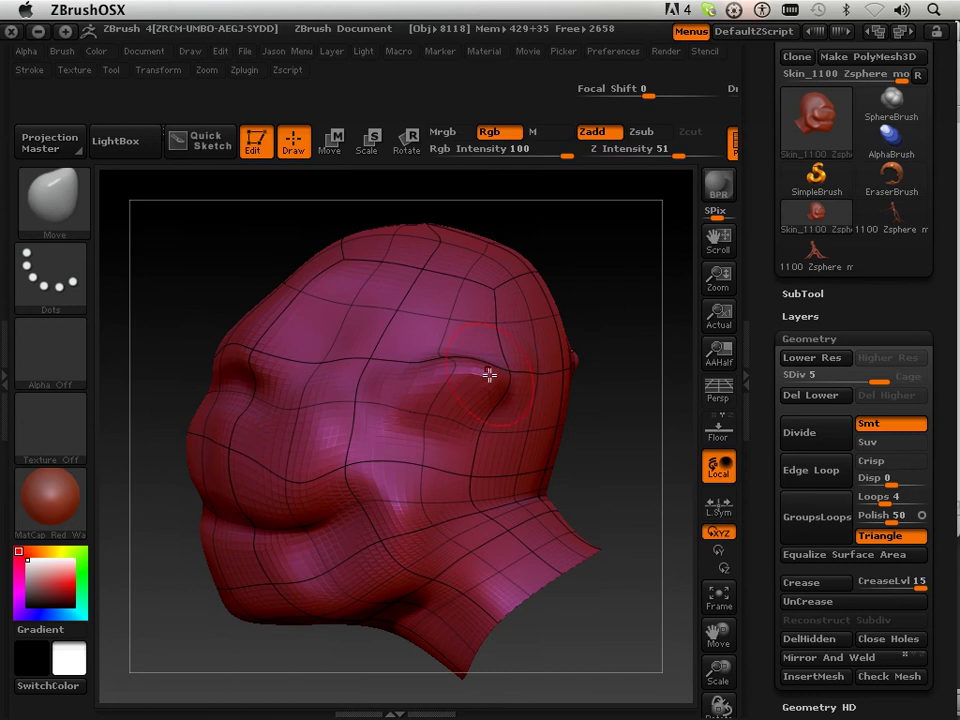
Draw the ear tips backward into points, undoing an overlong pull, and smooth where the ears meet the head.
{"action": "left_click_drag", "start_coordinate": [491, 374], "coordinate": [559, 358]}
{"action": "key", "text": "ctrl+z"}
{"action": "left_click_drag", "start_coordinate": [602, 448], "coordinate": [590, 456]}
{"action": "key", "text": "shift"}
{"action": "left_click_drag", "start_coordinate": [495, 377], "coordinate": [510, 371]}
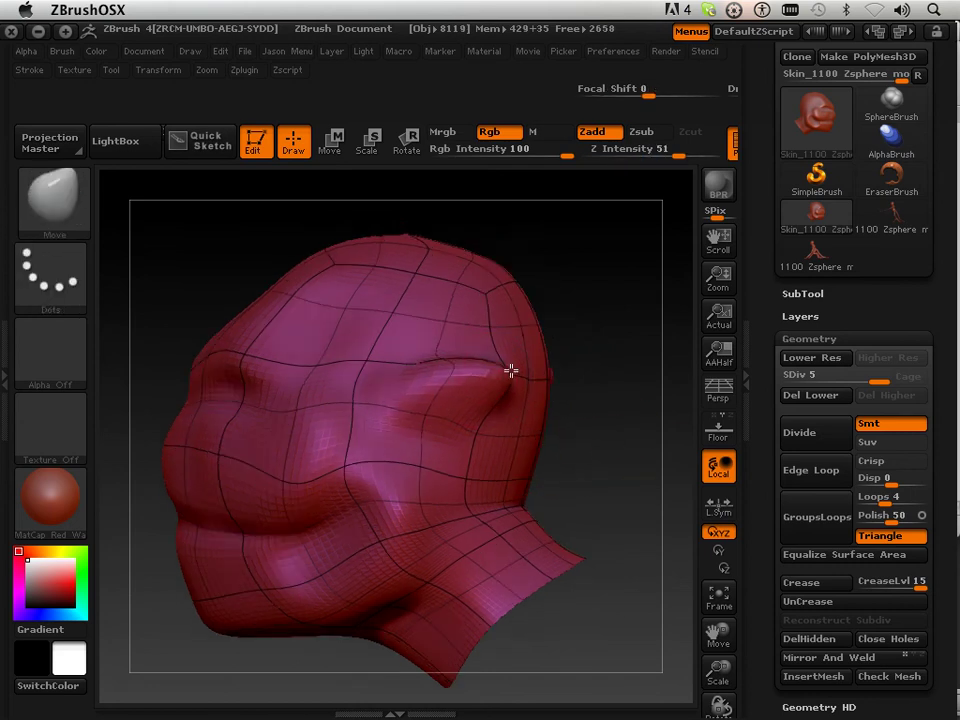
{"action": "mouse_move", "coordinate": [426, 366]}
{"action": "left_mouse_down"}
{"action": "mouse_move", "coordinate": [397, 370]}
{"action": "mouse_move", "coordinate": [392, 398]}
{"action": "left_mouse_up"}
{"action": "key", "text": "shift"}
{"action": "mouse_move", "coordinate": [610, 429]}
{"action": "left_mouse_down"}
{"action": "mouse_move", "coordinate": [643, 433]}
{"action": "mouse_move", "coordinate": [497, 411]}
{"action": "left_mouse_up"}
{"action": "key", "text": "shift"}
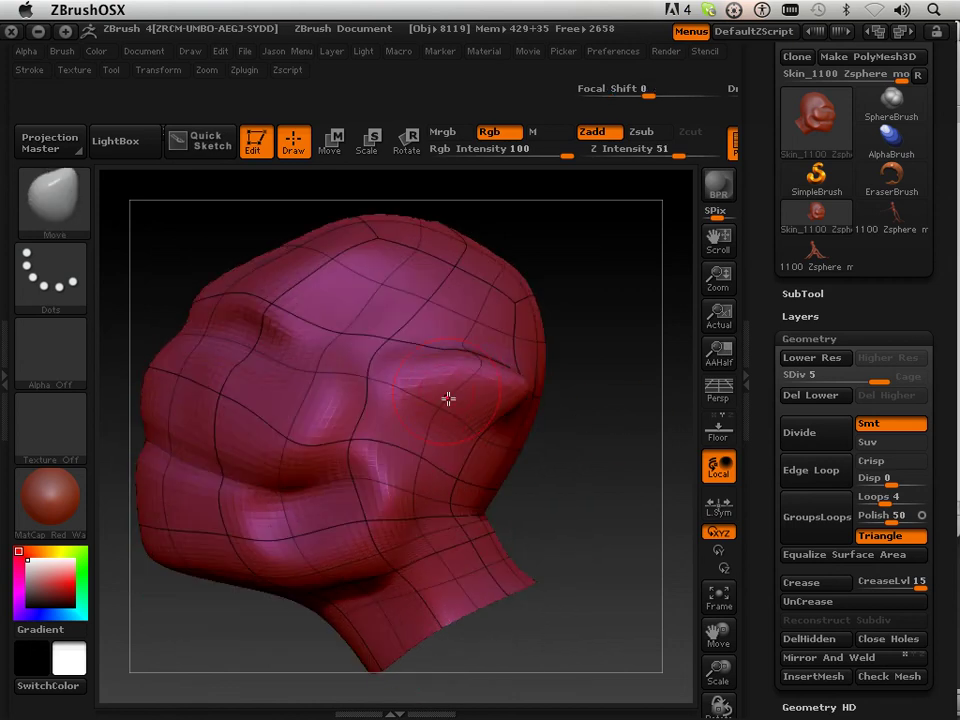
Outline the inner ear with the Standard brush, and carve a hollow into it with the brush set to Zsub.
{"action": "mouse_move", "coordinate": [524, 472]}
{"action": "left_mouse_down"}
{"action": "mouse_move", "coordinate": [544, 476]}
{"action": "mouse_move", "coordinate": [554, 452]}
{"action": "left_mouse_up"}
{"action": "left_click", "coordinate": [54, 208]}
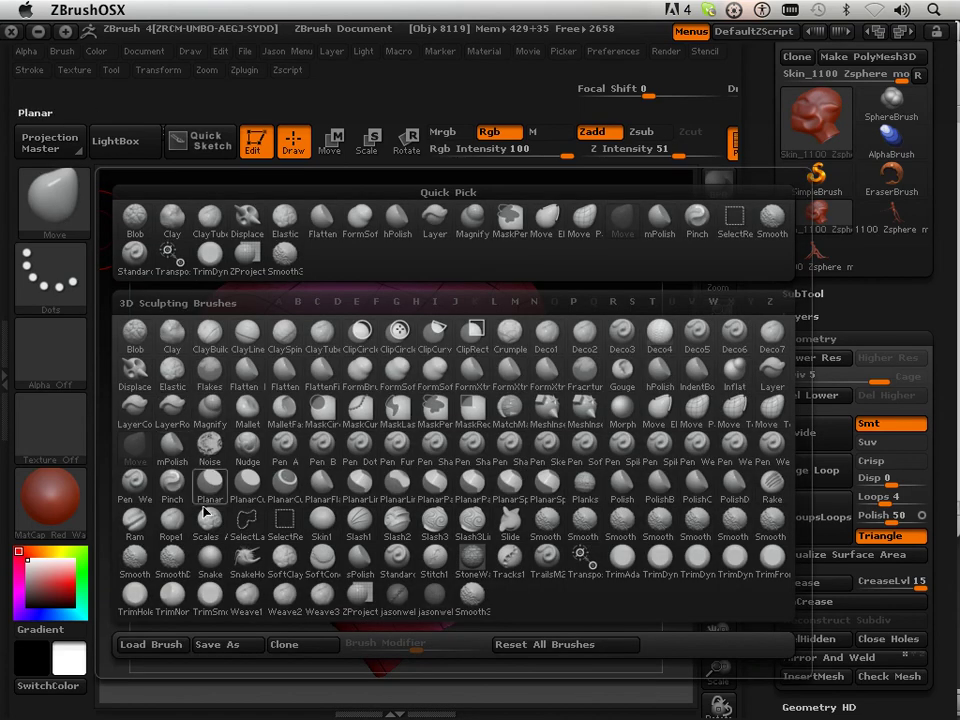
{"action": "left_click", "coordinate": [134, 262]}
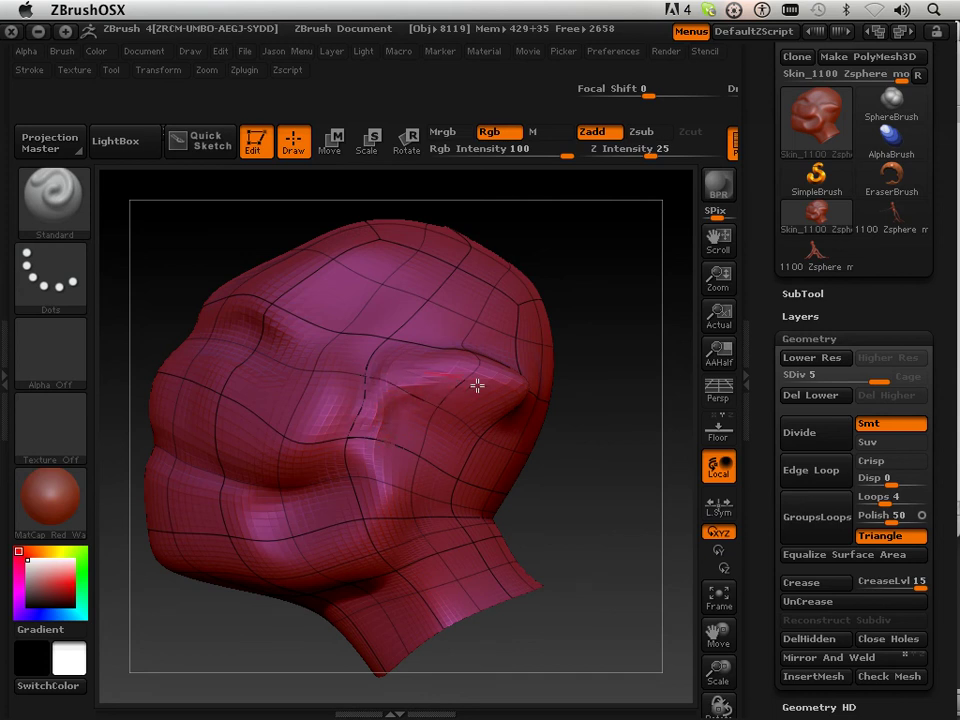
{"action": "mouse_move", "coordinate": [477, 385]}
{"action": "left_mouse_down"}
{"action": "mouse_move", "coordinate": [477, 376]}
{"action": "mouse_move", "coordinate": [621, 446]}
{"action": "mouse_move", "coordinate": [602, 456]}
{"action": "mouse_move", "coordinate": [615, 459]}
{"action": "mouse_move", "coordinate": [441, 464]}
{"action": "left_mouse_up"}
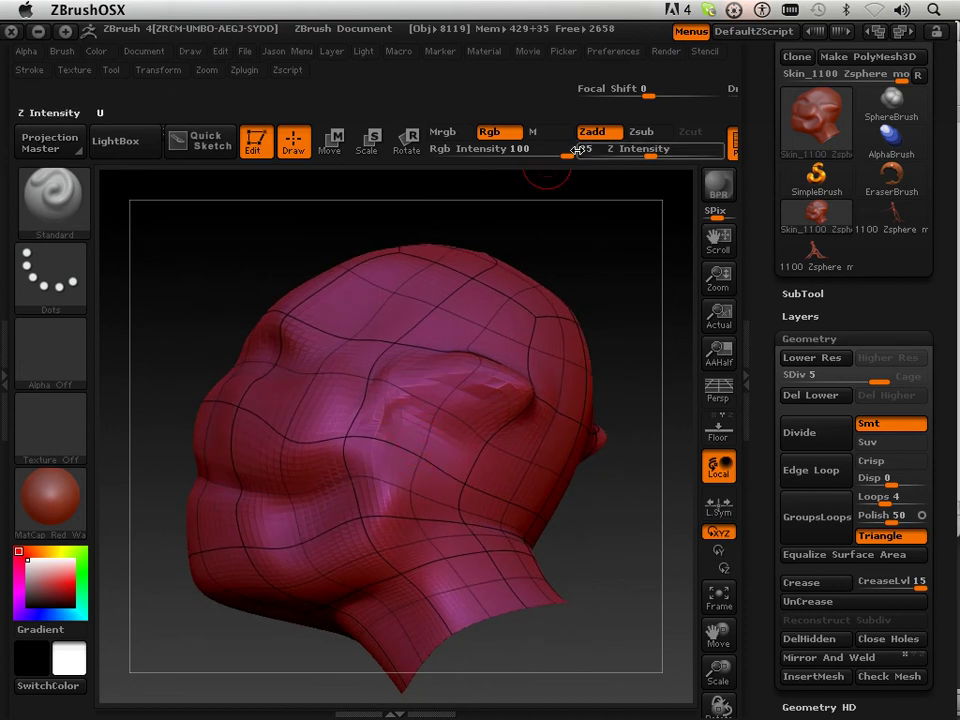
{"action": "left_click", "coordinate": [641, 131]}
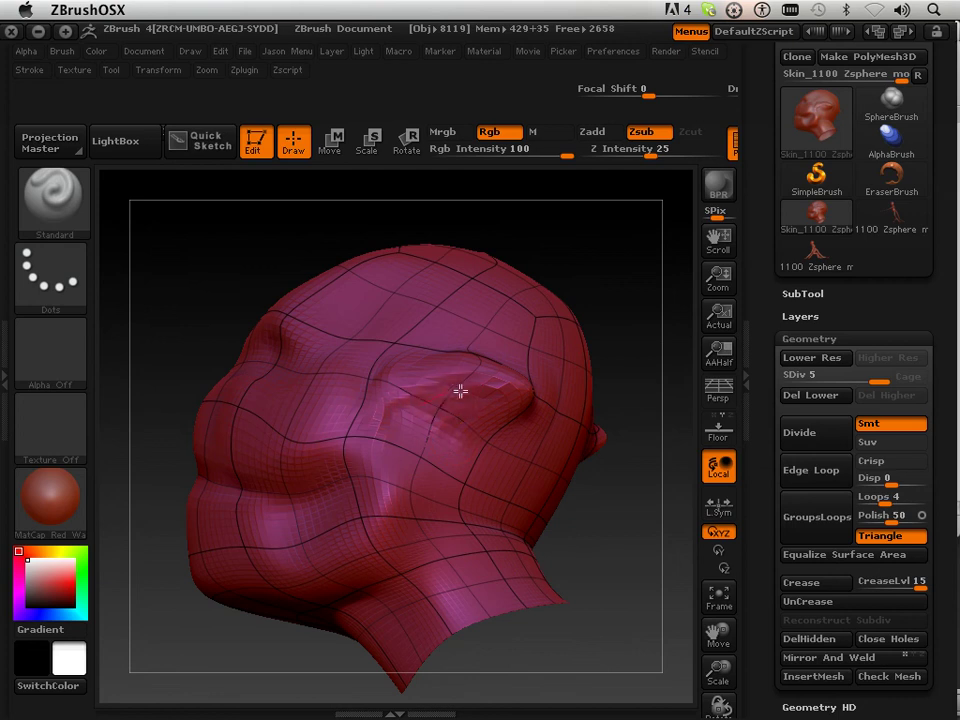
{"action": "left_click_drag", "start_coordinate": [460, 391], "coordinate": [503, 403]}
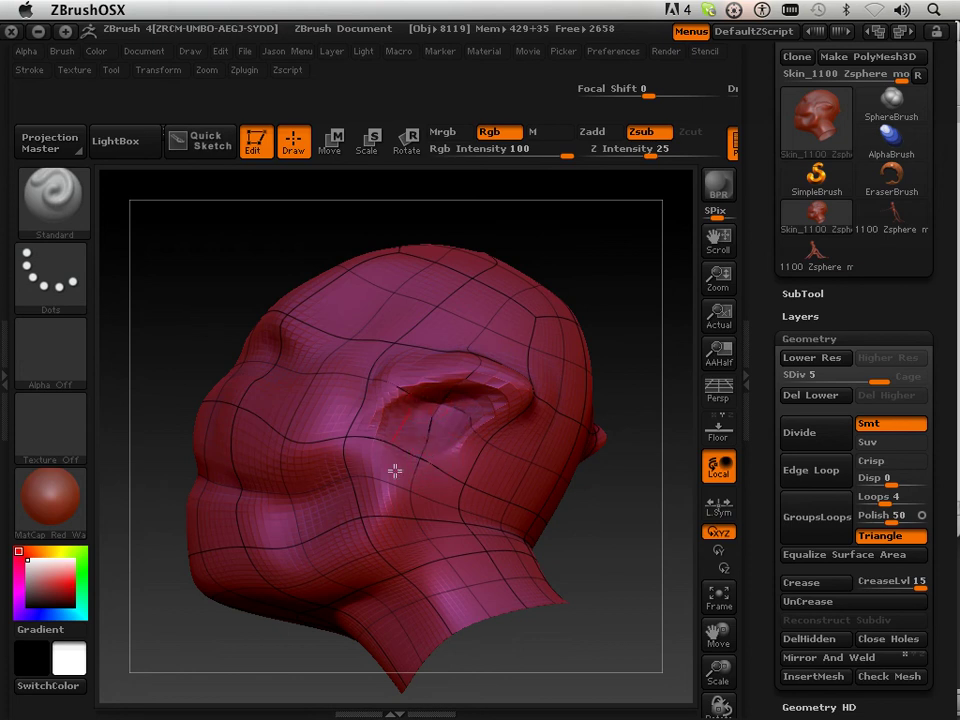
{"action": "mouse_move", "coordinate": [606, 553]}
{"action": "left_mouse_down"}
{"action": "mouse_move", "coordinate": [628, 553]}
{"action": "mouse_move", "coordinate": [613, 537]}
{"action": "mouse_move", "coordinate": [616, 565]}
{"action": "mouse_move", "coordinate": [677, 566]}
{"action": "mouse_move", "coordinate": [589, 566]}
{"action": "mouse_move", "coordinate": [589, 579]}
{"action": "mouse_move", "coordinate": [570, 581]}
{"action": "mouse_move", "coordinate": [551, 559]}
{"action": "left_mouse_up"}
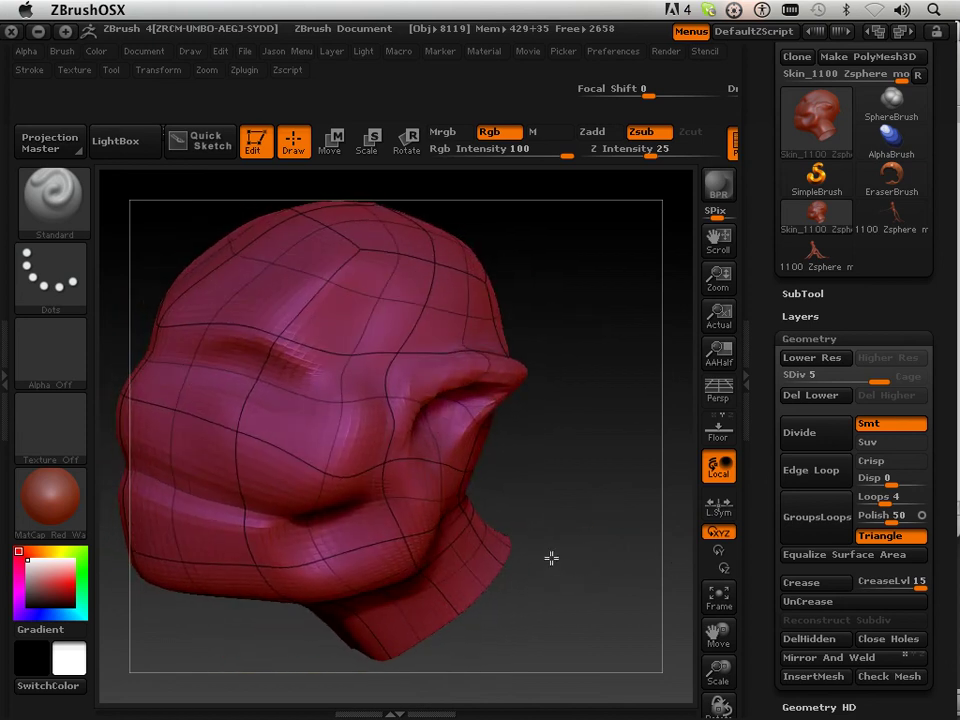
Stretch the ear tips farther back from the head with the Move brush and adjust their shape from behind and above.
{"action": "left_click", "coordinate": [80, 195]}
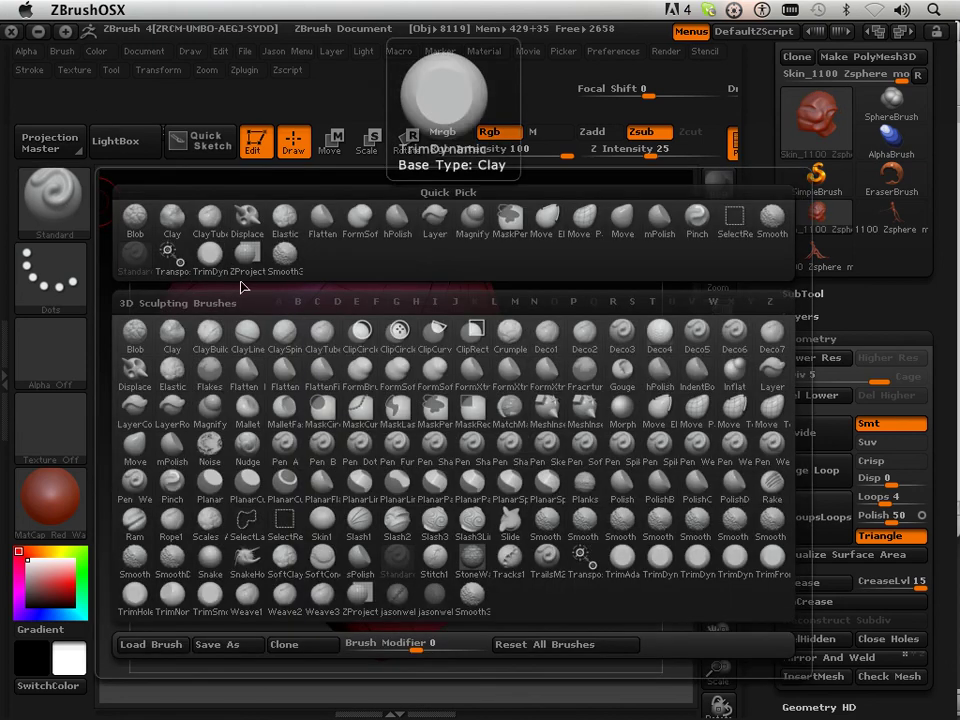
{"action": "left_click", "coordinate": [624, 222]}
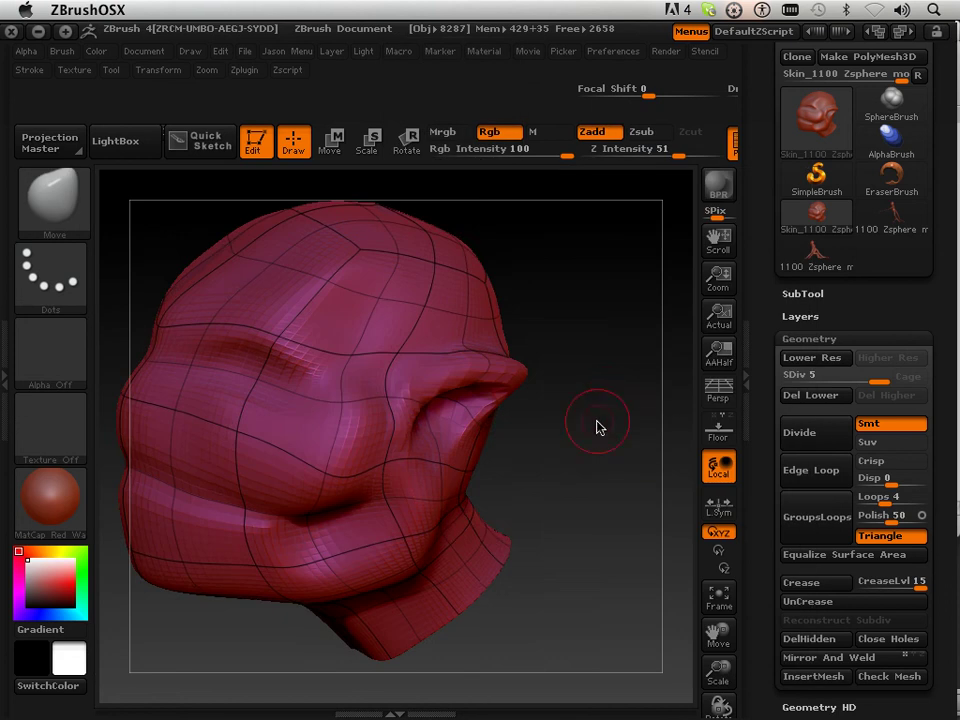
{"action": "mouse_move", "coordinate": [596, 426]}
{"action": "left_mouse_down"}
{"action": "mouse_move", "coordinate": [570, 377]}
{"action": "mouse_move", "coordinate": [600, 384]}
{"action": "left_mouse_up"}
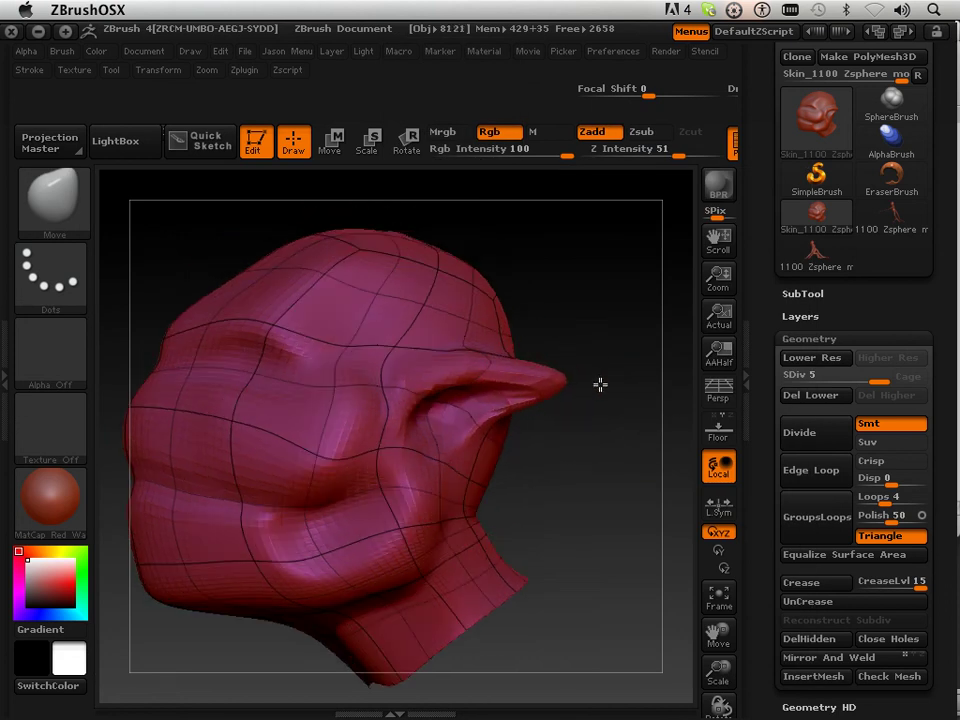
{"action": "left_click_drag", "start_coordinate": [592, 449], "coordinate": [474, 383]}
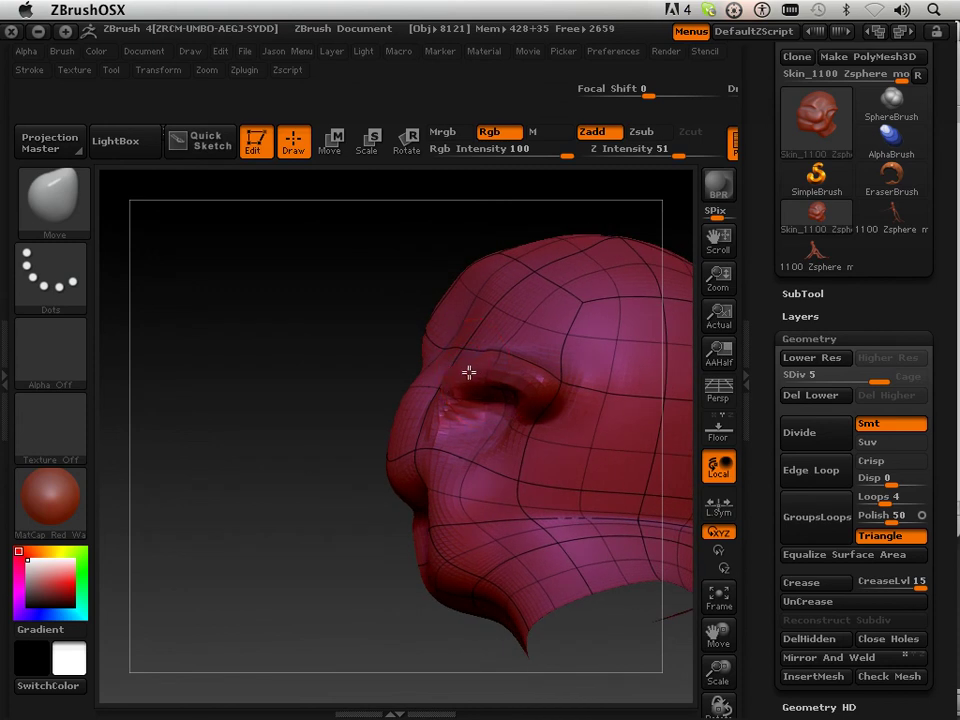
{"action": "left_click_drag", "start_coordinate": [332, 349], "coordinate": [360, 392]}
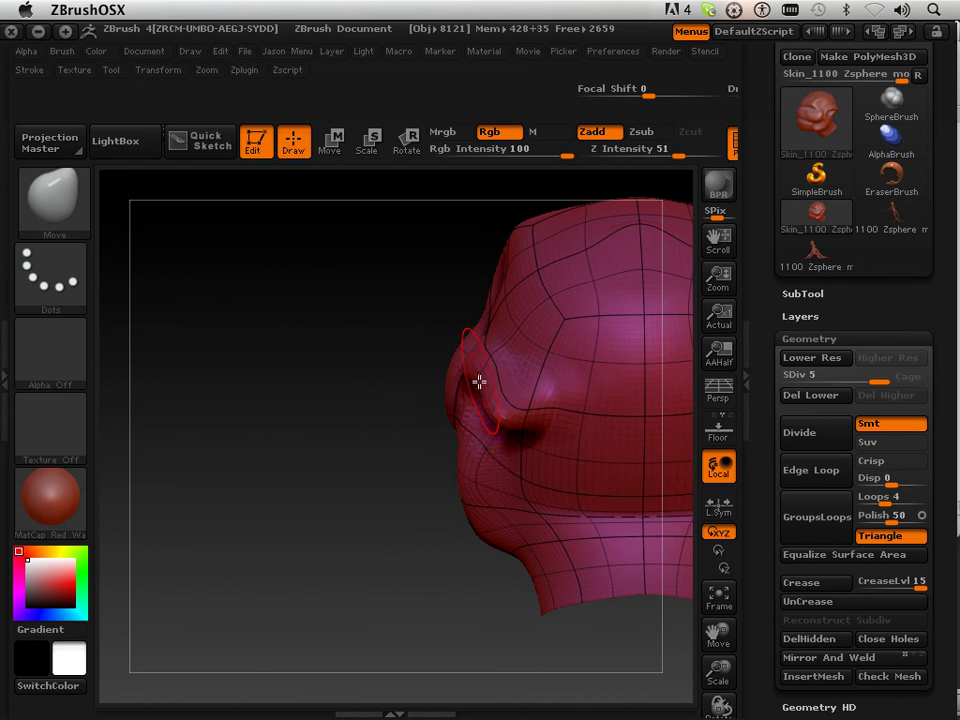
{"action": "left_click_drag", "start_coordinate": [422, 388], "coordinate": [468, 386]}
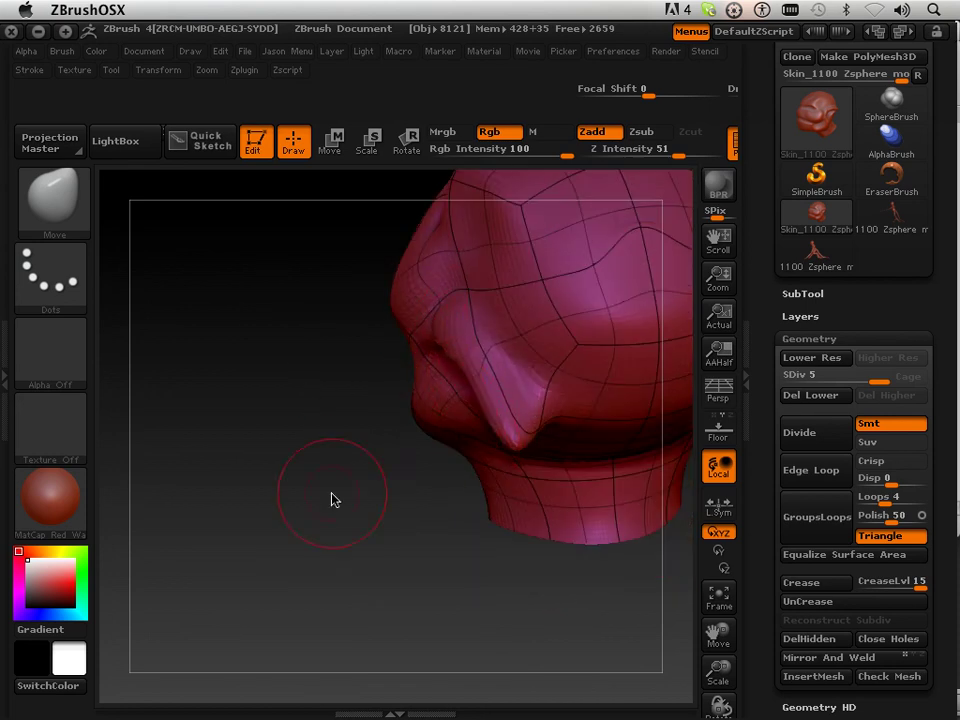
{"action": "left_click_drag", "start_coordinate": [333, 499], "coordinate": [455, 340]}
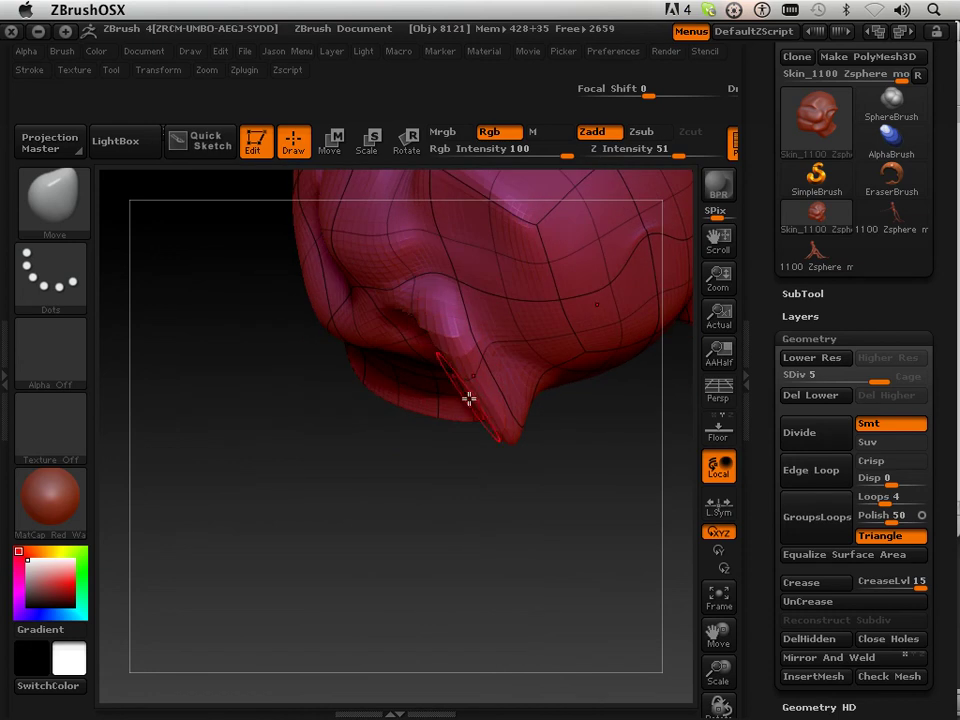
{"action": "left_click_drag", "start_coordinate": [483, 418], "coordinate": [585, 429]}
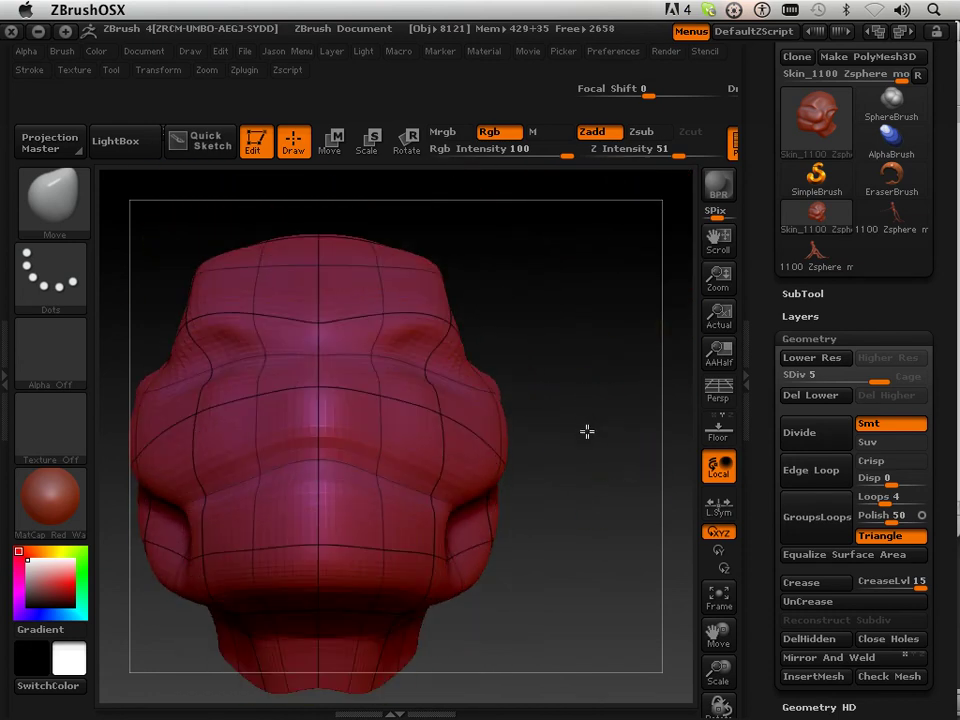
Pull the ears outward from the sides of the head with the Move brush while working from the front.
{"action": "left_click_drag", "start_coordinate": [718, 634], "coordinate": [763, 634]}
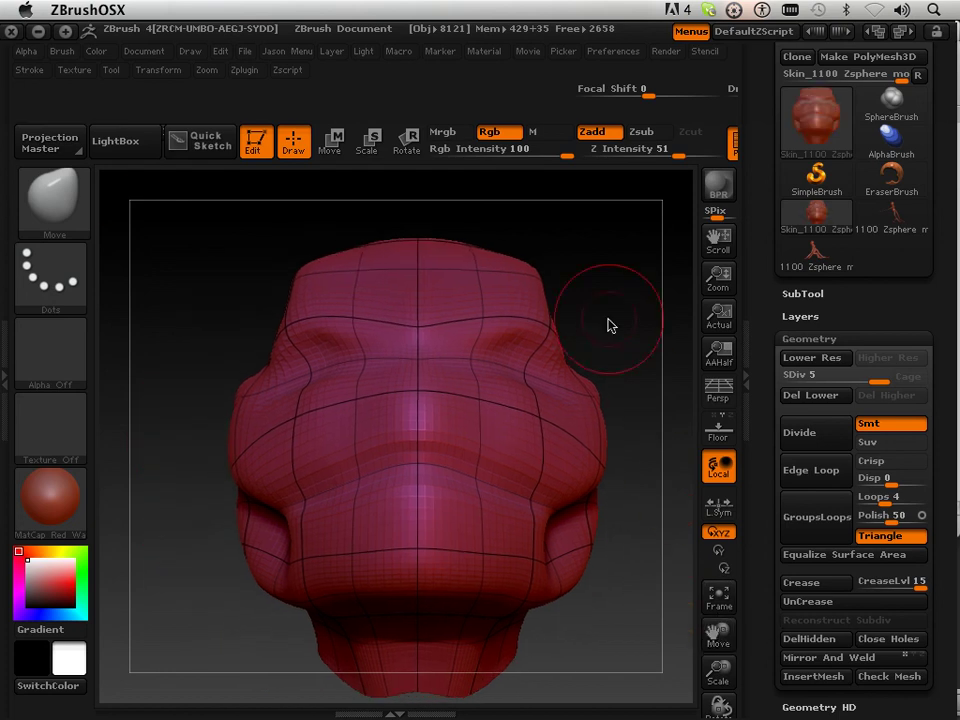
{"action": "left_click_drag", "start_coordinate": [608, 320], "coordinate": [489, 336]}
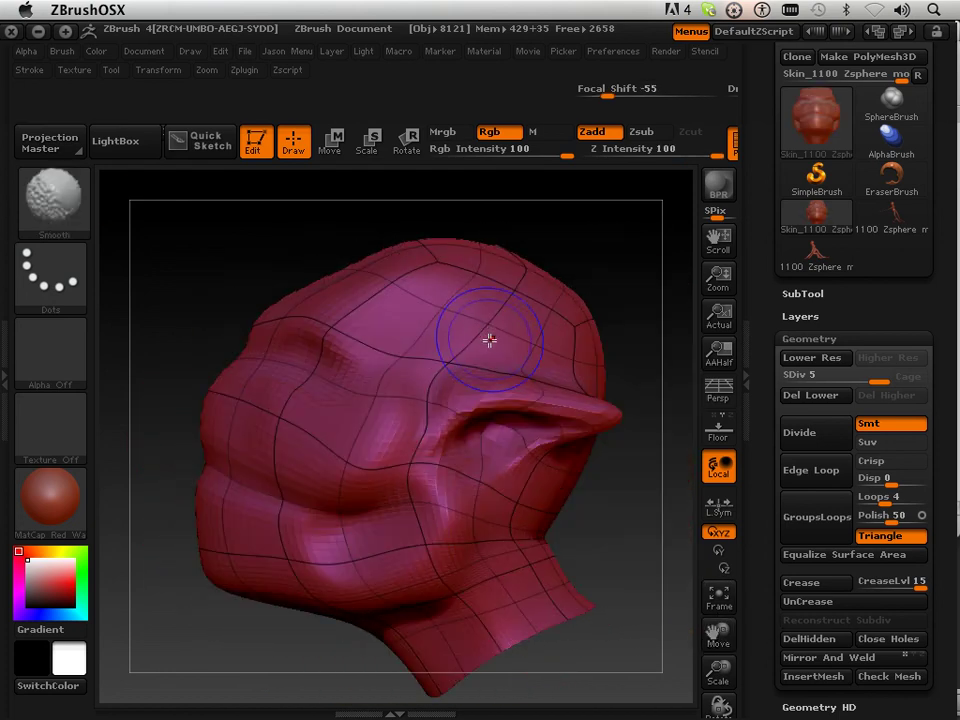
{"action": "left_click_drag", "start_coordinate": [208, 287], "coordinate": [313, 321]}
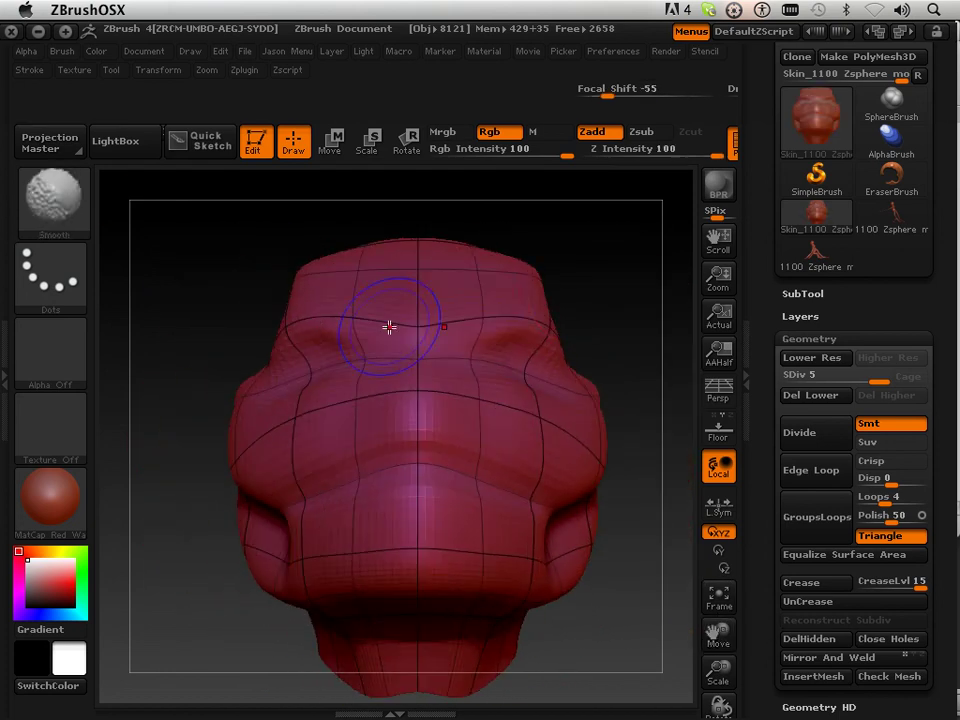
{"action": "left_click_drag", "start_coordinate": [606, 311], "coordinate": [604, 334]}
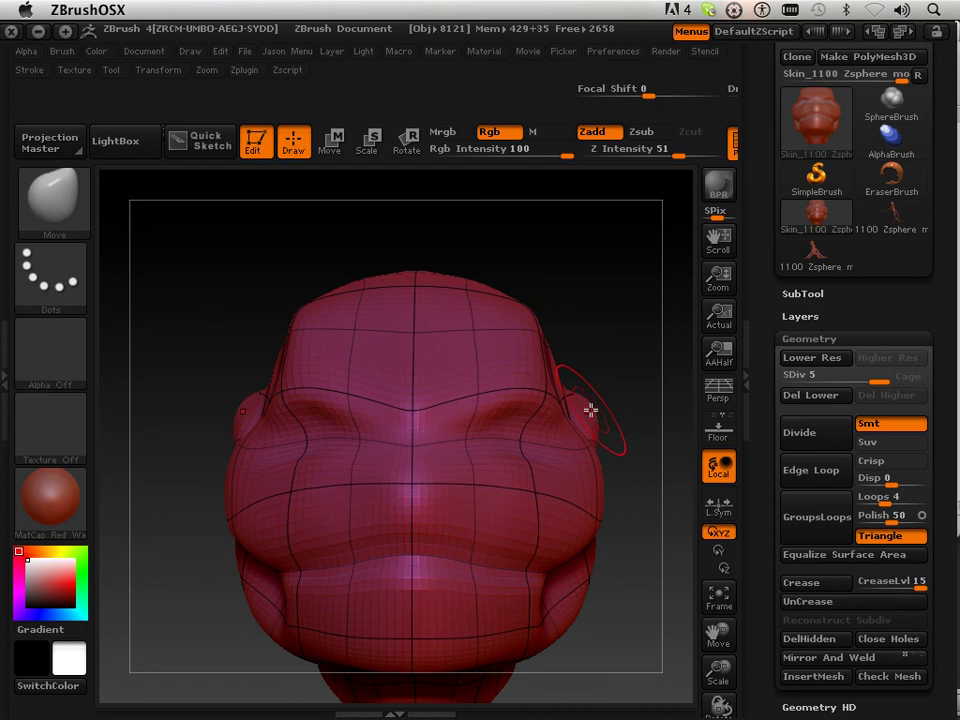
{"action": "left_click_drag", "start_coordinate": [591, 392], "coordinate": [584, 432]}
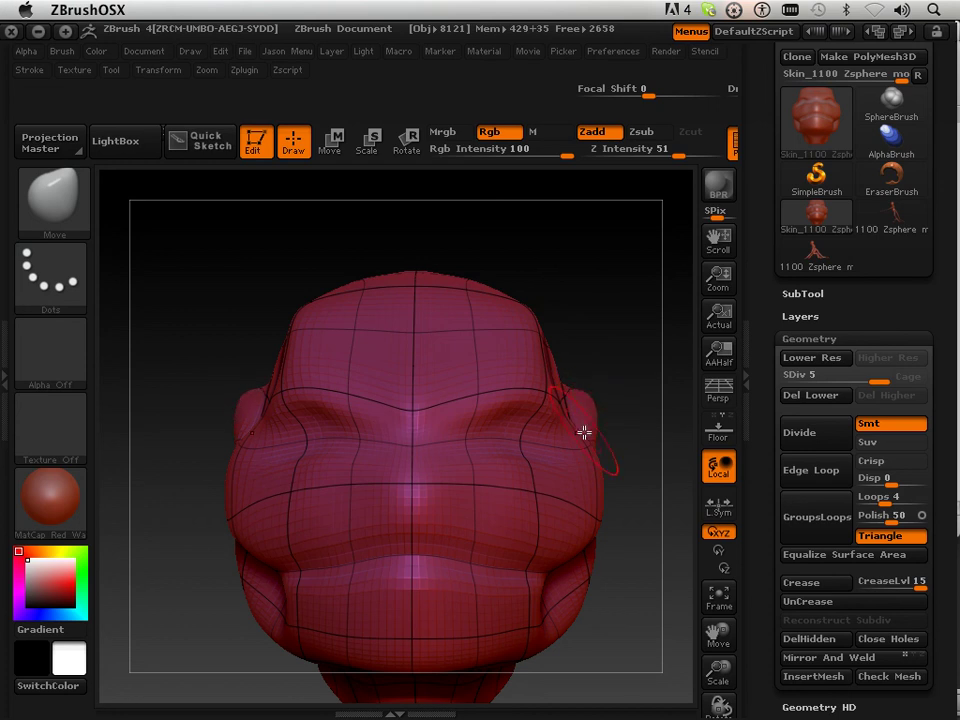
{"action": "left_click_drag", "start_coordinate": [624, 356], "coordinate": [581, 375]}
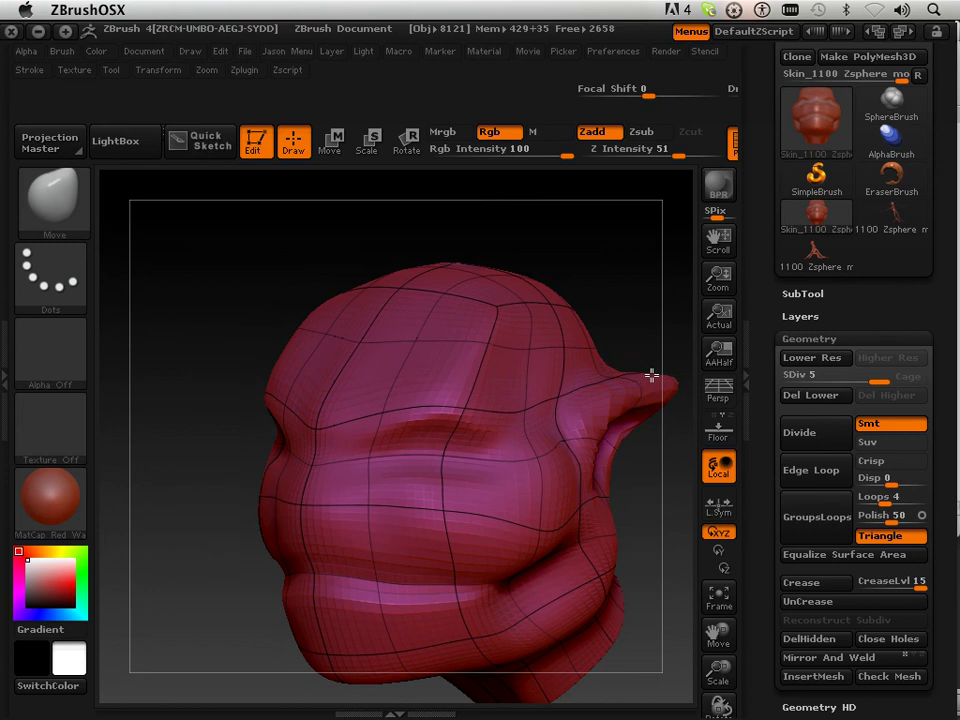
Carve the backs of the ears and their junction with the skull using the Standard brush in Zsub, smoothing the rough area.
{"action": "key", "text": "shift"}
{"action": "key", "text": "ctrl"}
{"action": "left_click_drag", "start_coordinate": [628, 316], "coordinate": [634, 311]}
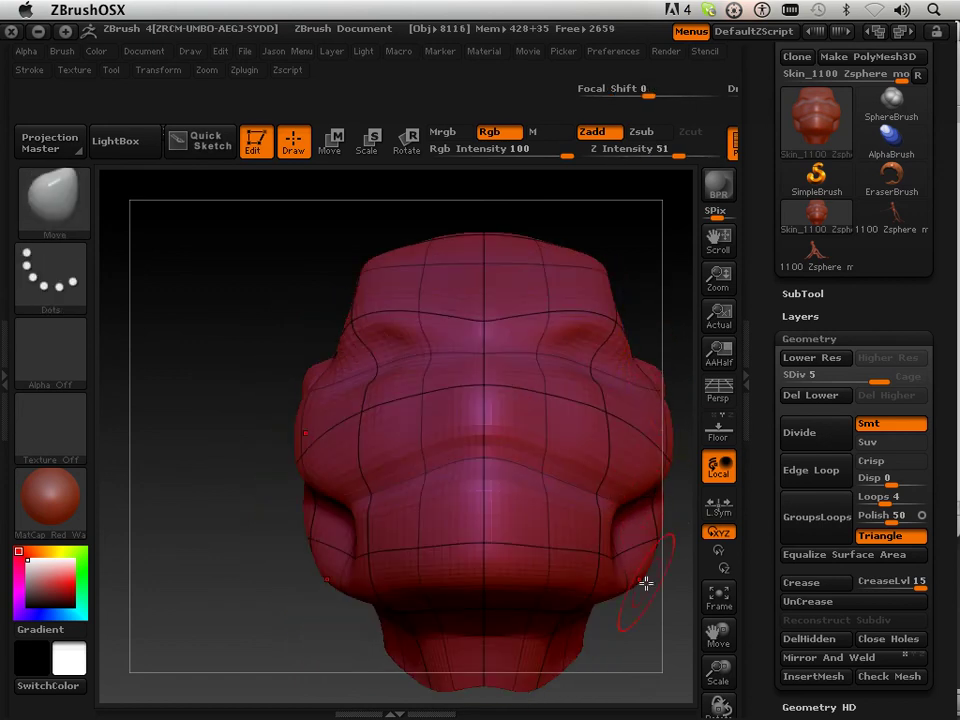
{"action": "left_click_drag", "start_coordinate": [646, 582], "coordinate": [665, 678]}
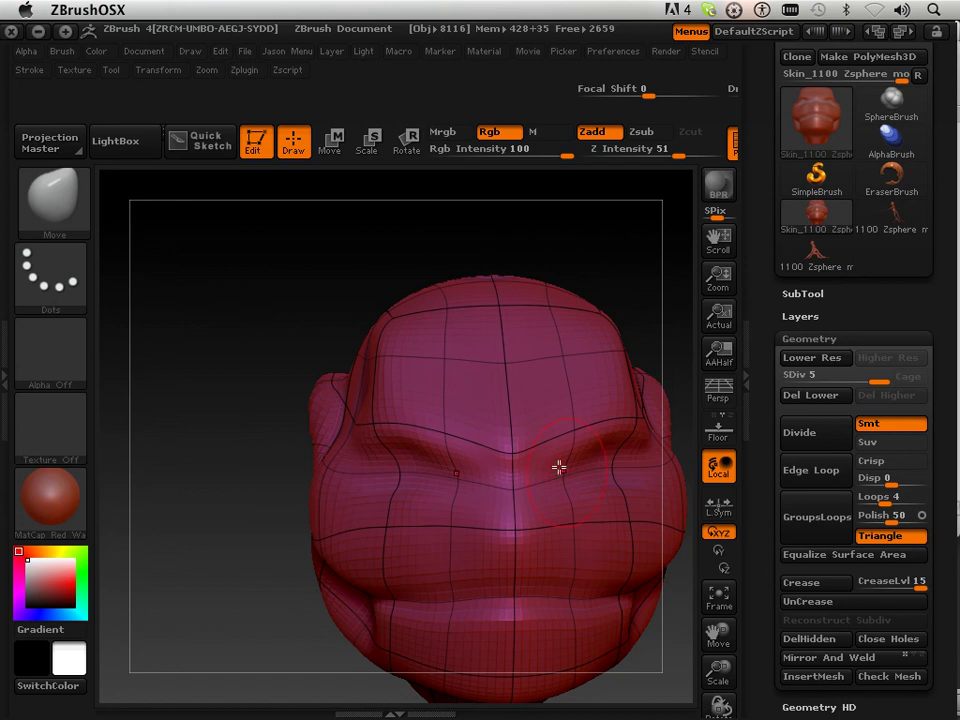
{"action": "left_click_drag", "start_coordinate": [255, 296], "coordinate": [162, 367]}
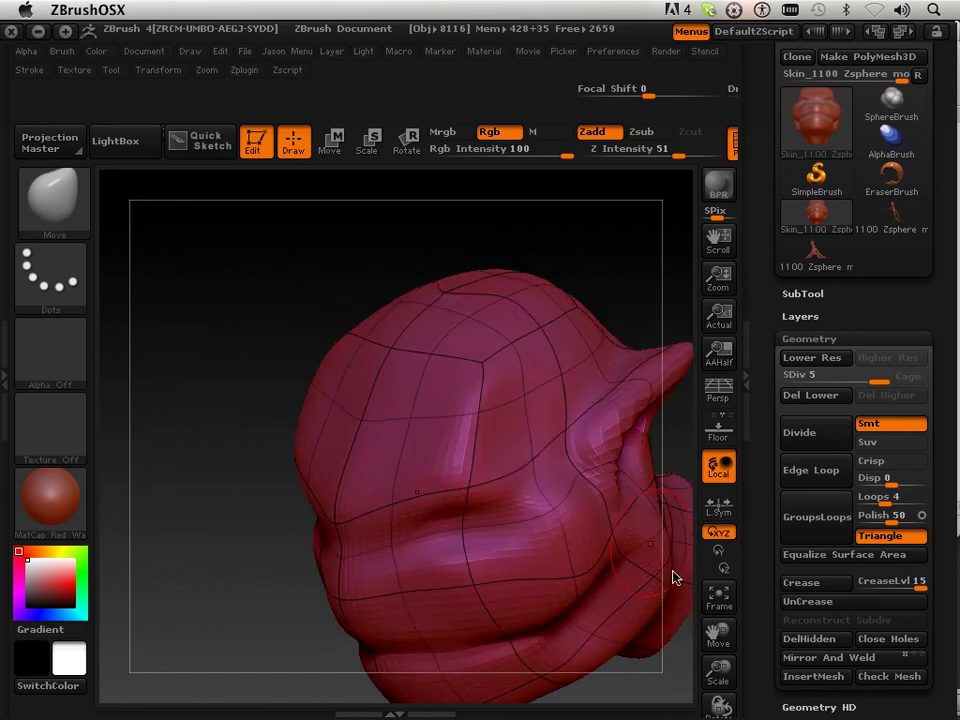
{"action": "mouse_move", "coordinate": [718, 633]}
{"action": "left_mouse_down"}
{"action": "mouse_move", "coordinate": [643, 632]}
{"action": "mouse_move", "coordinate": [603, 455]}
{"action": "mouse_move", "coordinate": [257, 279]}
{"action": "left_mouse_up"}
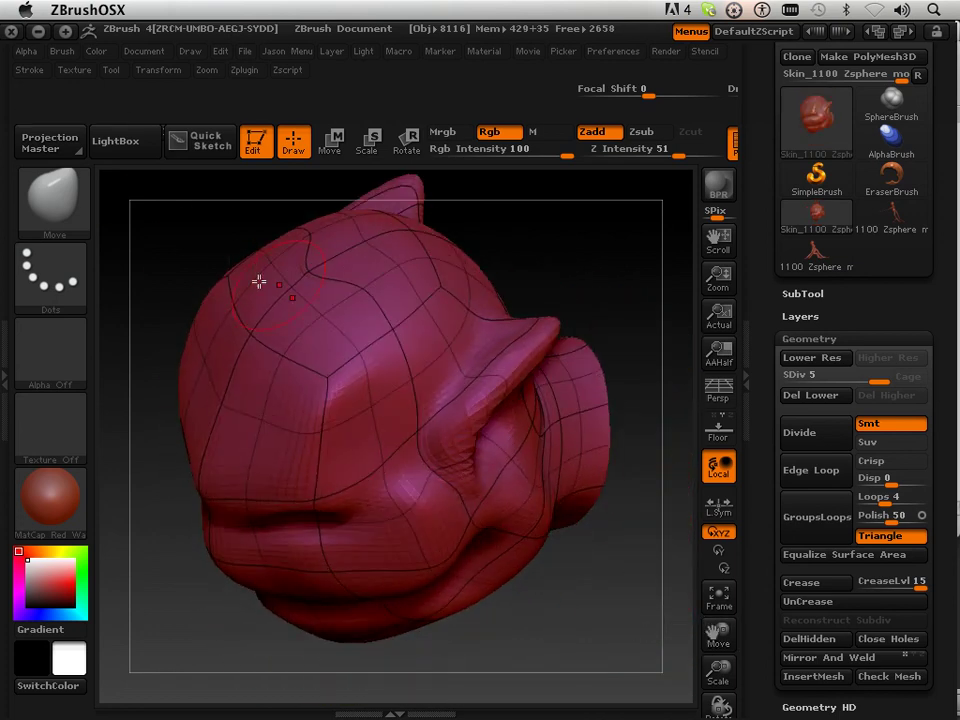
{"action": "mouse_move", "coordinate": [566, 264]}
{"action": "left_mouse_down"}
{"action": "mouse_move", "coordinate": [575, 333]}
{"action": "mouse_move", "coordinate": [589, 343]}
{"action": "left_mouse_up"}
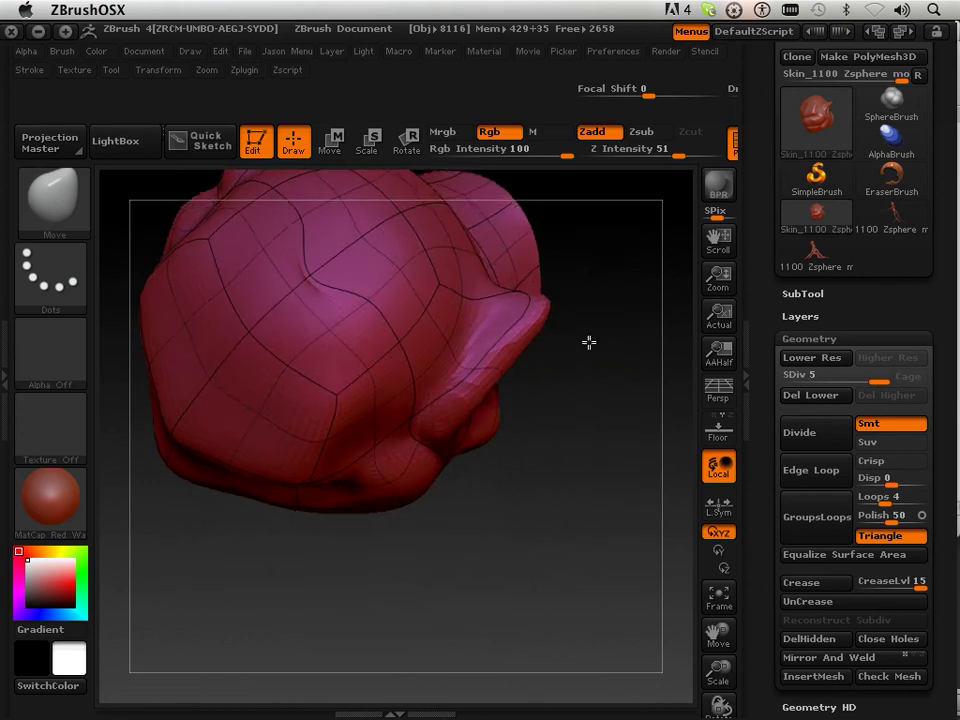
{"action": "left_click", "coordinate": [52, 197]}
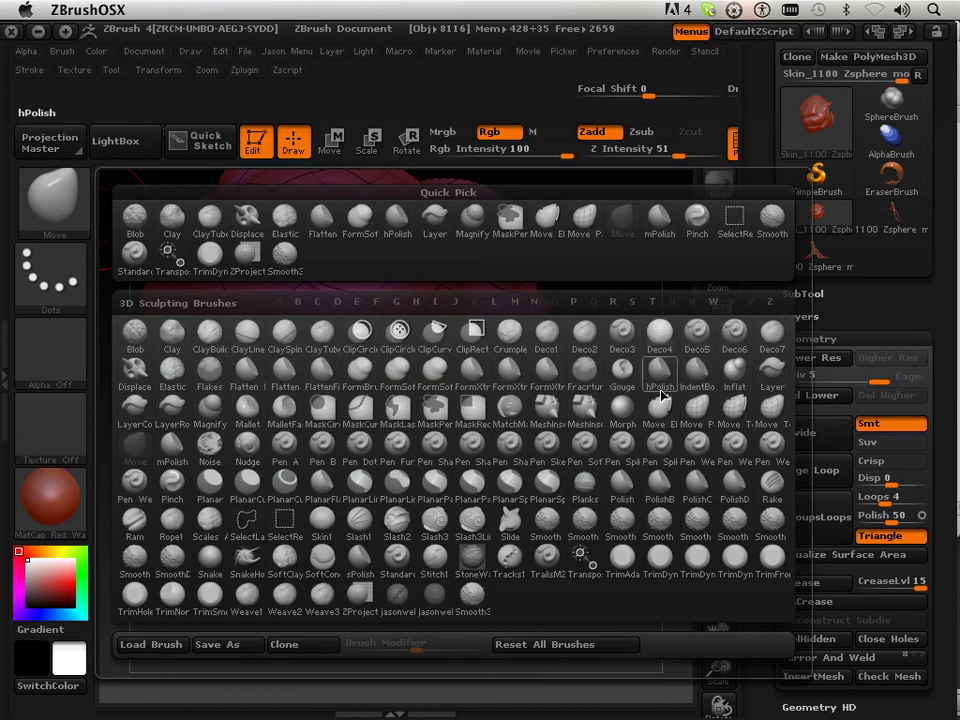
{"action": "left_click", "coordinate": [134, 252]}
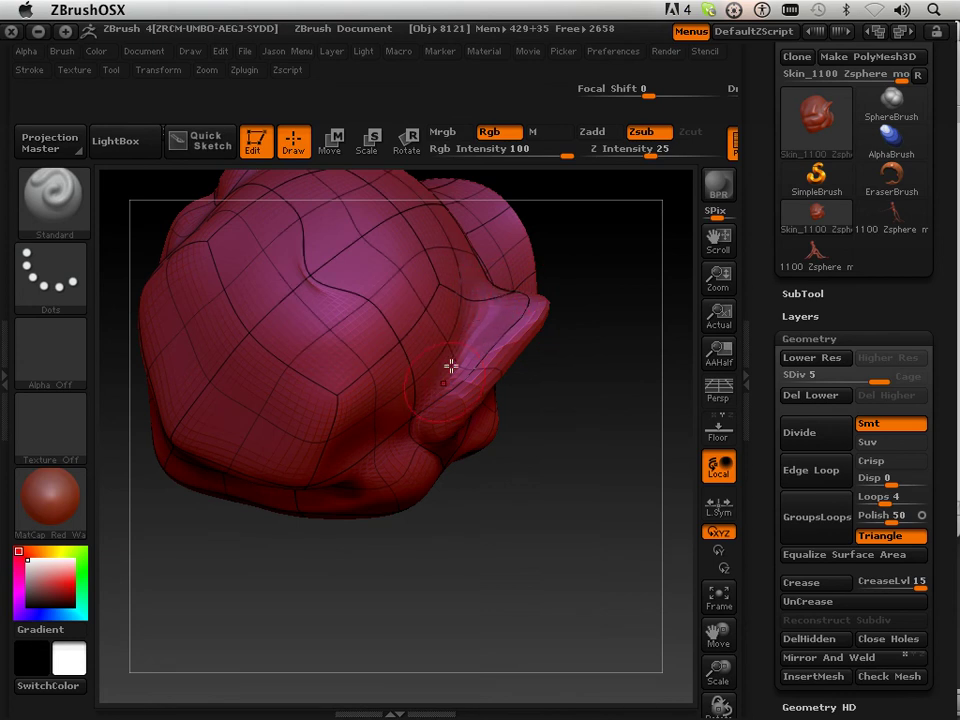
{"action": "left_click_drag", "start_coordinate": [595, 416], "coordinate": [508, 534]}
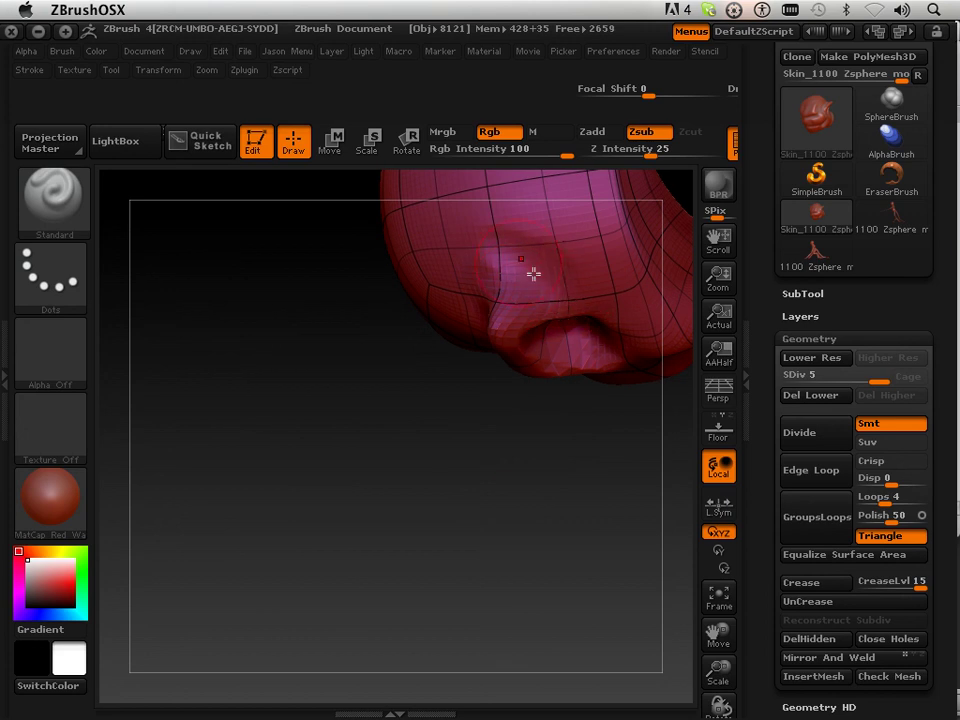
{"action": "mouse_move", "coordinate": [441, 281]}
{"action": "left_mouse_down"}
{"action": "mouse_move", "coordinate": [398, 430]}
{"action": "mouse_move", "coordinate": [533, 256]}
{"action": "left_mouse_up"}
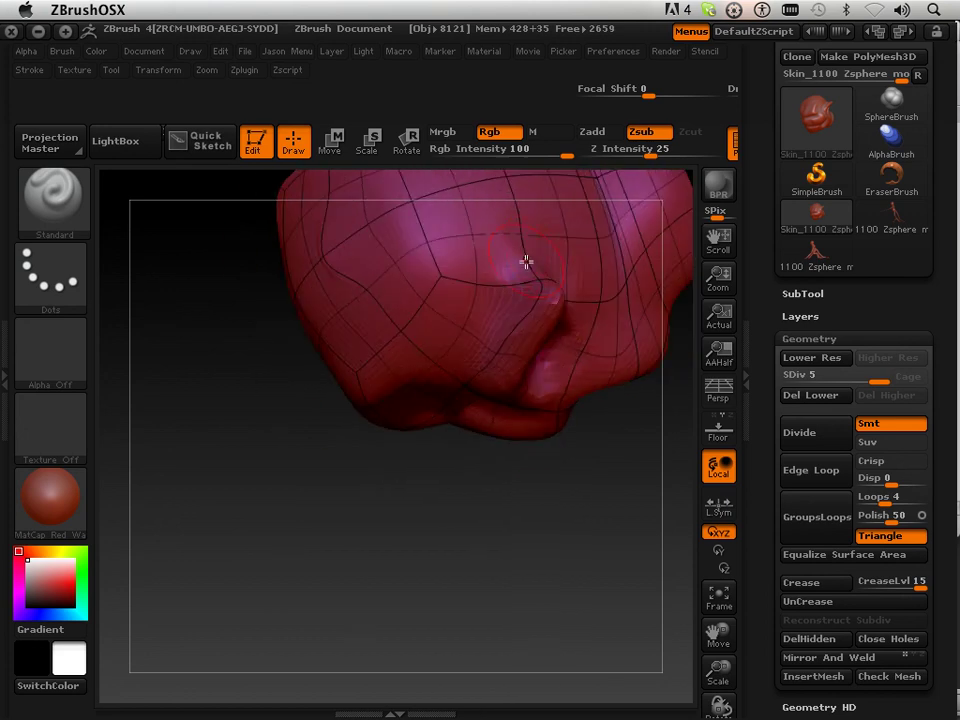
{"action": "left_click_drag", "start_coordinate": [473, 274], "coordinate": [470, 371]}
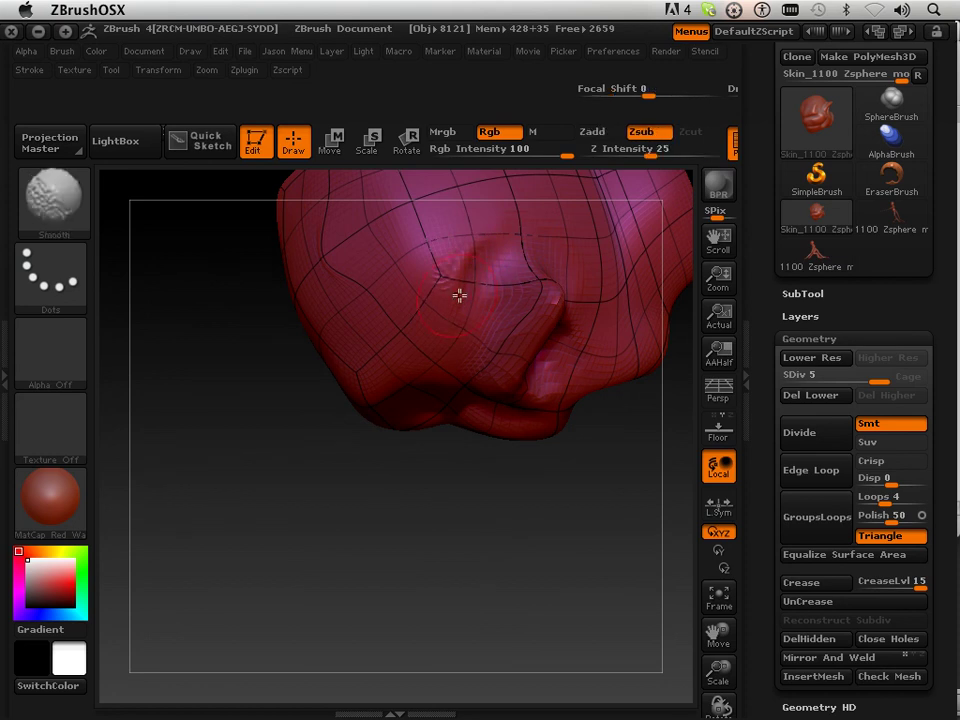
Reshape the backs and bases of the ears with the Move brush, smoothing where they blend into the skull.
{"action": "left_click", "coordinate": [50, 200]}
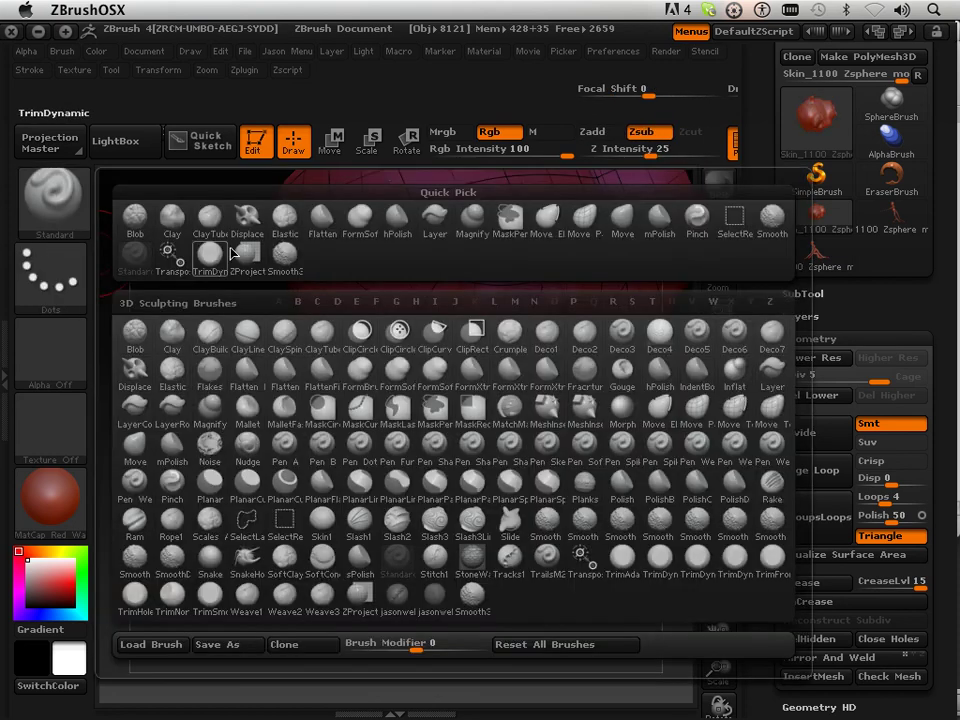
{"action": "left_click", "coordinate": [620, 228]}
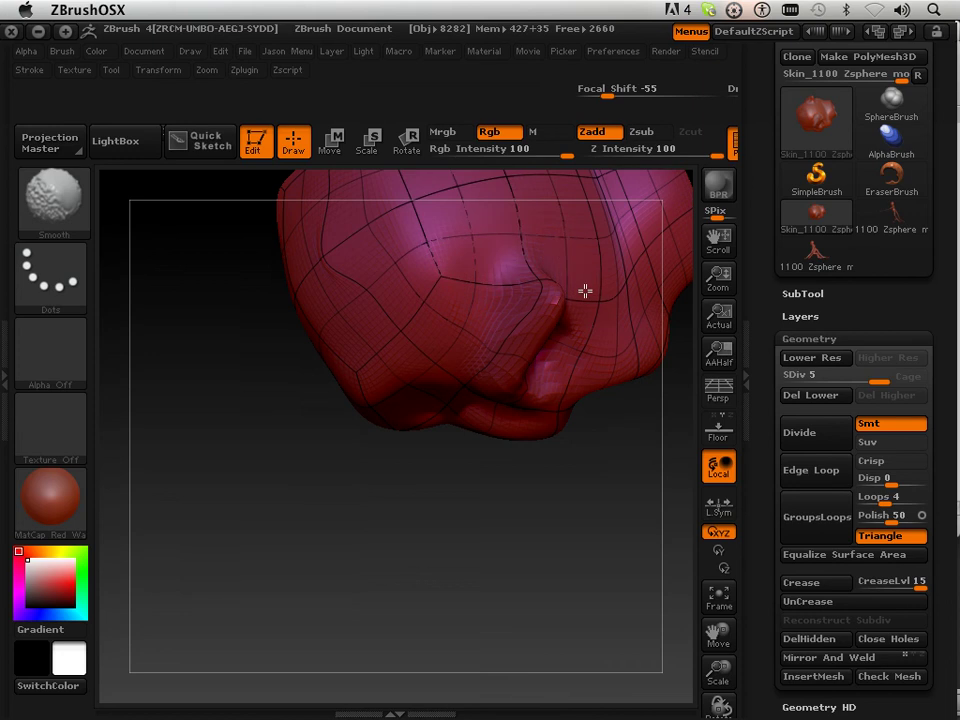
{"action": "mouse_move", "coordinate": [468, 480]}
{"action": "left_mouse_down"}
{"action": "mouse_move", "coordinate": [461, 585]}
{"action": "mouse_move", "coordinate": [508, 491]}
{"action": "mouse_move", "coordinate": [530, 668]}
{"action": "mouse_move", "coordinate": [531, 621]}
{"action": "mouse_move", "coordinate": [606, 538]}
{"action": "mouse_move", "coordinate": [705, 626]}
{"action": "mouse_move", "coordinate": [712, 700]}
{"action": "left_mouse_up"}
{"action": "left_click_drag", "start_coordinate": [641, 441], "coordinate": [612, 408]}
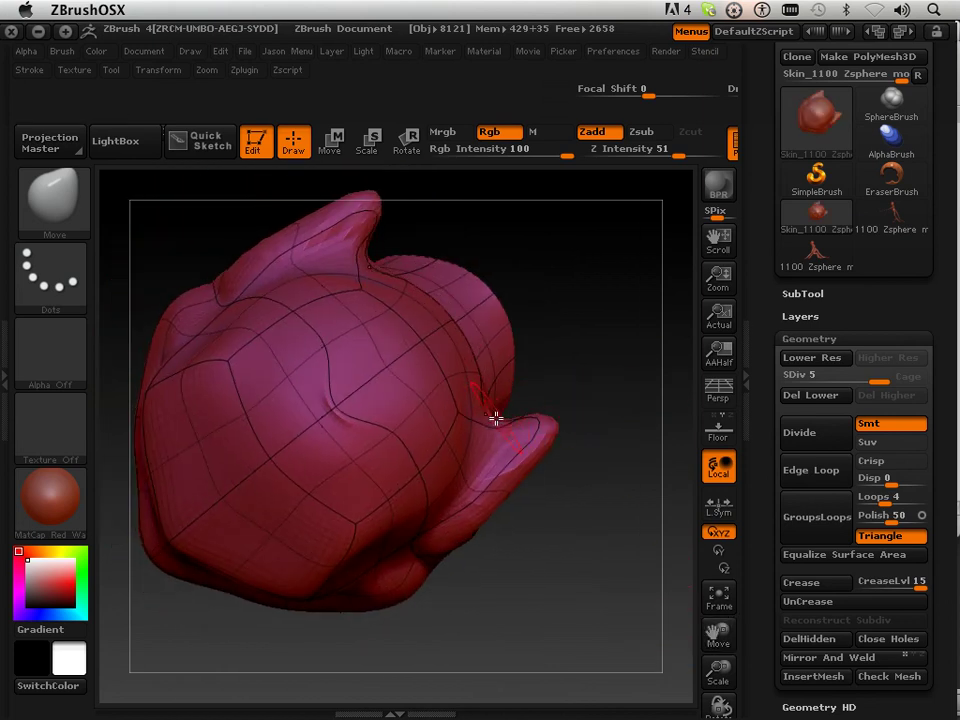
{"action": "mouse_move", "coordinate": [557, 379]}
{"action": "left_mouse_down"}
{"action": "mouse_move", "coordinate": [576, 371]}
{"action": "mouse_move", "coordinate": [476, 336]}
{"action": "left_mouse_up"}
{"action": "key", "text": "shift"}
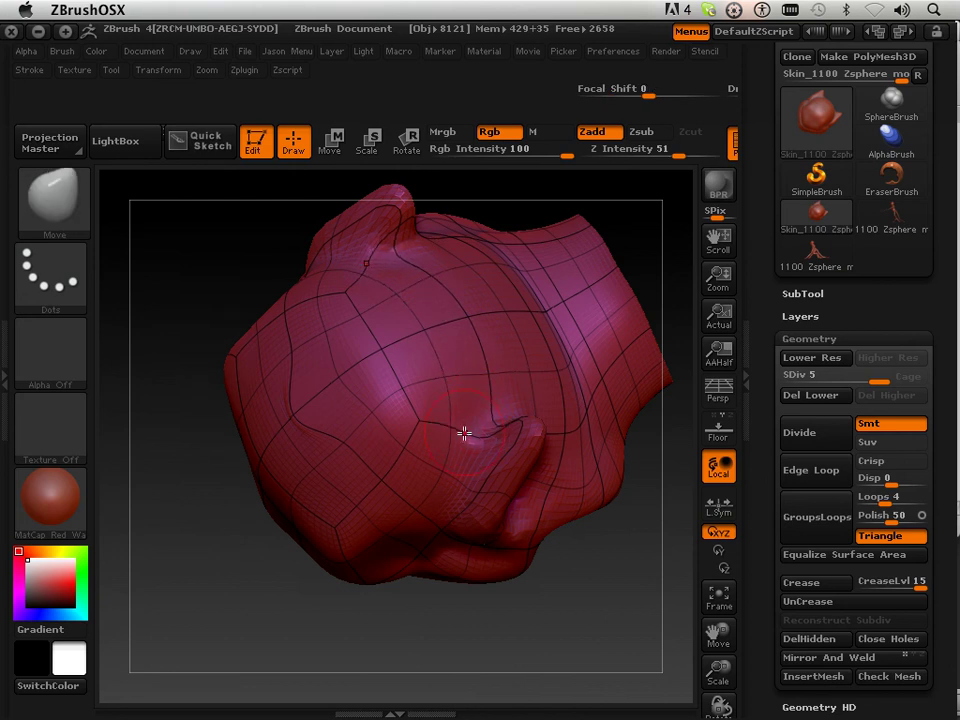
{"action": "left_click_drag", "start_coordinate": [504, 664], "coordinate": [486, 497]}
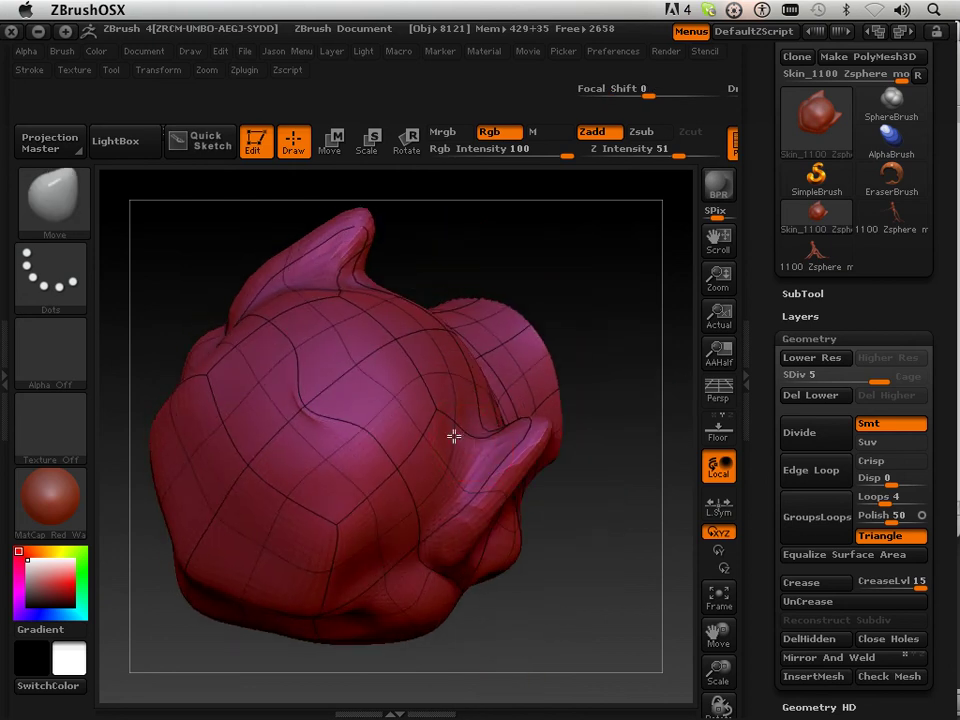
Smooth the skull surface around the base of the ear.
{"action": "key", "text": "shift"}
{"action": "key", "text": "shift"}
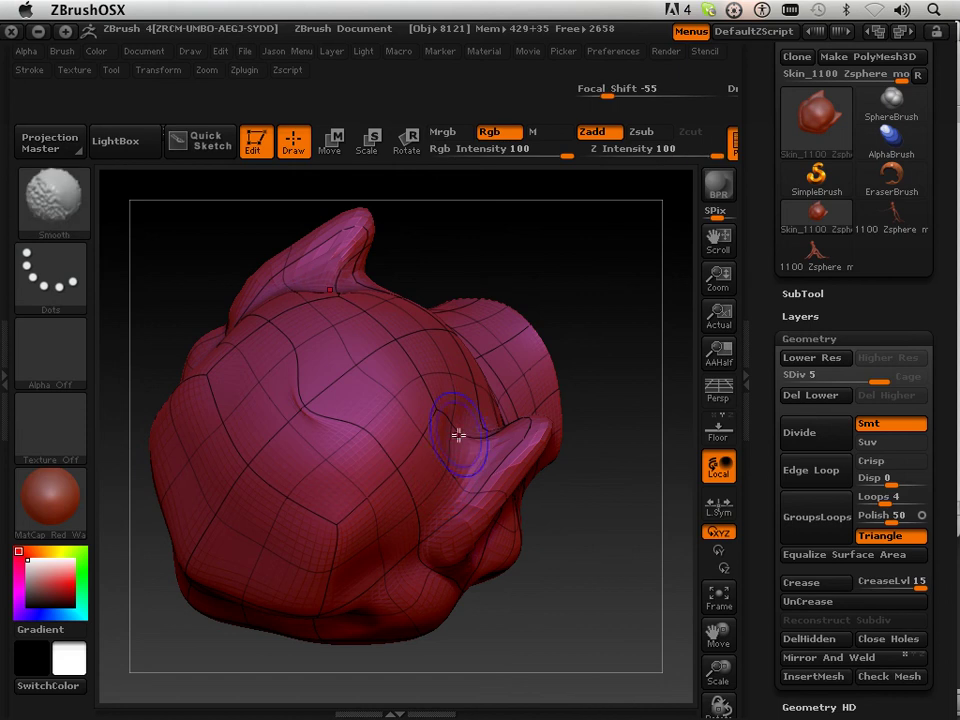
{"action": "left_click_drag", "start_coordinate": [558, 542], "coordinate": [495, 611]}
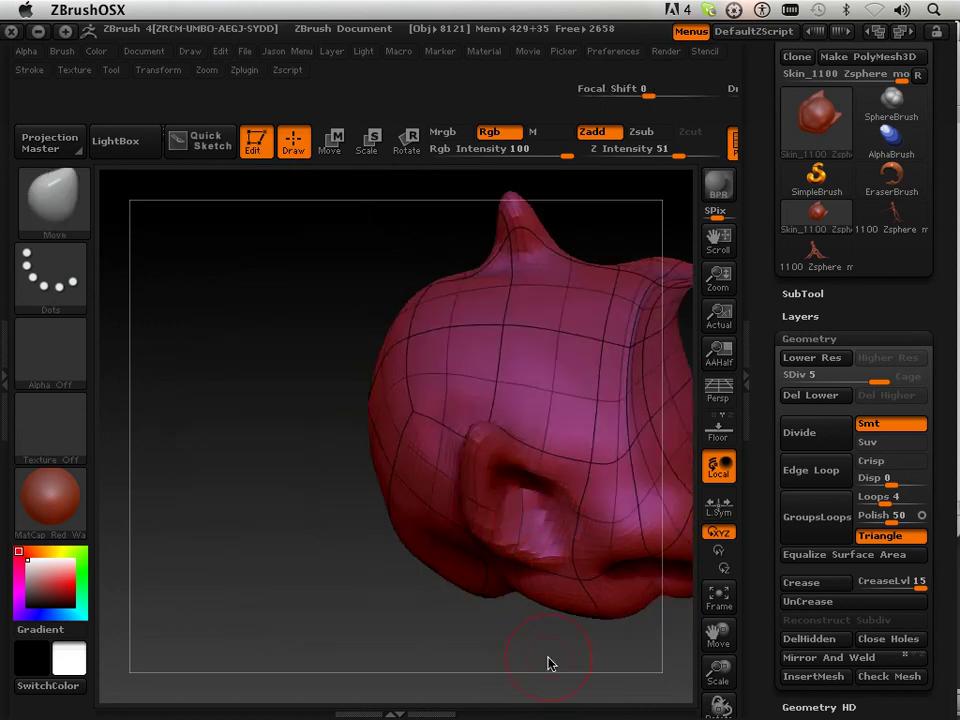
Carve the back of the skull between the ears and the neck using the Standard brush in Zsub, smoothing the transition behind the ears.
{"action": "mouse_move", "coordinate": [550, 664]}
{"action": "left_mouse_down"}
{"action": "mouse_move", "coordinate": [571, 622]}
{"action": "mouse_move", "coordinate": [534, 609]}
{"action": "mouse_move", "coordinate": [692, 581]}
{"action": "left_mouse_up"}
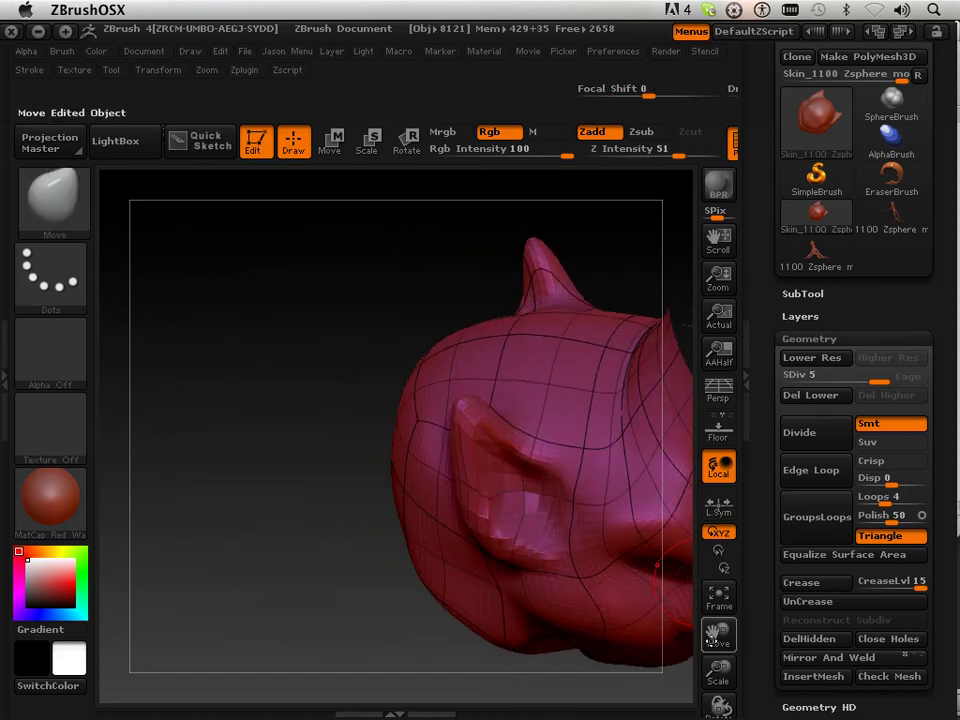
{"action": "mouse_move", "coordinate": [718, 632]}
{"action": "left_mouse_down"}
{"action": "mouse_move", "coordinate": [621, 638]}
{"action": "mouse_move", "coordinate": [583, 300]}
{"action": "mouse_move", "coordinate": [600, 392]}
{"action": "left_mouse_up"}
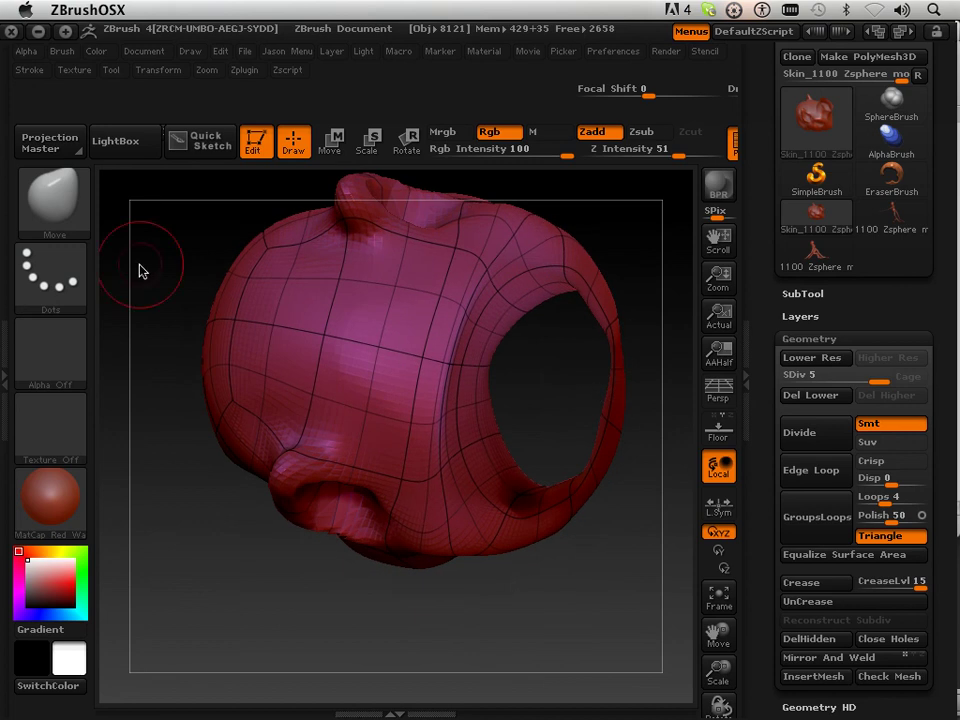
{"action": "key", "text": "b"}
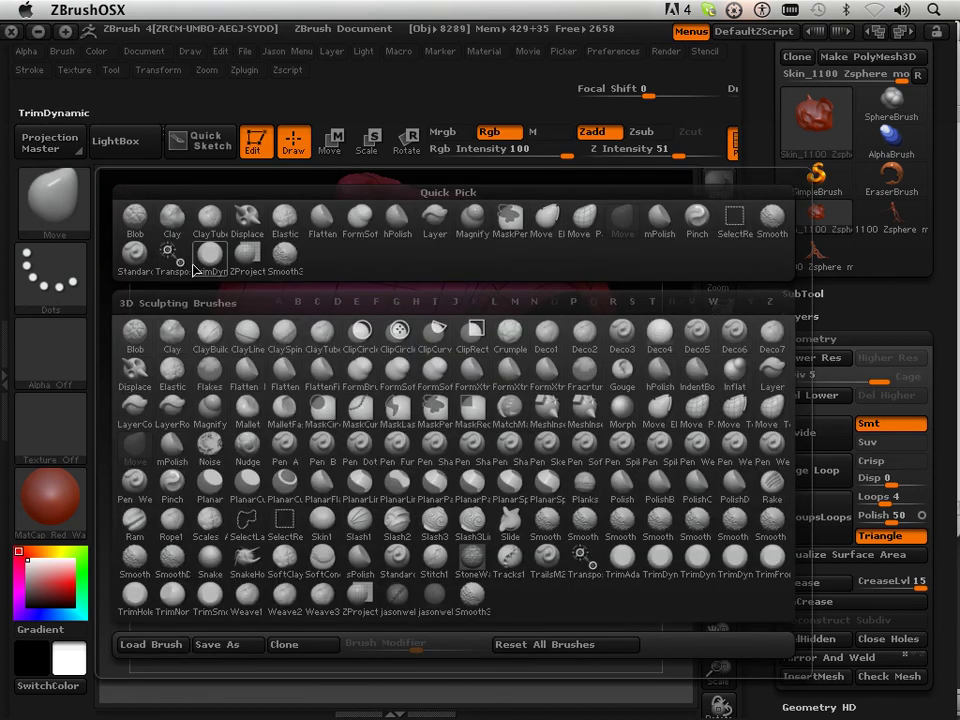
{"action": "left_click", "coordinate": [135, 252]}
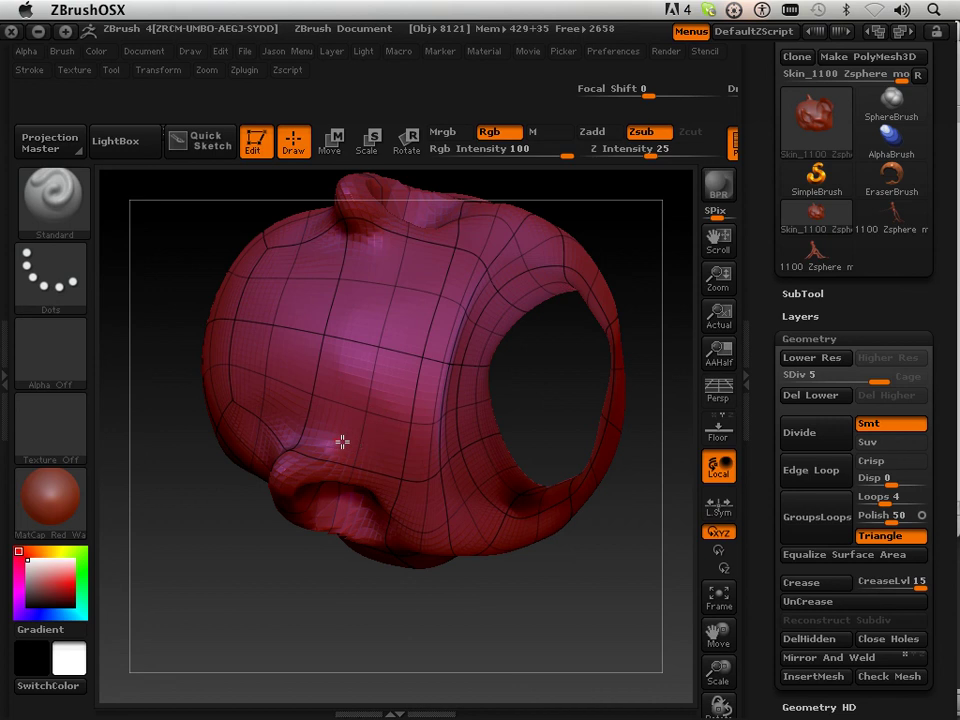
{"action": "left_click_drag", "start_coordinate": [393, 465], "coordinate": [388, 462]}
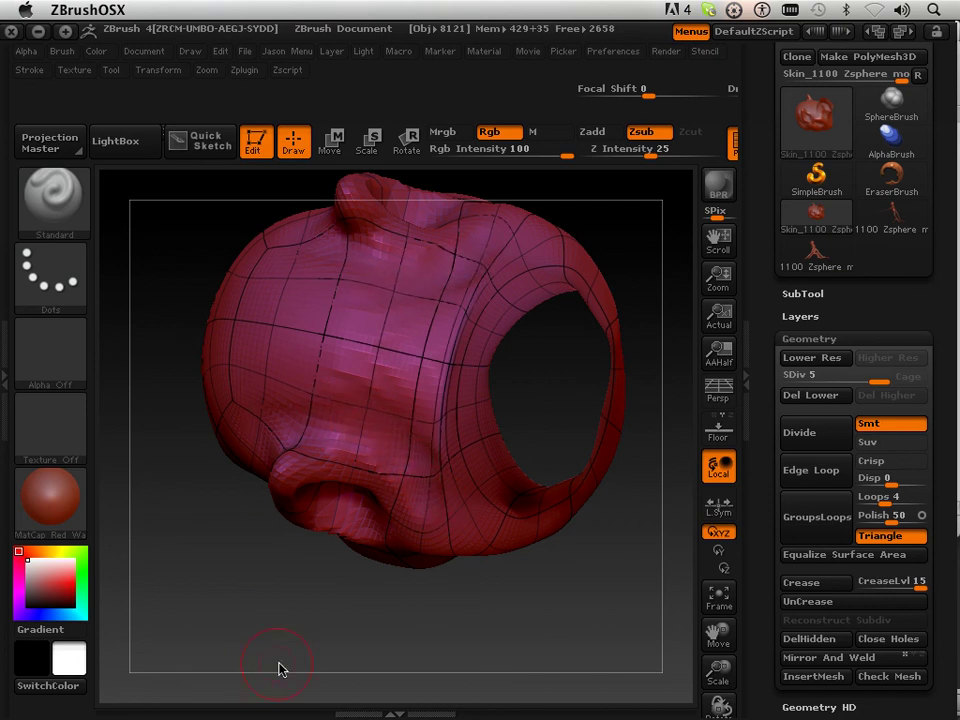
{"action": "mouse_move", "coordinate": [279, 670]}
{"action": "left_mouse_down"}
{"action": "mouse_move", "coordinate": [317, 600]}
{"action": "mouse_move", "coordinate": [317, 546]}
{"action": "mouse_move", "coordinate": [335, 530]}
{"action": "left_mouse_up"}
{"action": "key", "text": "shift"}
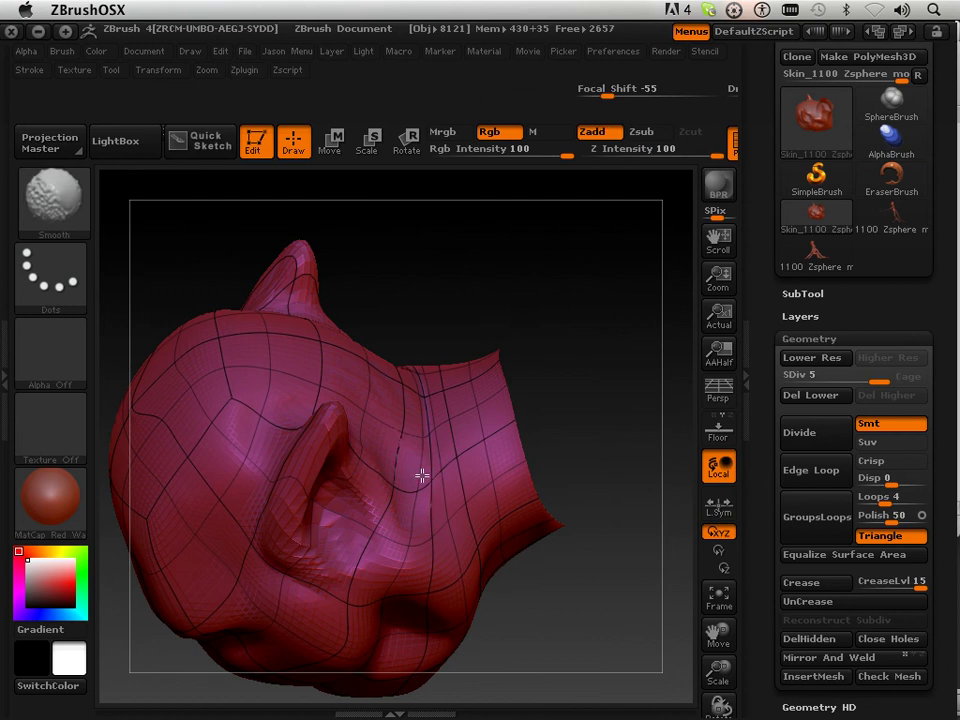
{"action": "mouse_move", "coordinate": [570, 384]}
{"action": "left_mouse_down"}
{"action": "mouse_move", "coordinate": [616, 336]}
{"action": "mouse_move", "coordinate": [600, 338]}
{"action": "left_mouse_up"}
{"action": "left_click_drag", "start_coordinate": [335, 396], "coordinate": [283, 451], "text": "shift"}
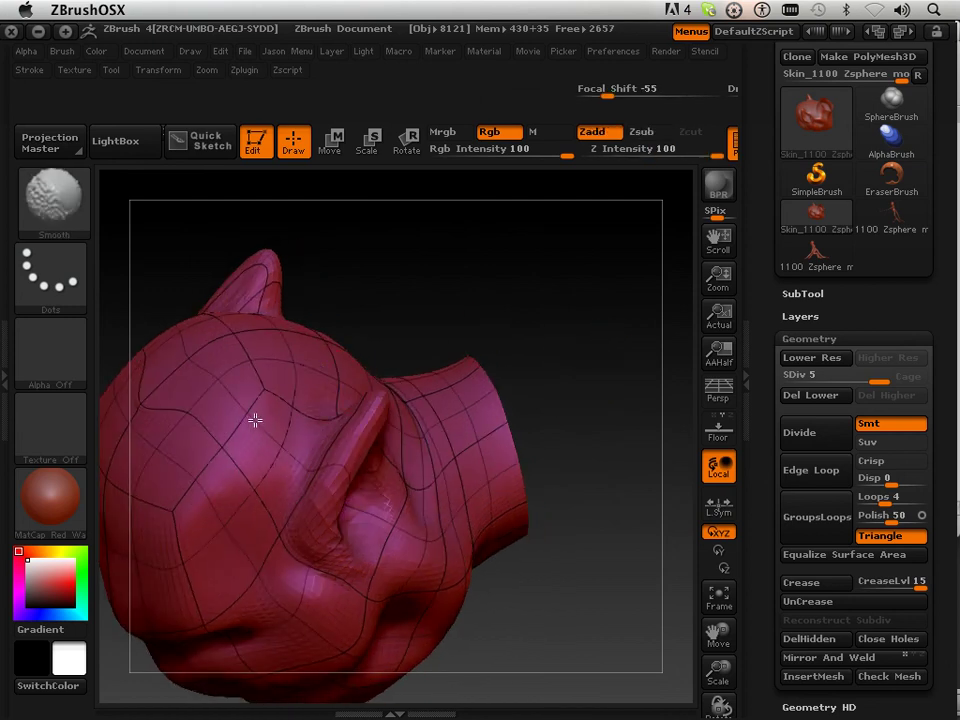
Sculpt the area behind and below the ears where the jaw meets the neck with the Standard brush, alternating raising, carving and smoothing.
{"action": "mouse_move", "coordinate": [551, 619]}
{"action": "left_mouse_down"}
{"action": "mouse_move", "coordinate": [510, 551]}
{"action": "mouse_move", "coordinate": [443, 528]}
{"action": "left_mouse_up"}
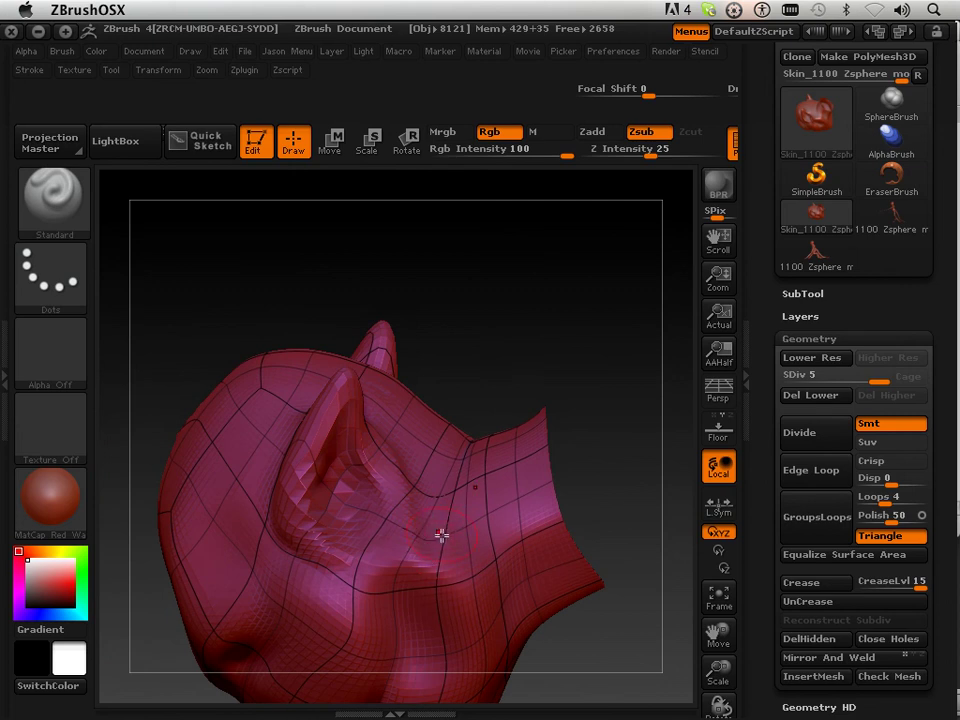
{"action": "key", "text": "shift"}
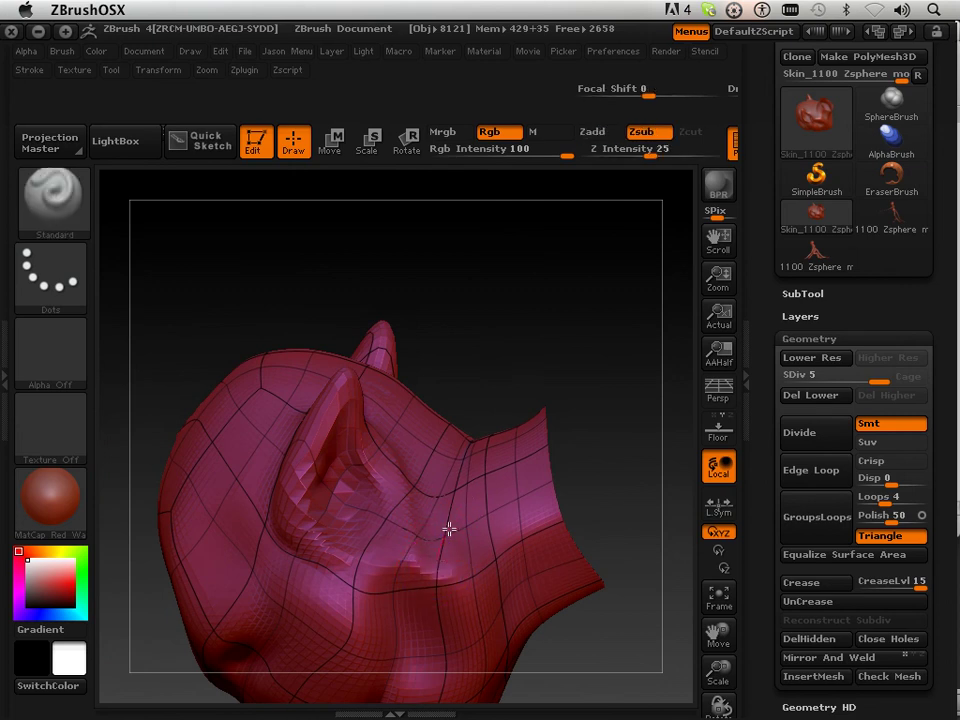
{"action": "key", "text": "shift"}
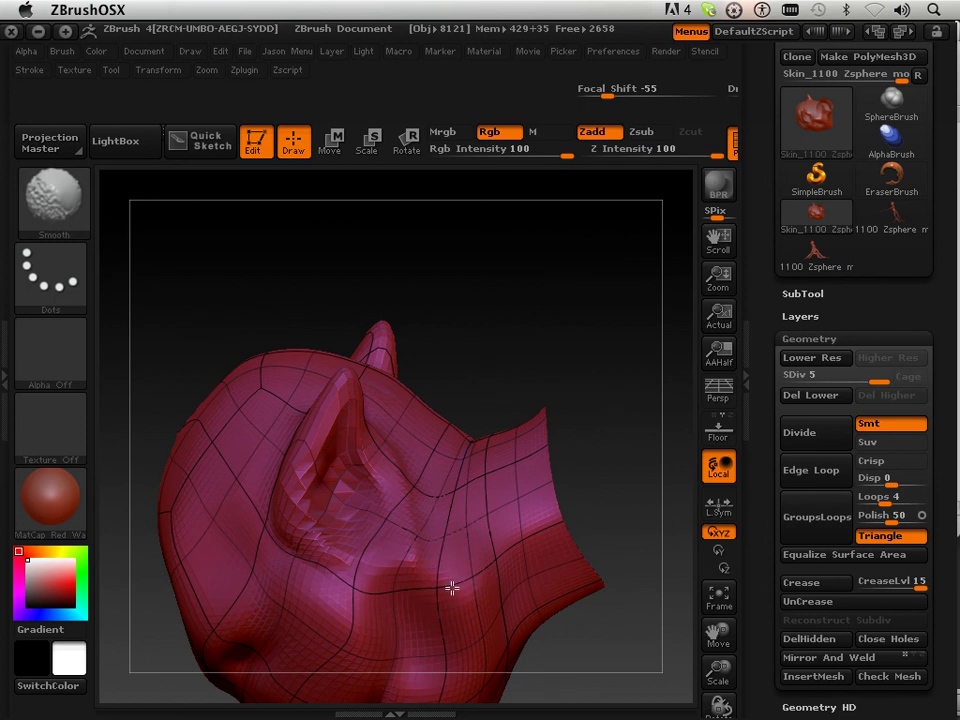
{"action": "key", "text": "alt"}
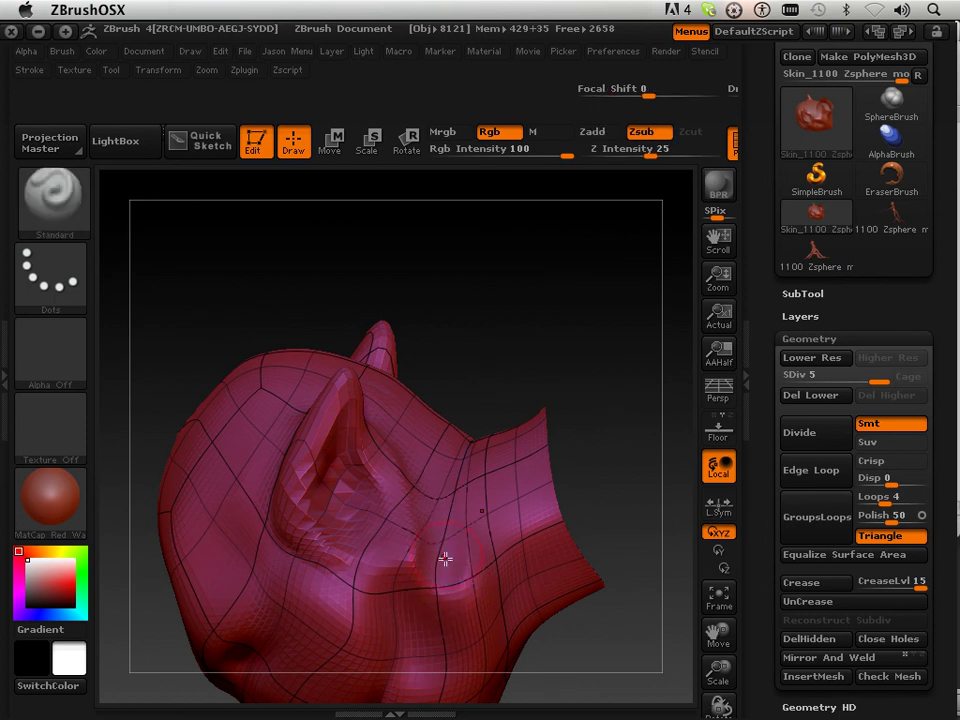
{"action": "key", "text": "shift"}
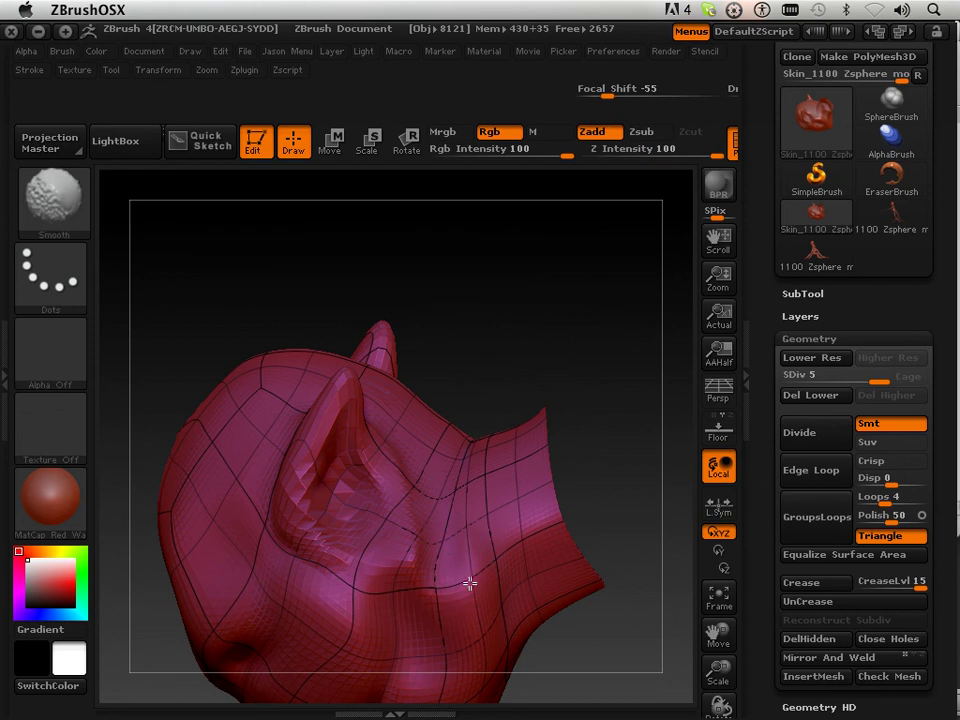
{"action": "key", "text": "alt"}
{"action": "mouse_move", "coordinate": [456, 567]}
{"action": "left_mouse_down", "text": "alt"}
{"action": "mouse_move", "coordinate": [424, 600]}
{"action": "mouse_move", "coordinate": [474, 527]}
{"action": "left_mouse_up", "text": "alt"}
{"action": "key", "text": "shift"}
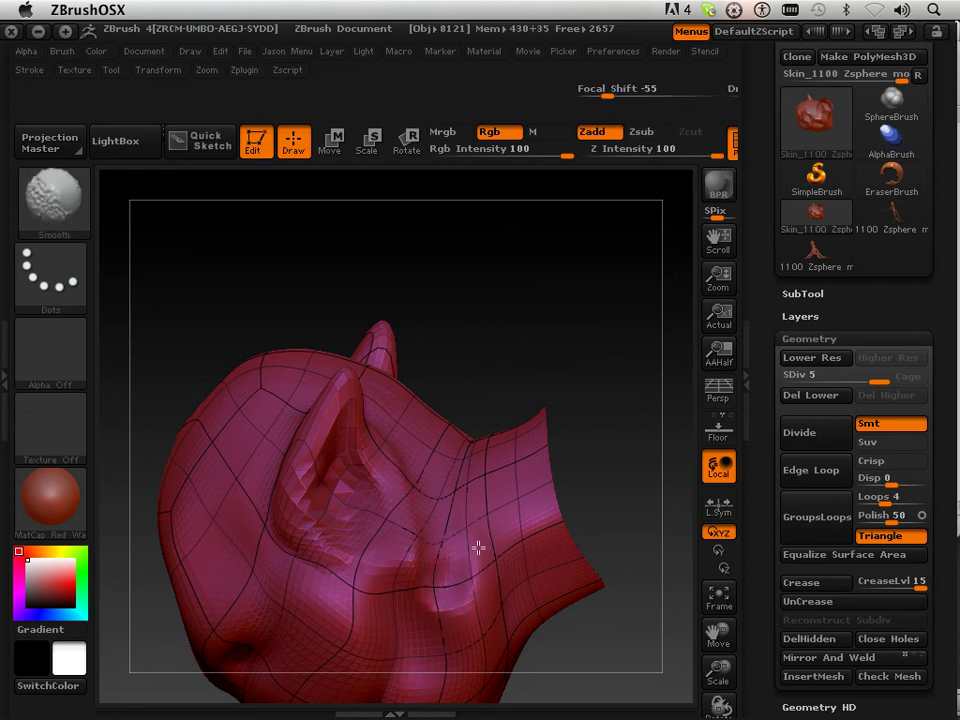
Reshape the jaw and chin with the Move brush, working from the front and the side.
{"action": "mouse_move", "coordinate": [545, 640]}
{"action": "left_mouse_down"}
{"action": "mouse_move", "coordinate": [576, 651]}
{"action": "mouse_move", "coordinate": [647, 525]}
{"action": "mouse_move", "coordinate": [585, 477]}
{"action": "mouse_move", "coordinate": [568, 581]}
{"action": "mouse_move", "coordinate": [523, 573]}
{"action": "mouse_move", "coordinate": [585, 572]}
{"action": "mouse_move", "coordinate": [561, 569]}
{"action": "mouse_move", "coordinate": [594, 549]}
{"action": "left_mouse_up"}
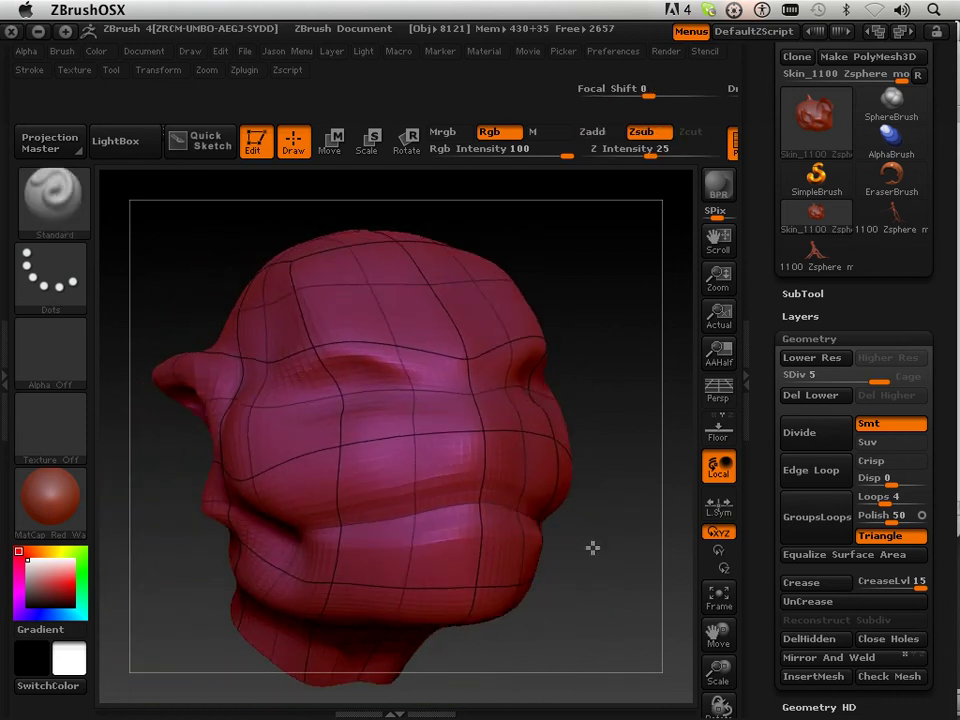
{"action": "left_click", "coordinate": [54, 200]}
{"action": "left_click", "coordinate": [620, 225]}
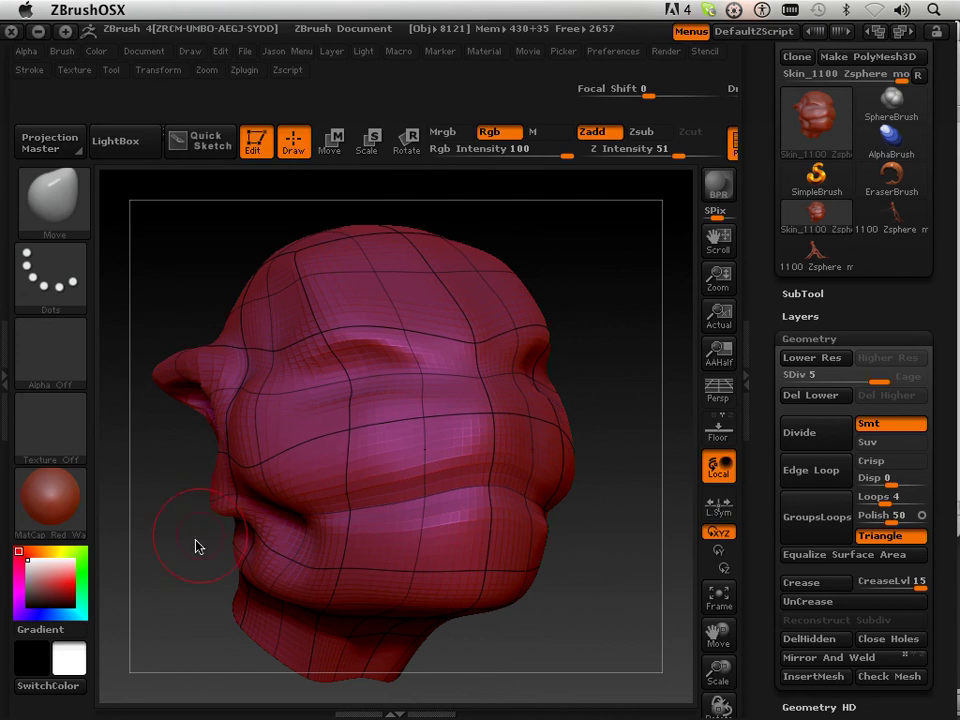
{"action": "mouse_move", "coordinate": [196, 545]}
{"action": "left_mouse_down"}
{"action": "mouse_move", "coordinate": [212, 546]}
{"action": "mouse_move", "coordinate": [204, 551]}
{"action": "left_mouse_up"}
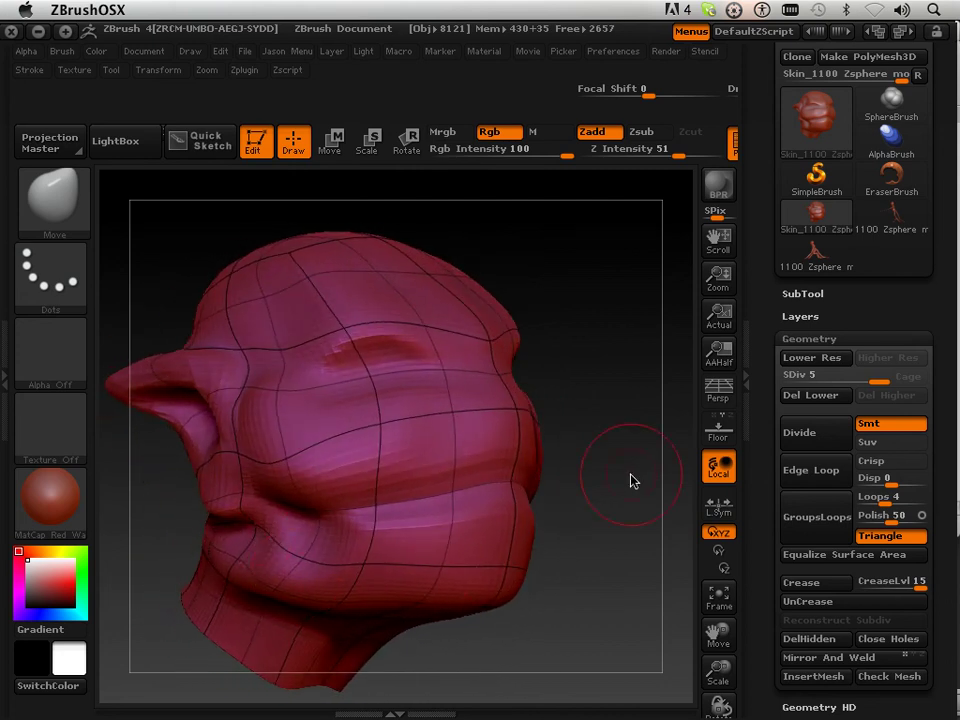
{"action": "mouse_move", "coordinate": [630, 480]}
{"action": "left_mouse_down"}
{"action": "mouse_move", "coordinate": [574, 476]}
{"action": "mouse_move", "coordinate": [570, 484]}
{"action": "left_mouse_up"}
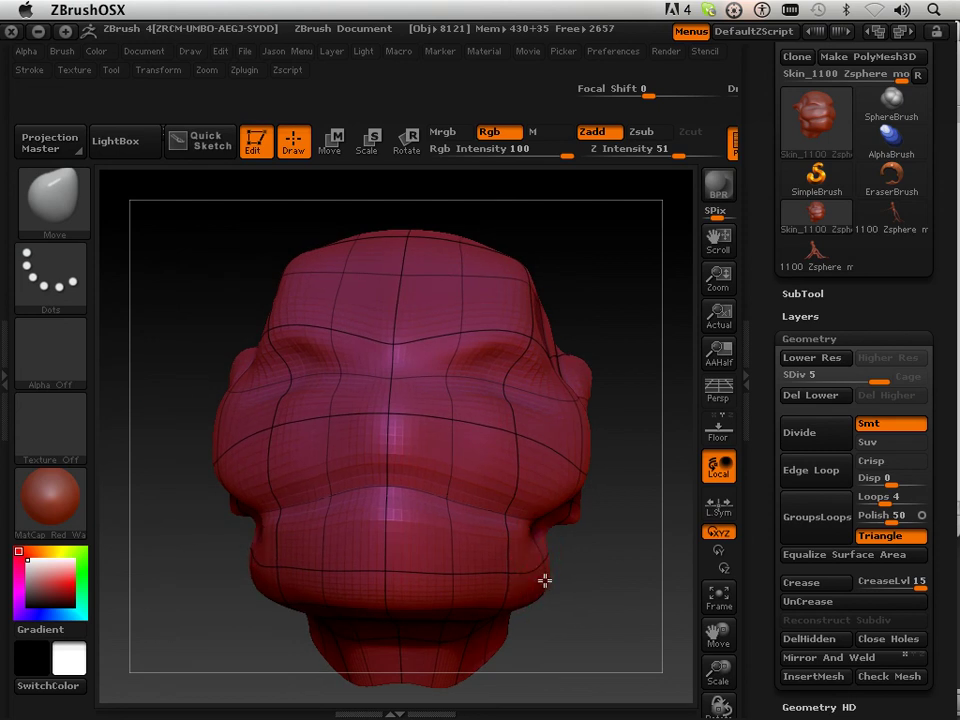
{"action": "mouse_move", "coordinate": [588, 599]}
{"action": "left_mouse_down"}
{"action": "mouse_move", "coordinate": [572, 600]}
{"action": "mouse_move", "coordinate": [594, 598]}
{"action": "mouse_move", "coordinate": [559, 585]}
{"action": "mouse_move", "coordinate": [559, 594]}
{"action": "mouse_move", "coordinate": [546, 592]}
{"action": "left_mouse_up"}
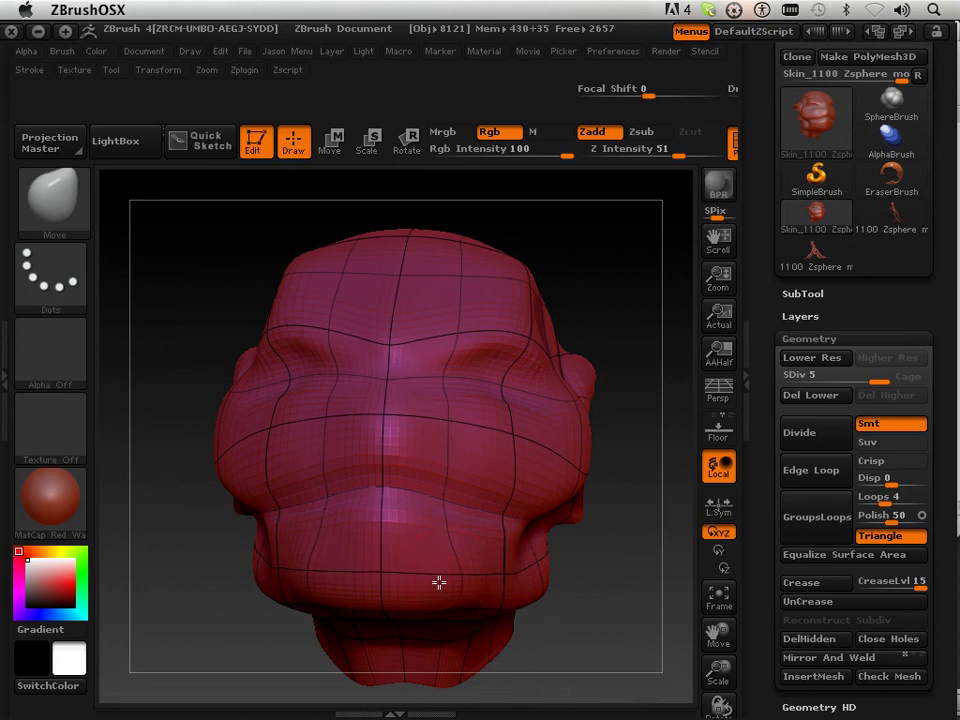
{"action": "left_click_drag", "start_coordinate": [570, 600], "coordinate": [460, 604]}
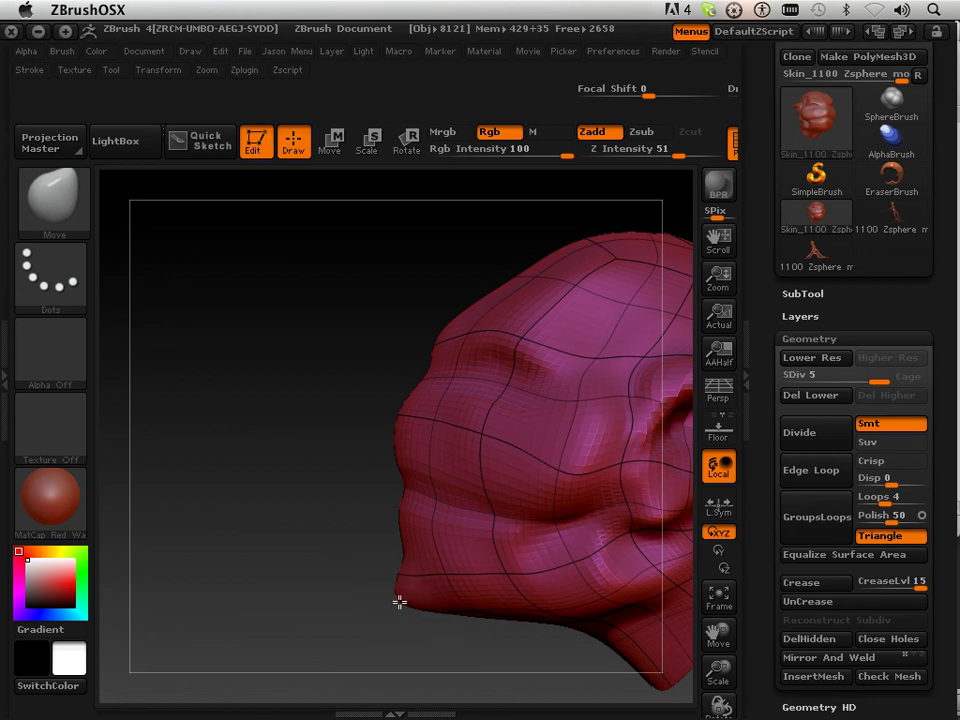
{"action": "left_click_drag", "start_coordinate": [397, 603], "coordinate": [707, 493]}
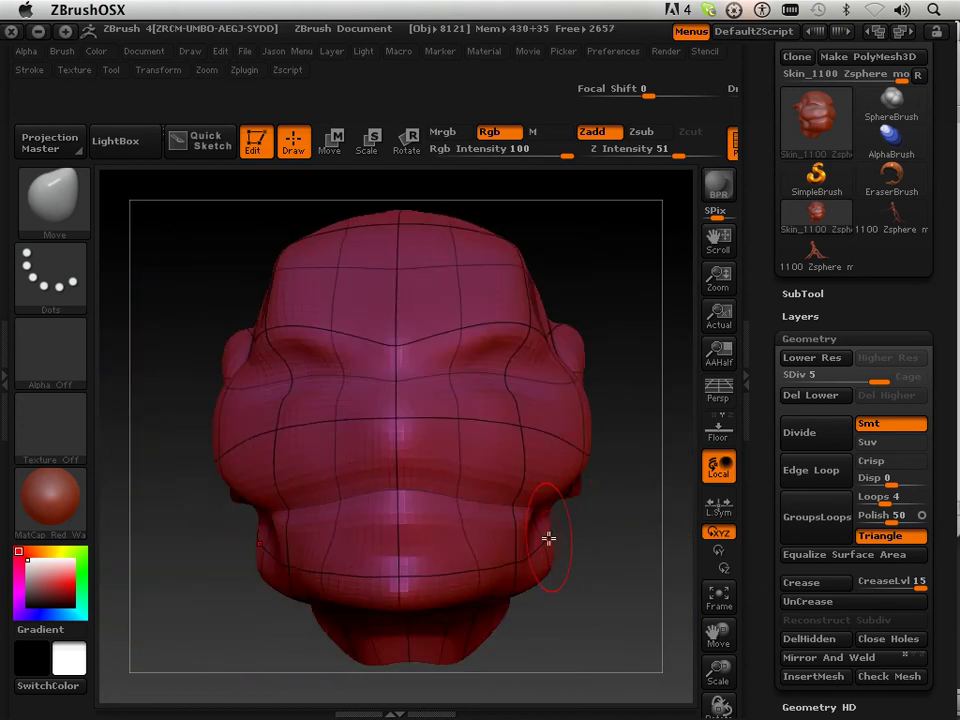